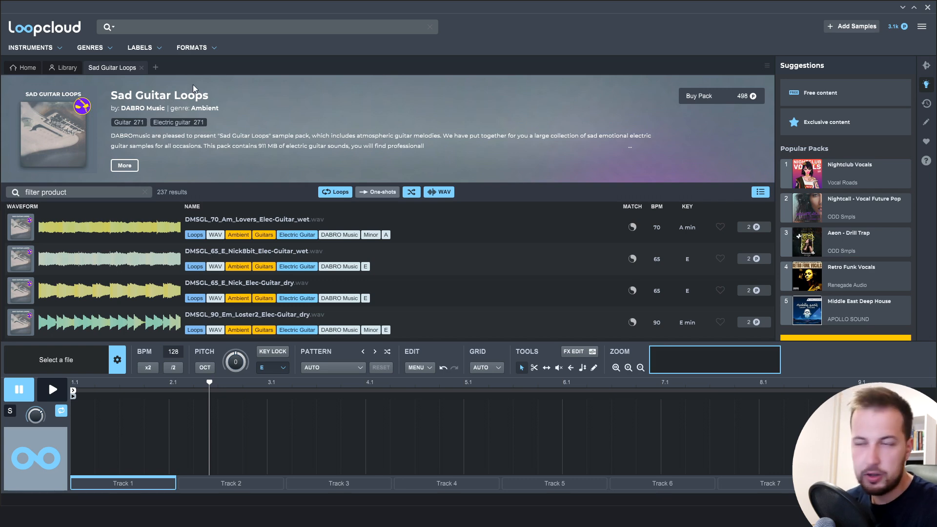
Filter the Sad Guitar Loops pack by "astra" and audition DMSGL_90_Em_Astra1_Elec-Guitar_wet on Track 1
scroll(156, 253, "down", 10)
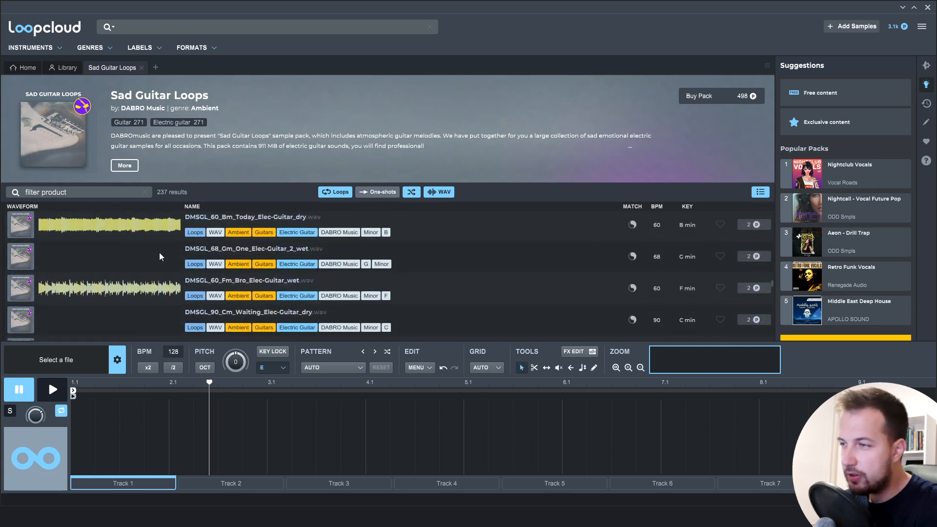
left_click(65, 192)
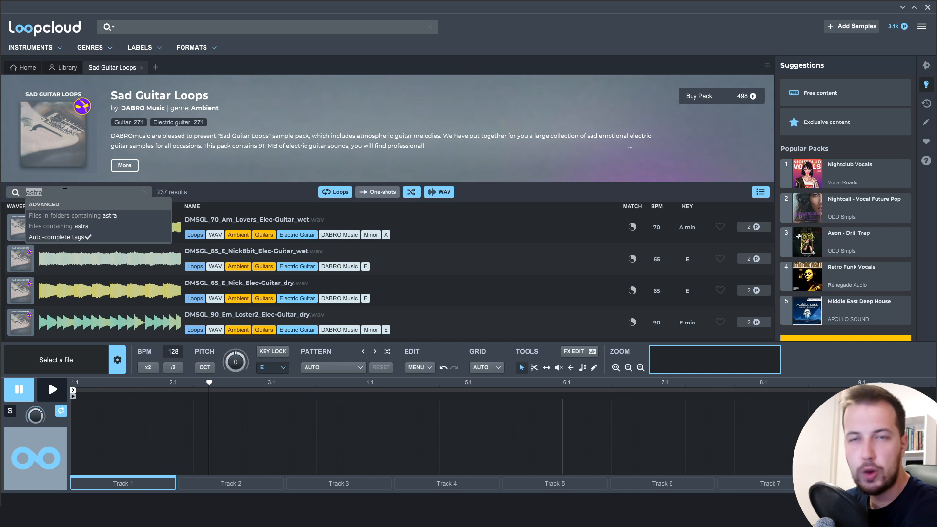
key("Return")
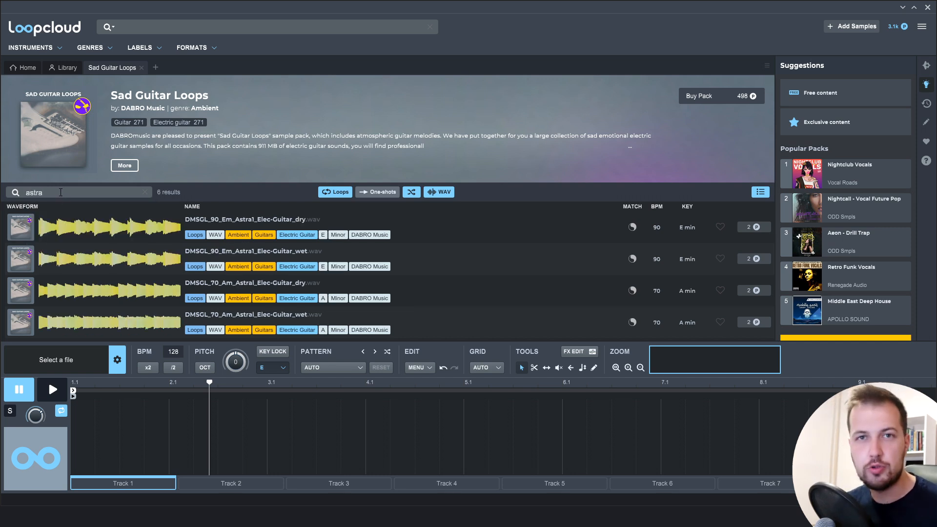
left_click(63, 259)
left_click(54, 389)
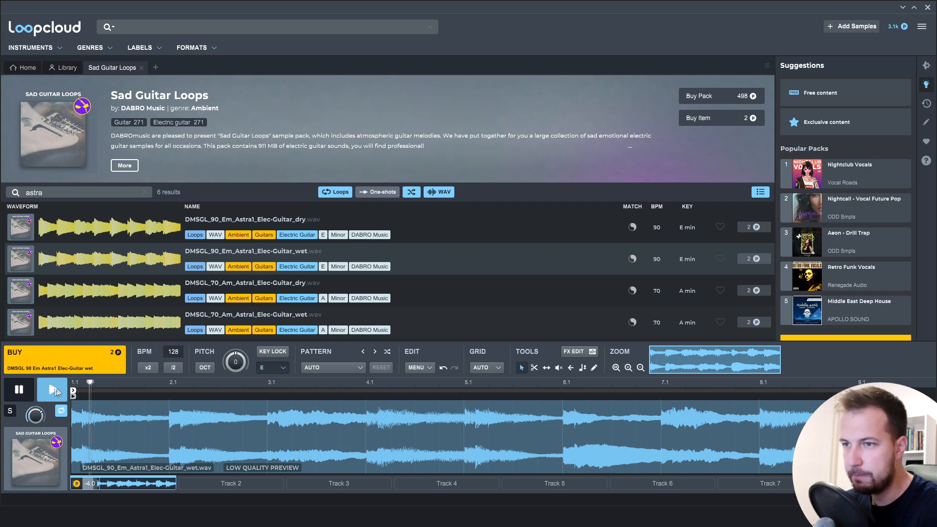
left_click(19, 390)
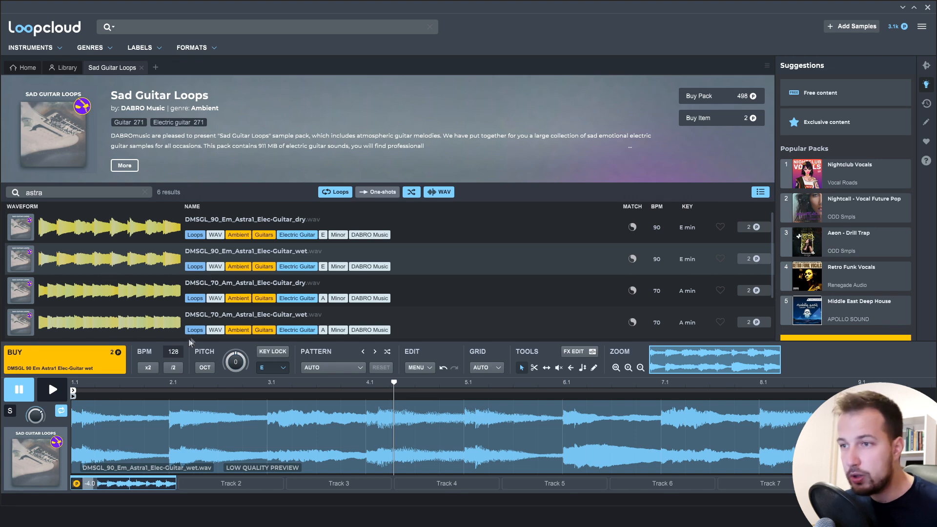
Look over the project in FL Studio, and return to the Astra1 guitar loop preview in Loopcloud
left_click(481, 516)
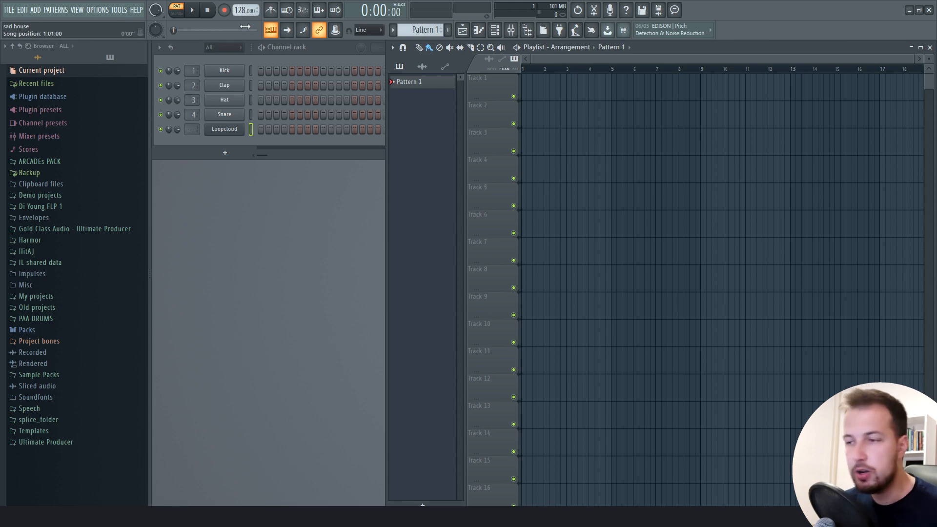
left_click(481, 517)
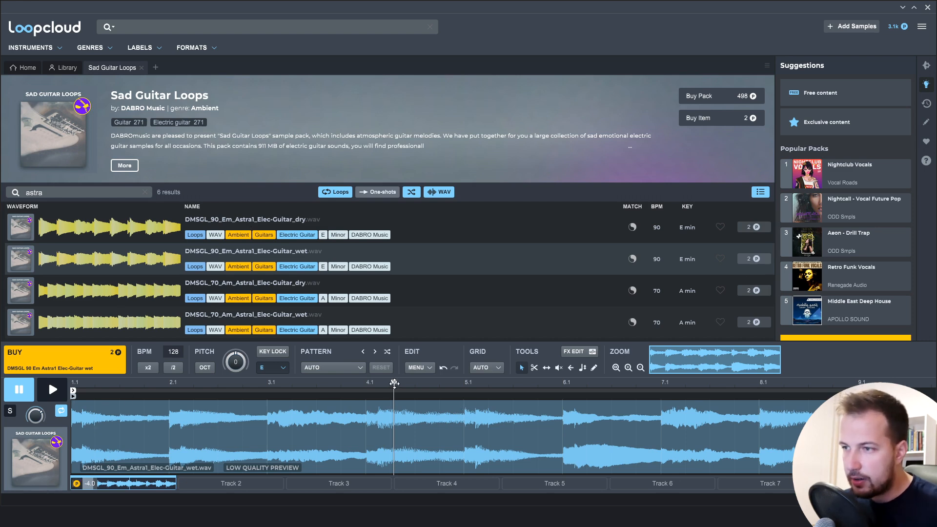
mouse_move(395, 383)
left_mouse_down()
mouse_move(348, 383)
mouse_move(397, 383)
left_mouse_up()
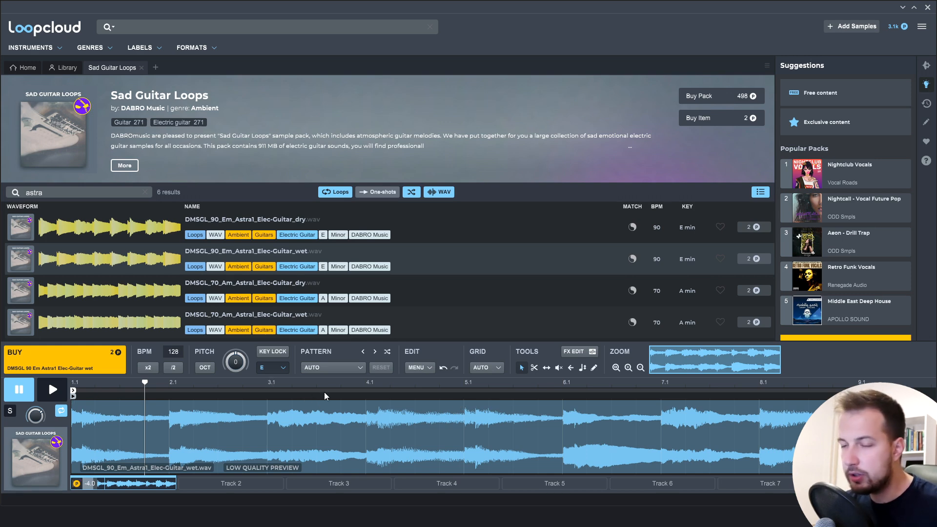
Buy the Astra1 wet guitar loop and place it at the start of Track 1 in the FL Studio playlist
left_click(73, 358)
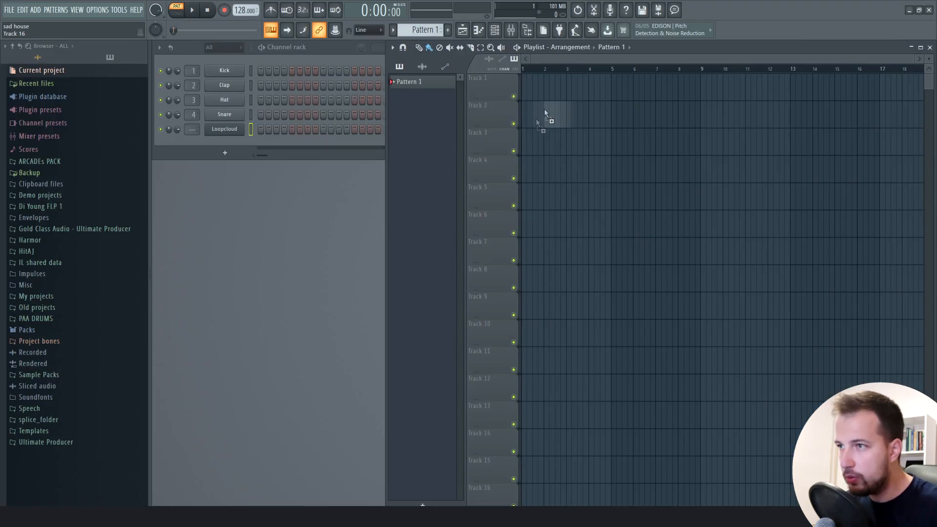
left_click_drag(545, 111, 538, 89)
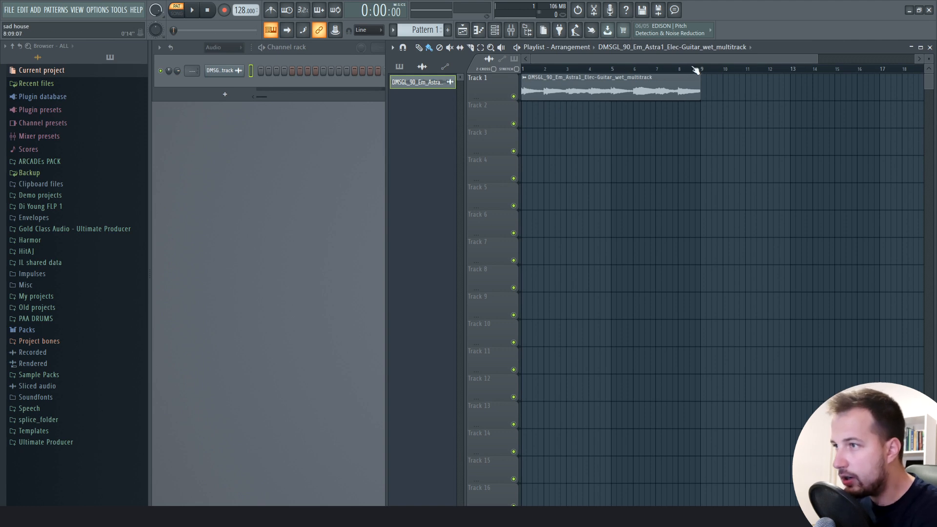
scroll(696, 70, "up", 5)
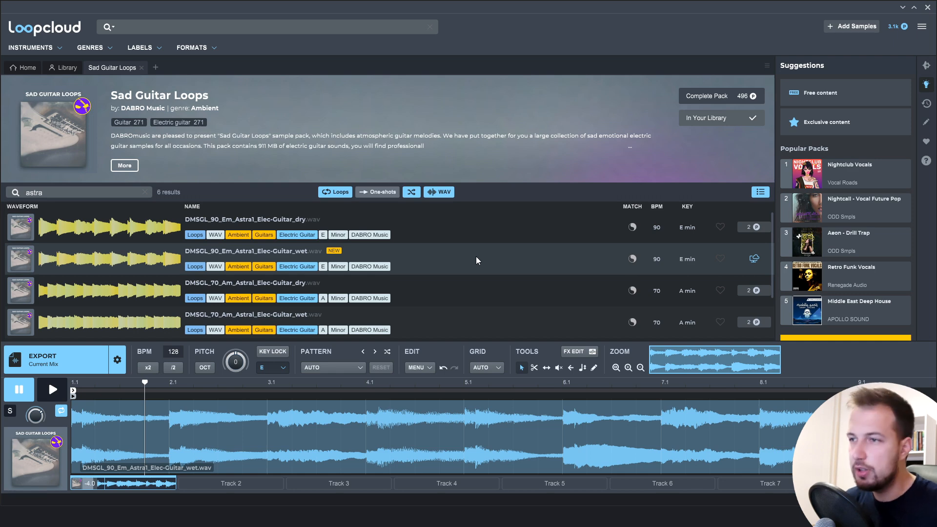
Find harmonic matches for DMSGL_90_Em_Astra1_Elec-Guitar_wet
left_click(633, 257)
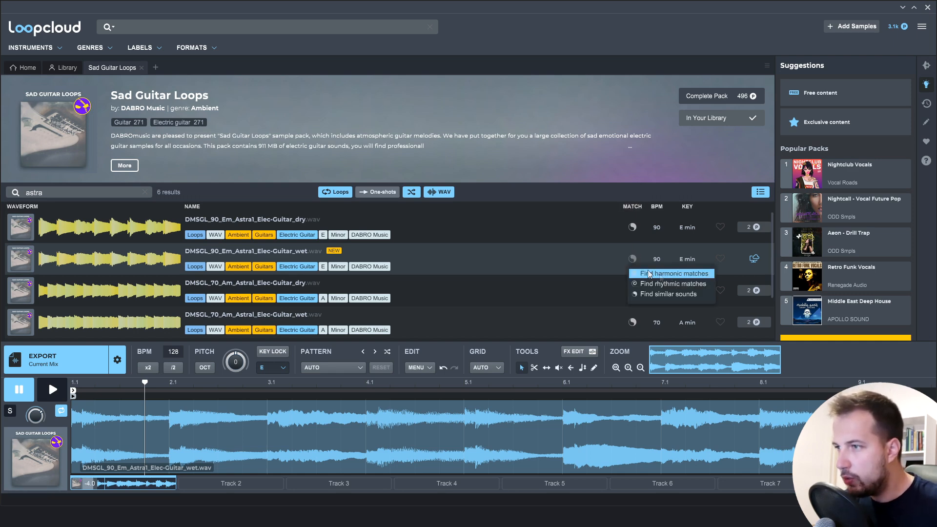
left_click(687, 295)
left_click(633, 259)
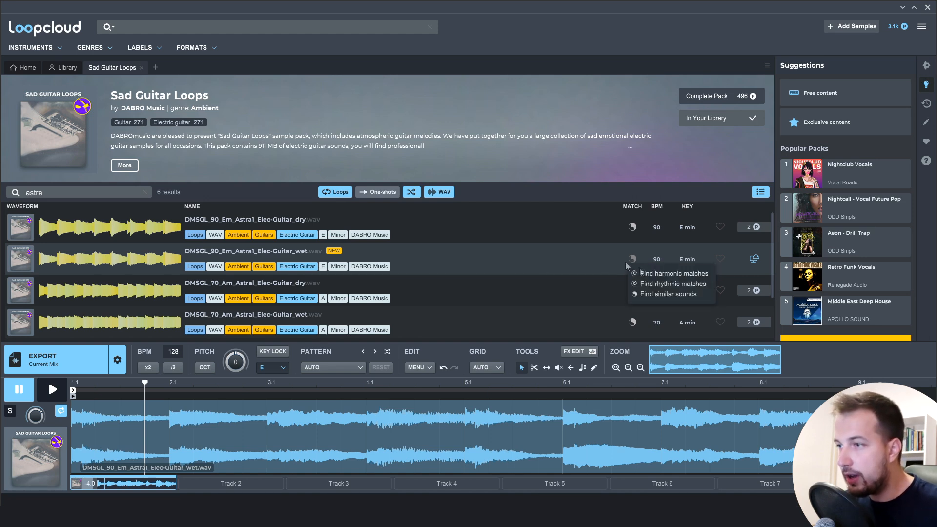
left_click(667, 274)
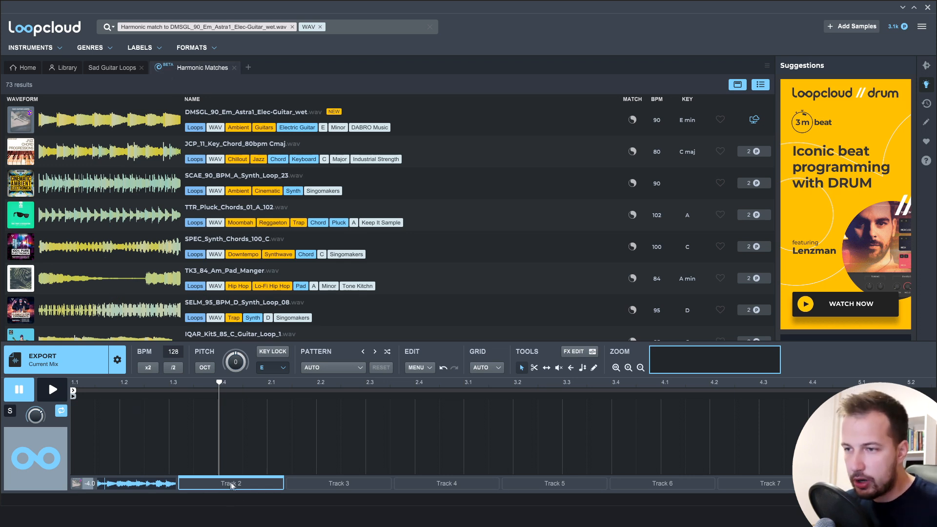
Audition JCP_11_Key_Chord_80bpm Cmaj and SCAE_90_BPM_A_Synth_Loop_23 on Track 2 together with the guitar loop
left_click(122, 159)
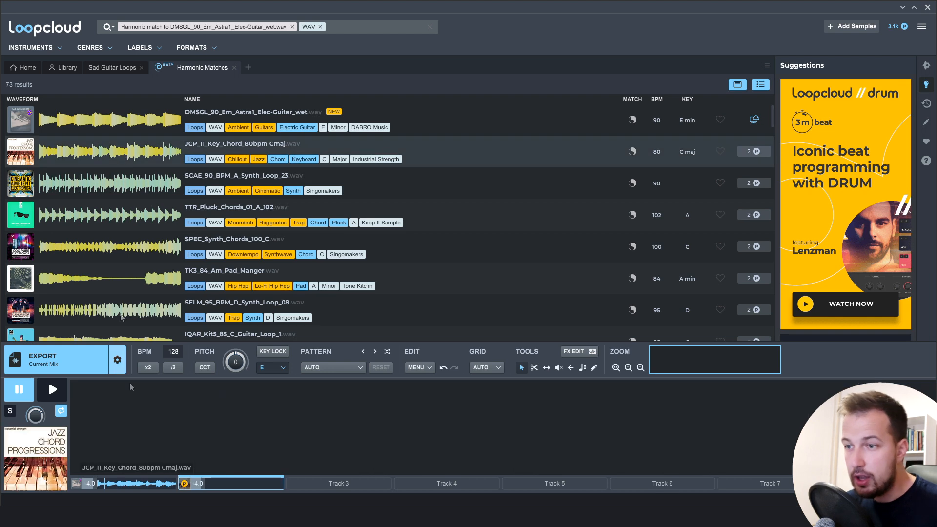
left_click(53, 389)
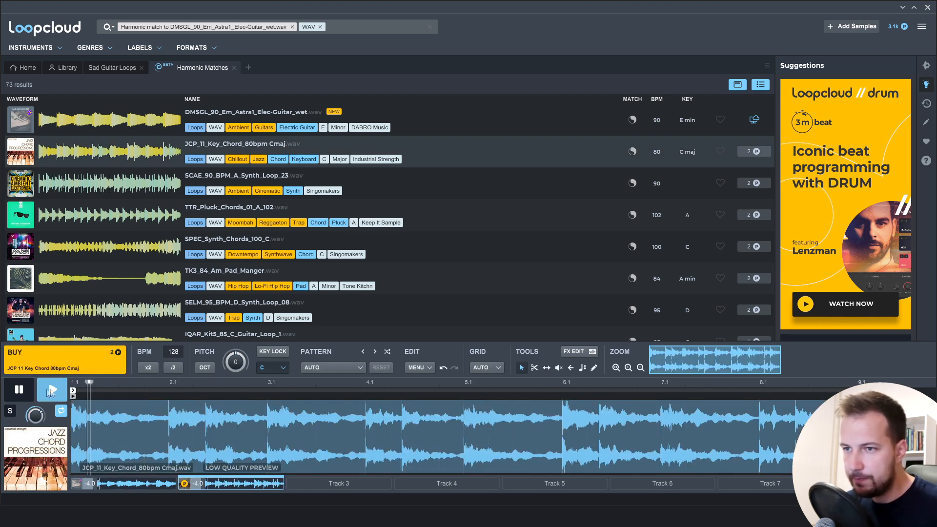
left_click(21, 389)
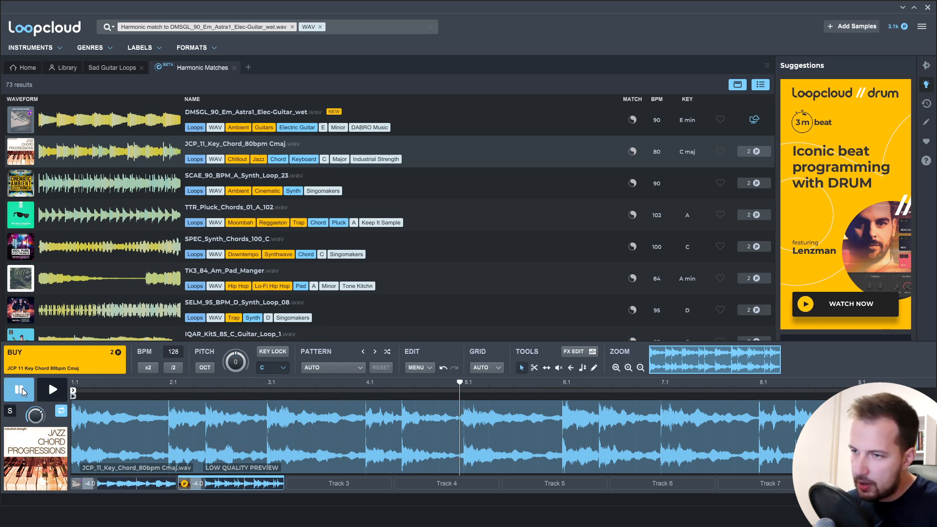
left_click(116, 187)
left_click(53, 391)
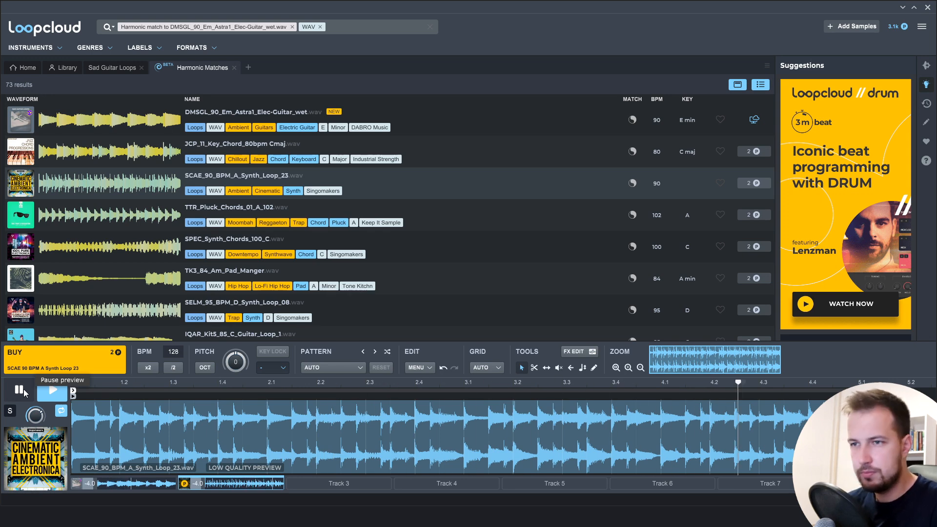
left_click(23, 389)
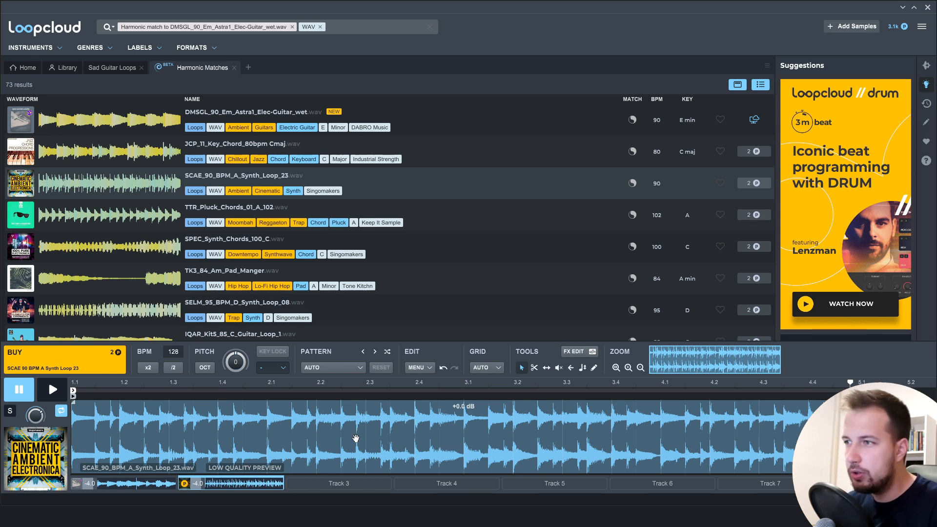
Audition IQAR_Kit5_85_C_Guitar_Loop_1 on Track 2 against the Astra1 guitar loop
left_click(242, 248)
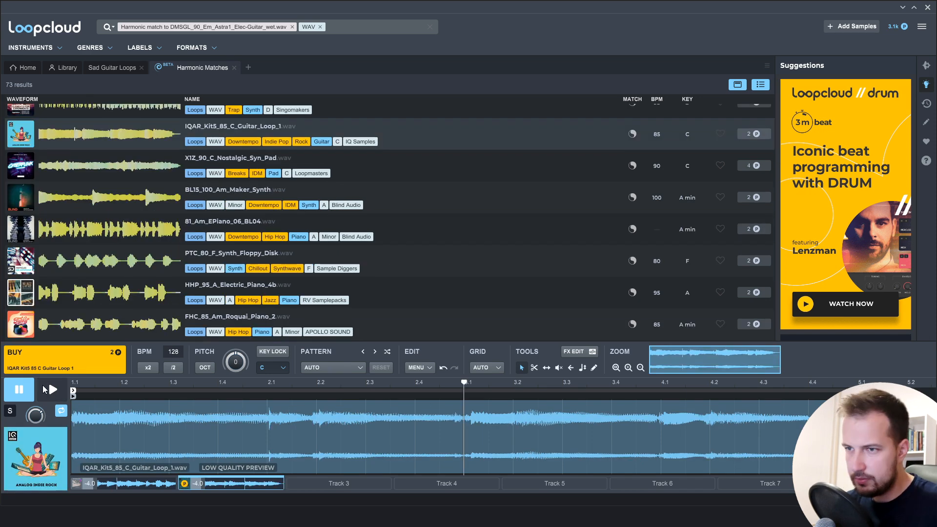
left_click(53, 390)
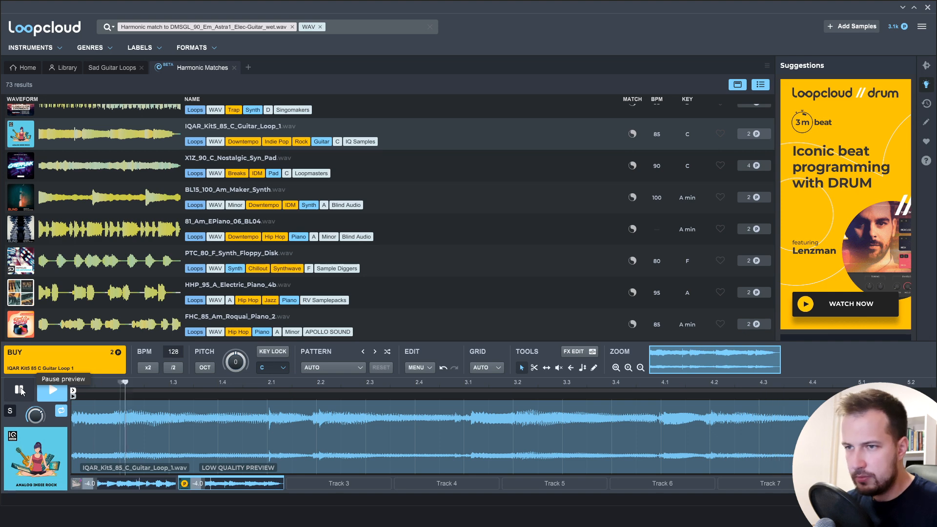
left_click(20, 391)
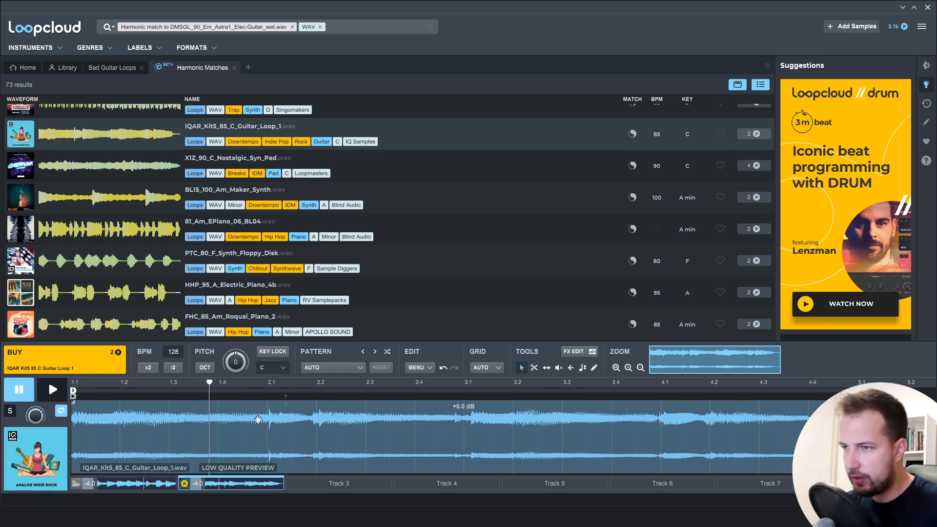
Audition X1Z_90_C_Nostalgic_Syn_Pad, and load SCHL_80_BPM_C_Keys_Loop_04 on Track 2 in its place
left_click(132, 158)
scroll(122, 205, "down", 5)
left_click(118, 225)
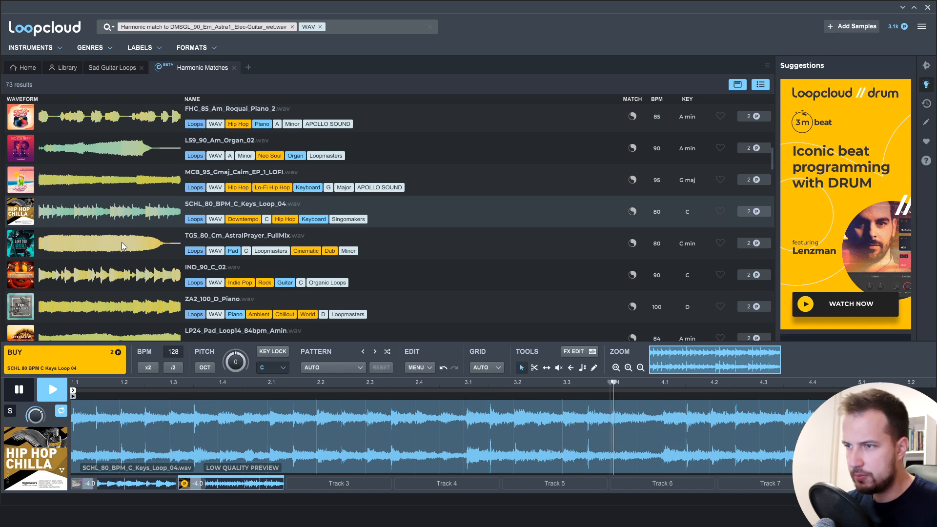
left_click(25, 389)
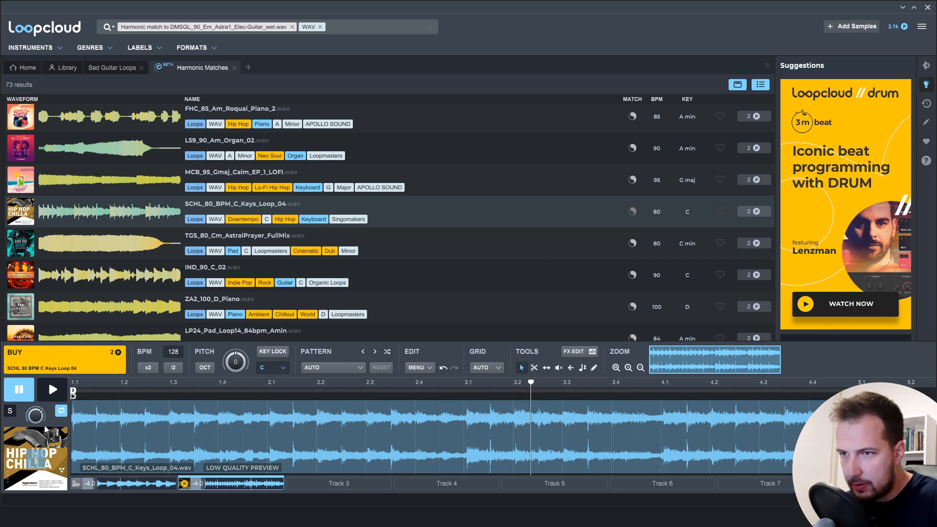
Solo and preview the keys loop on Track 2, and add the High Cut EQ preset to it
left_click(10, 412)
left_click(51, 392)
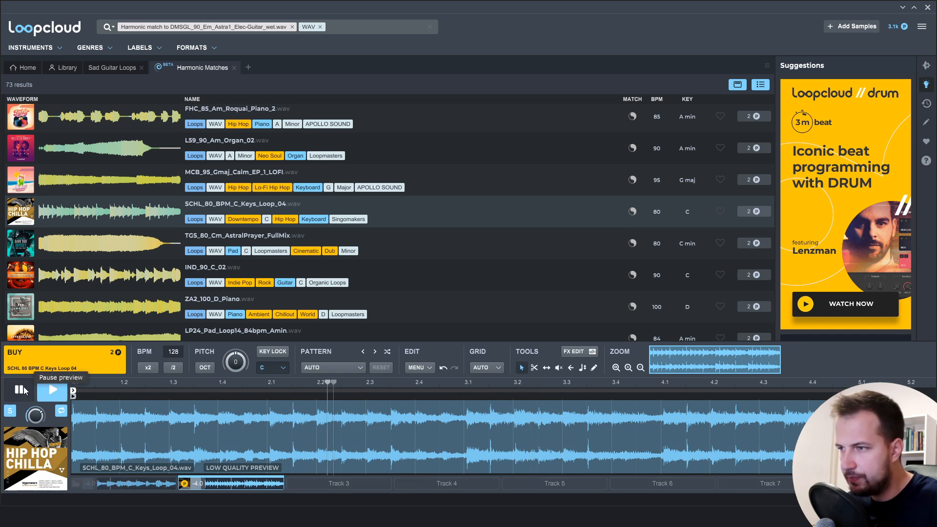
left_click(579, 352)
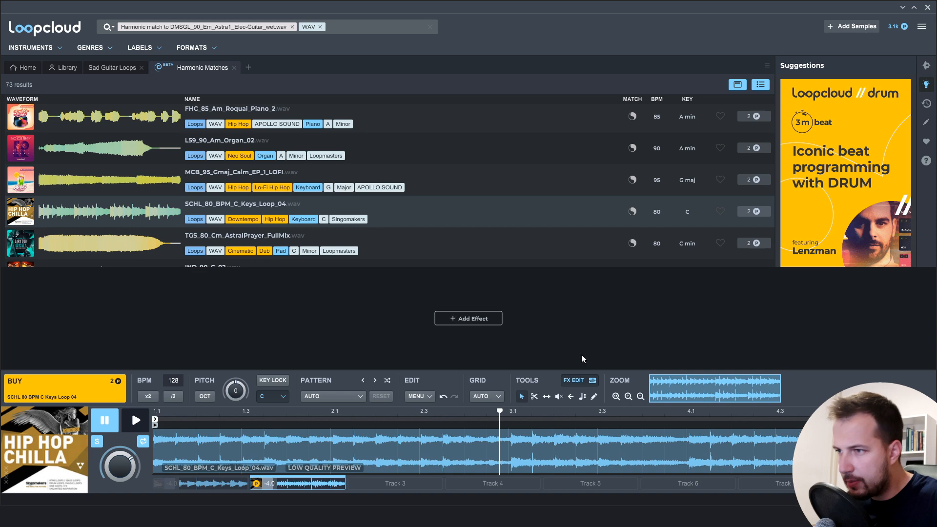
left_click(478, 318)
mouse_move(442, 210)
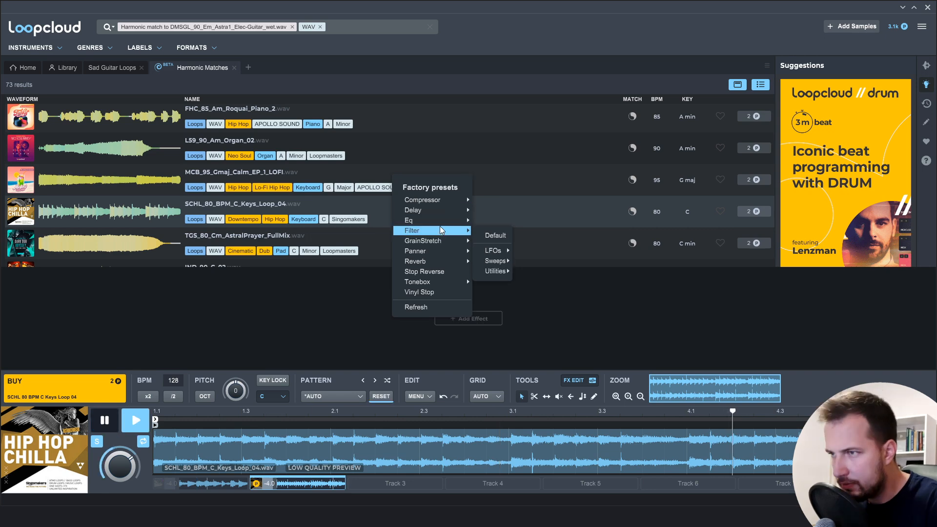
mouse_move(440, 224)
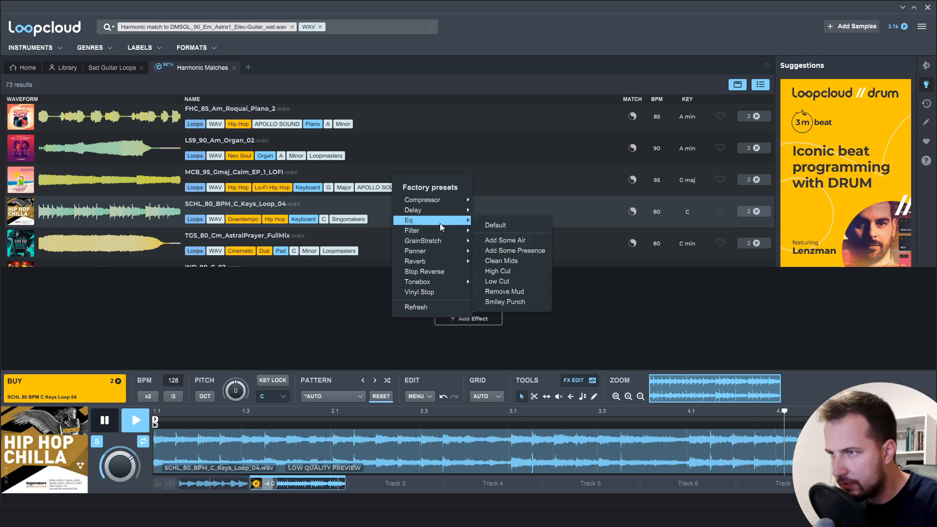
left_click(518, 272)
Pull down EQ bands 3 and 1 to reduce the keys loop's highs and lows, and unsolo its track
left_click_drag(146, 321, 150, 336)
left_click(97, 442)
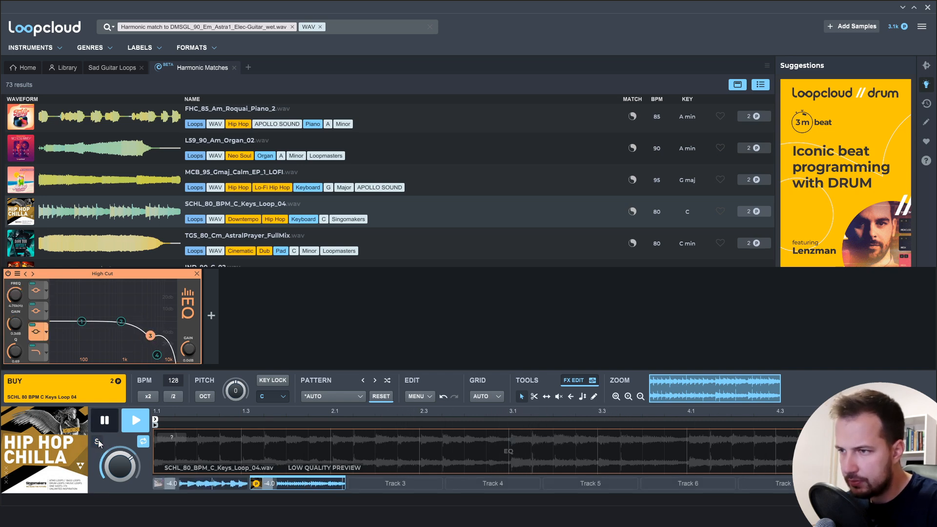
left_click_drag(82, 321, 67, 376)
mouse_move(121, 321)
left_mouse_down()
mouse_move(144, 317)
mouse_move(148, 306)
mouse_move(122, 322)
left_mouse_up()
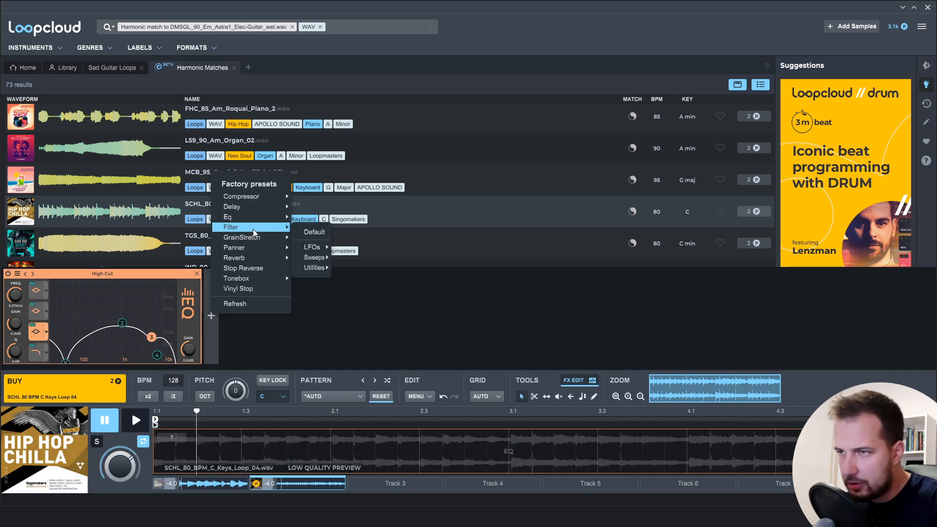
Try the 4ths Band Pass Saw LFO filter preset on the keys loop, preview the mix, and remove the filter
mouse_move(259, 216)
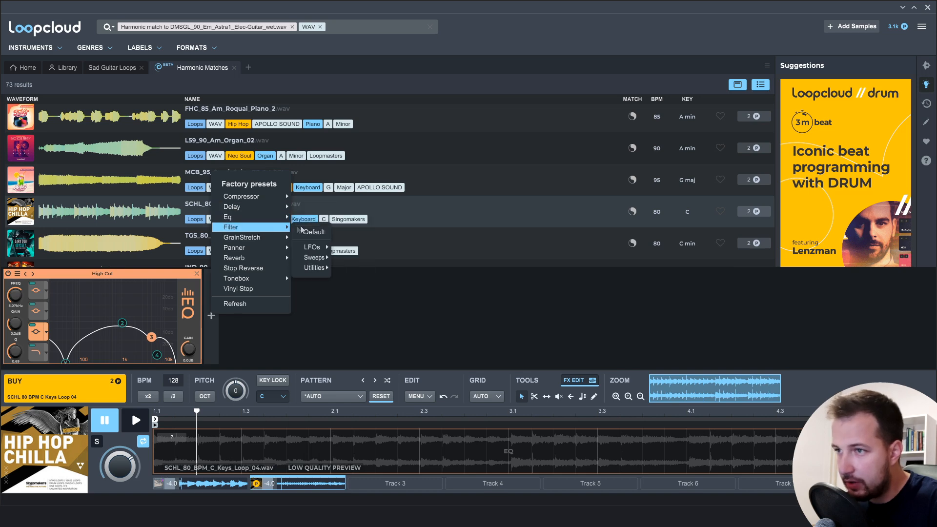
mouse_move(315, 247)
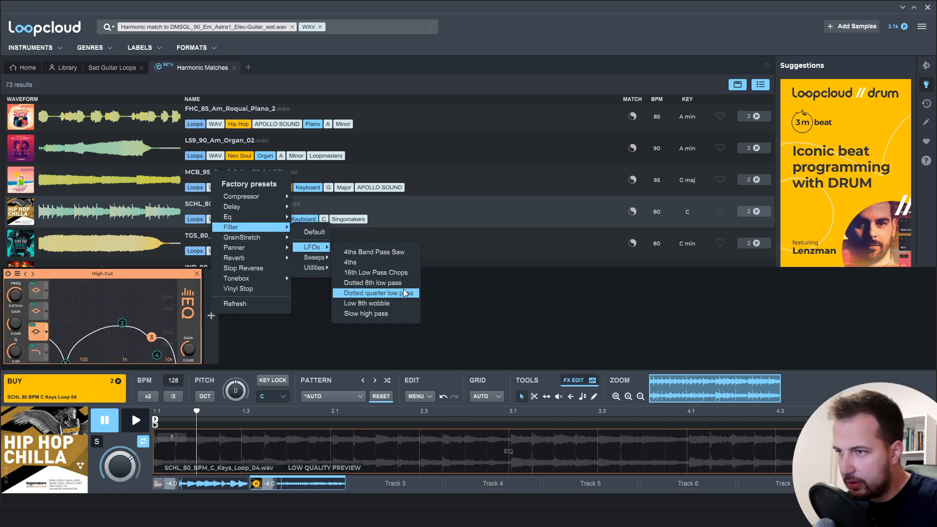
left_click(374, 252)
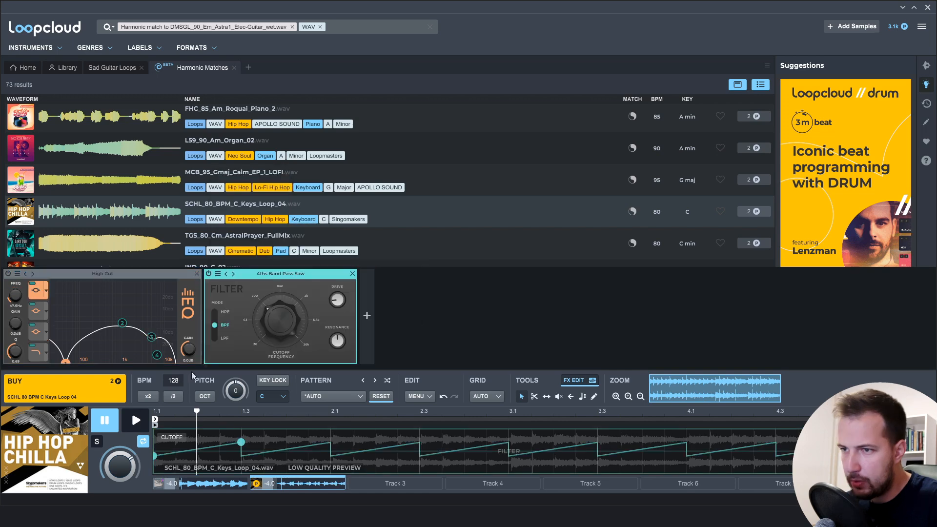
left_click(131, 420)
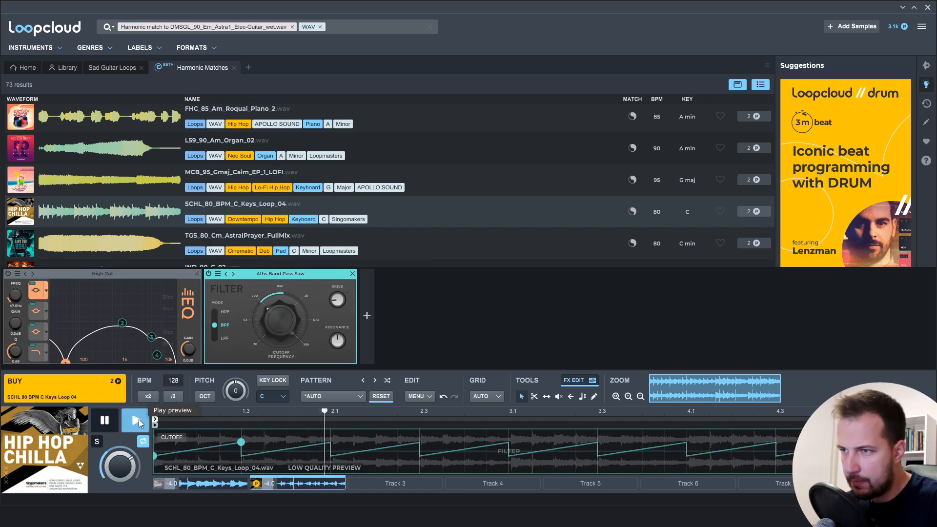
left_click(354, 275)
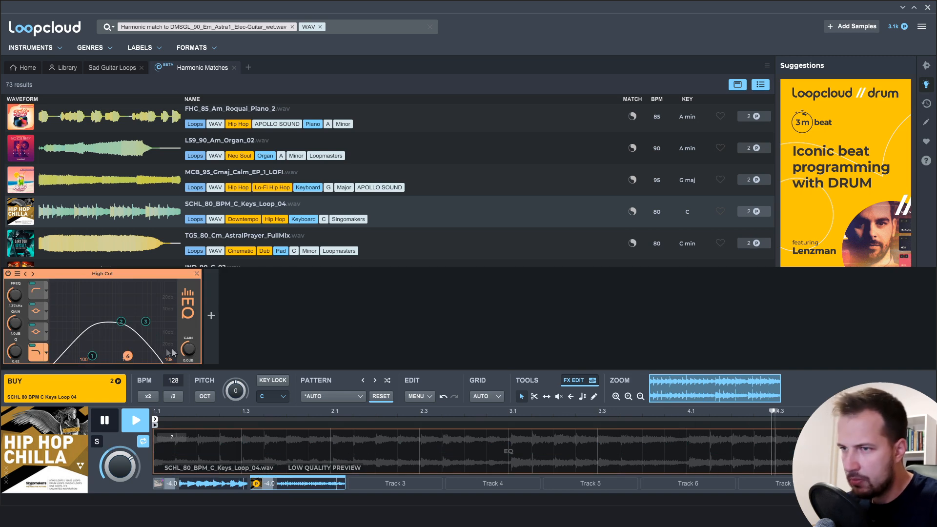
Raise the high-cut frequency of EQ band 4 on the keys loop to about 1.88 kHz and preview the mix
left_click_drag(128, 356, 133, 355)
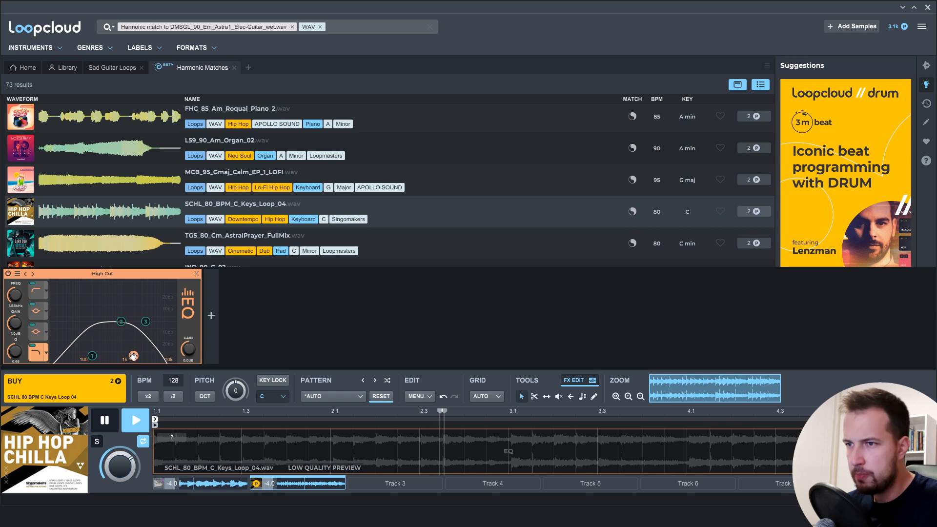
left_click(105, 421)
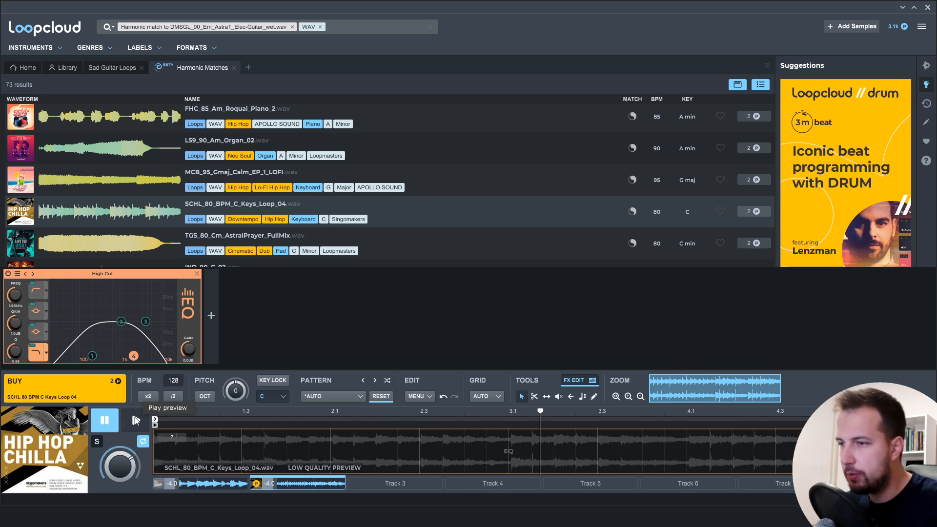
left_click(135, 421)
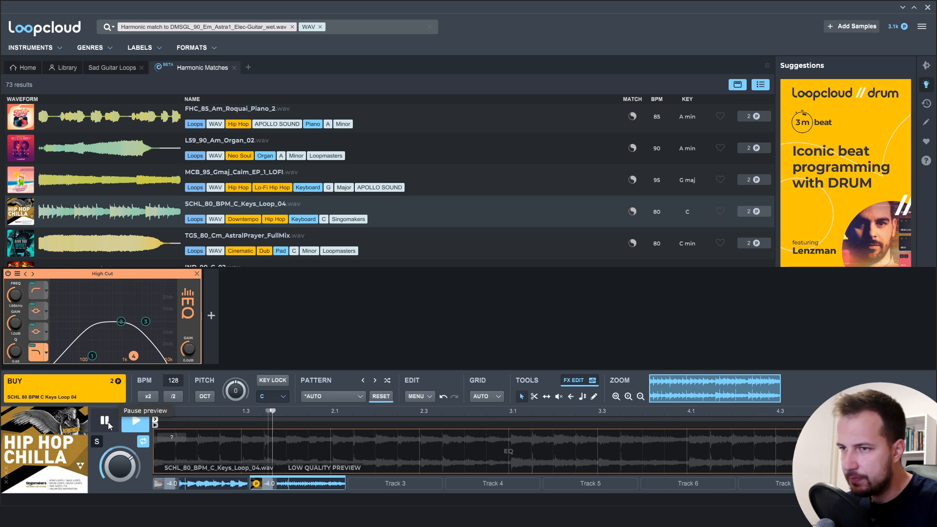
left_click(106, 421)
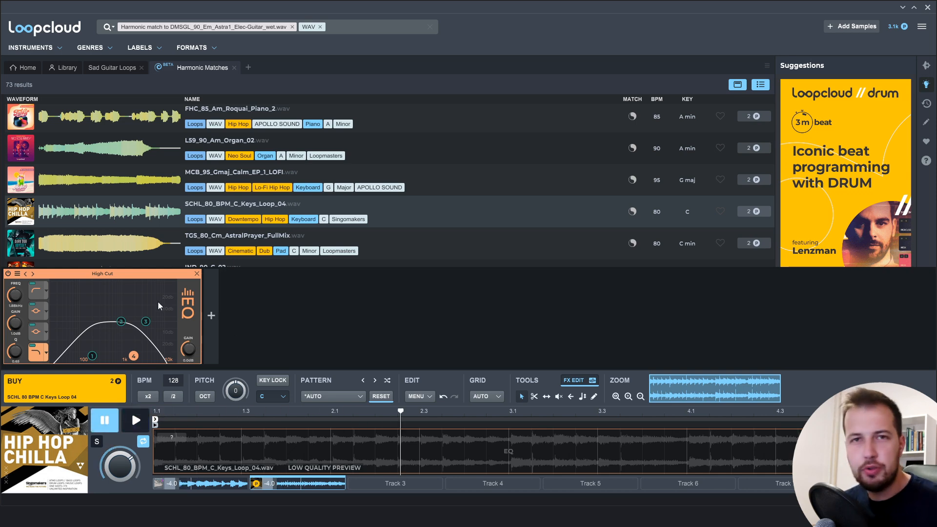
Buy SCHL_80_BPM_C_Keys_Loop_04 and set the export preference to Processed Current Track
left_click(86, 385)
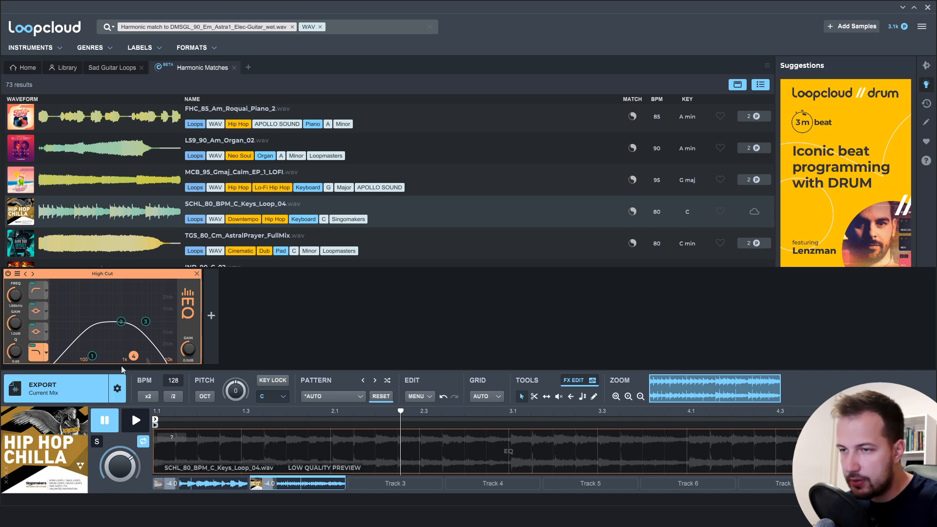
left_click(117, 389)
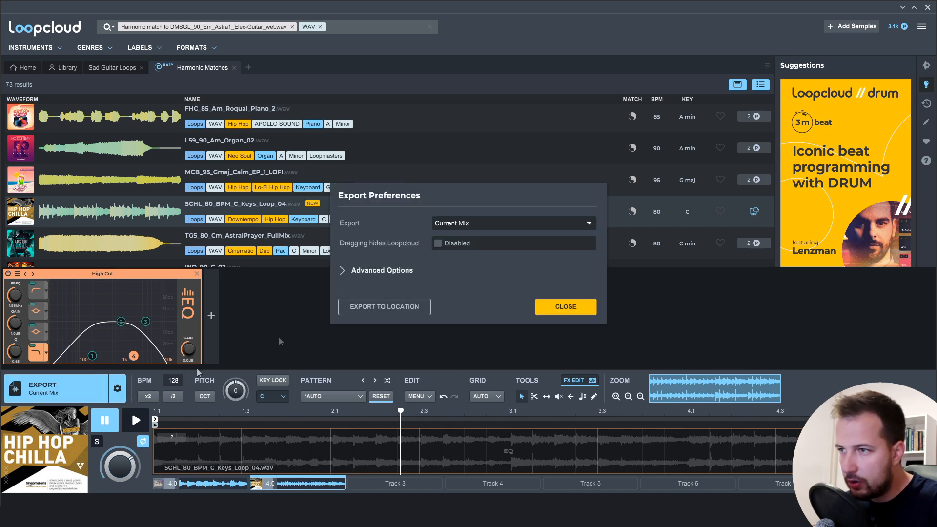
left_click(496, 225)
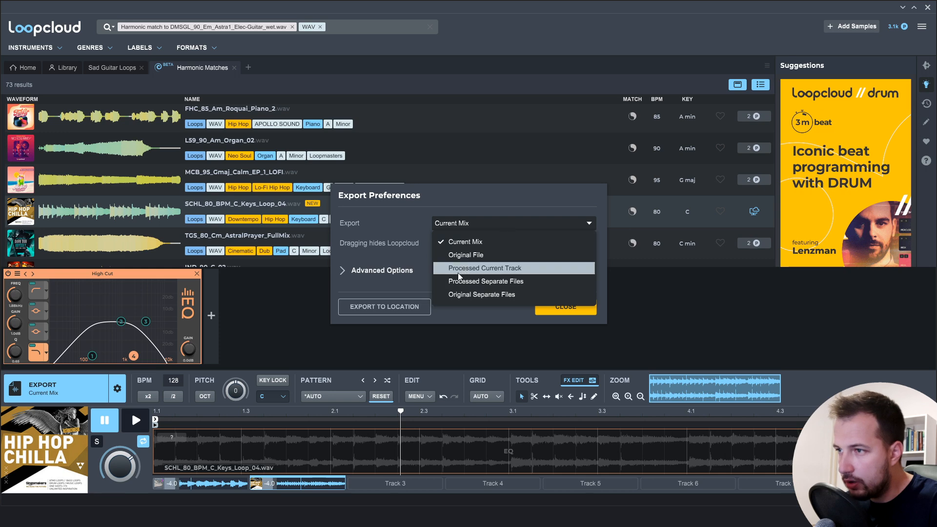
left_click(507, 268)
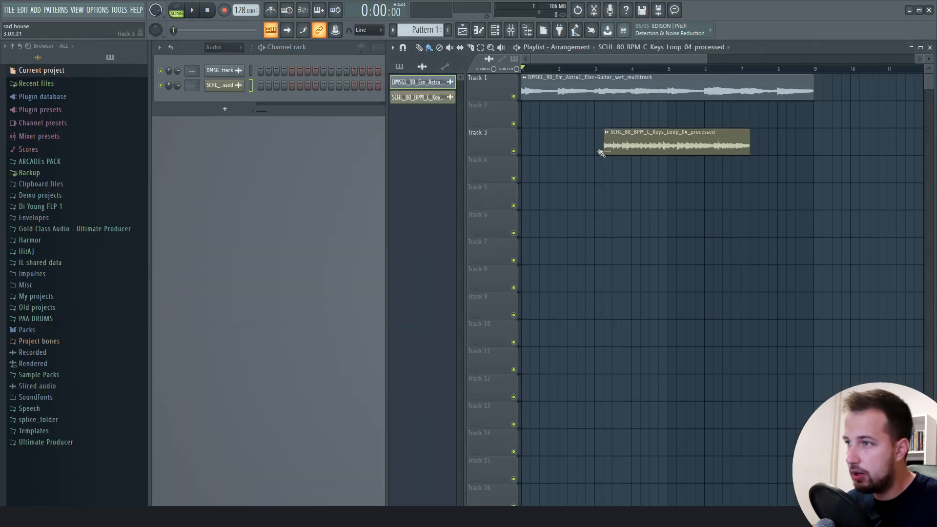
In FL Studio, align the processed keys clip with the start of Track 3, solo and play it, and add the original loop after it
left_click_drag(605, 151, 485, 150)
right_click(514, 151)
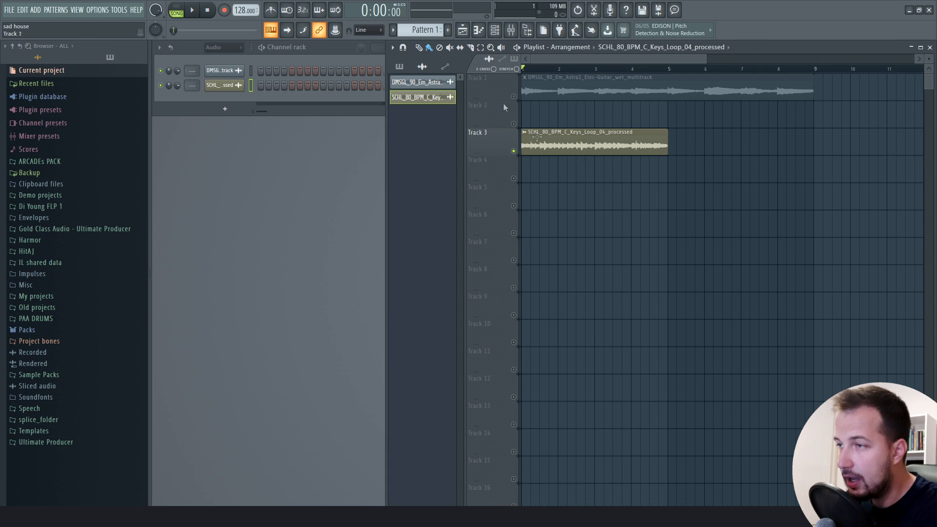
key("space")
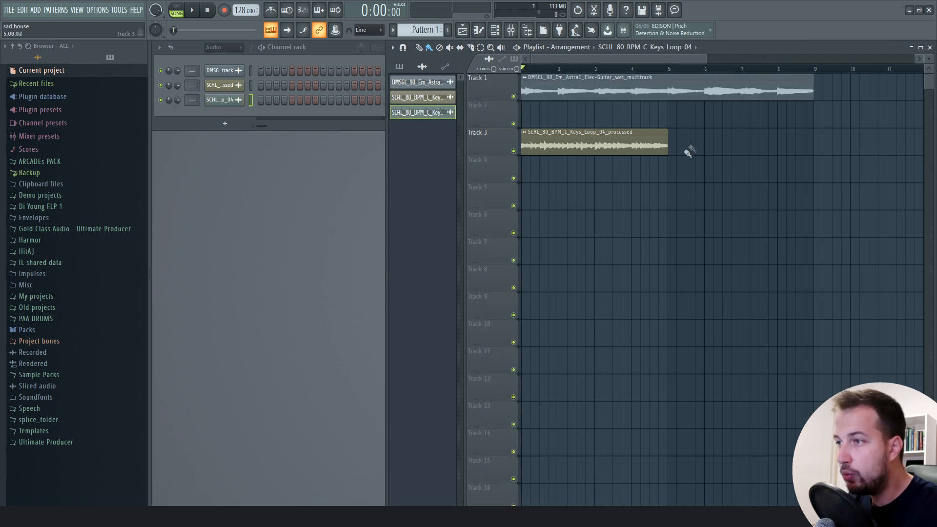
left_click(695, 136)
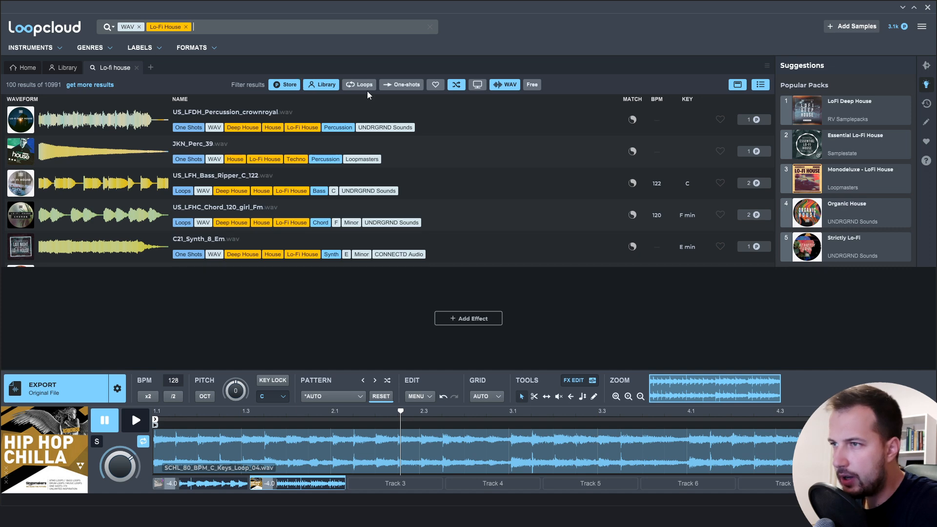
Back in Loopcloud, narrow the Lo-Fi House search to loops and add the Drum instrument tag
left_click(363, 87)
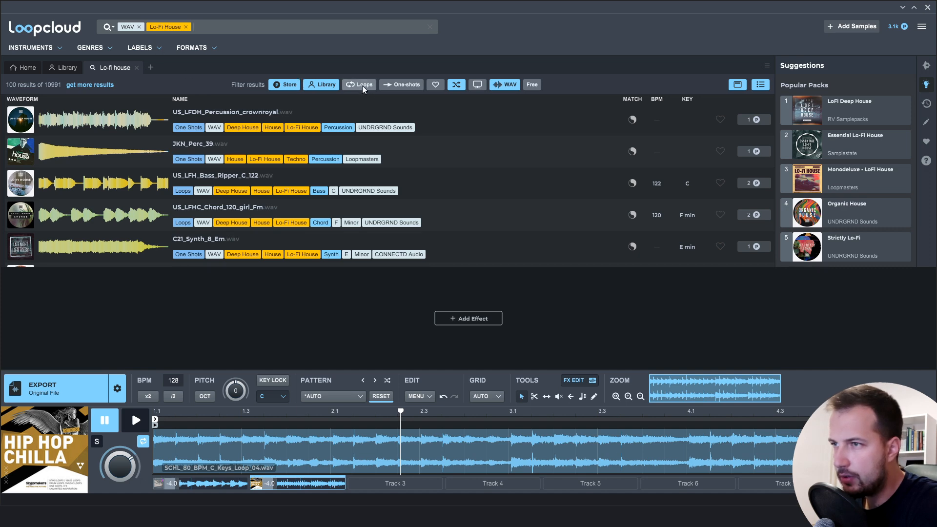
left_click(264, 26)
type("drum")
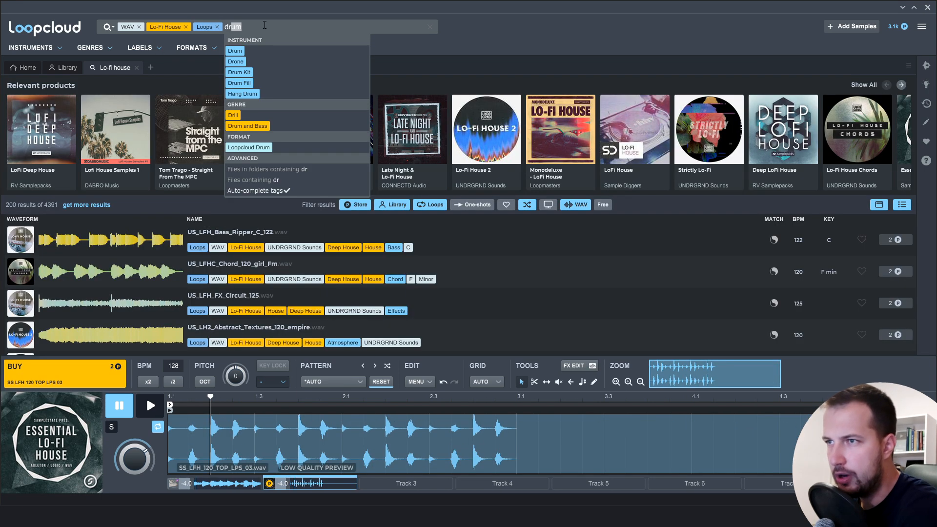
left_click(236, 51)
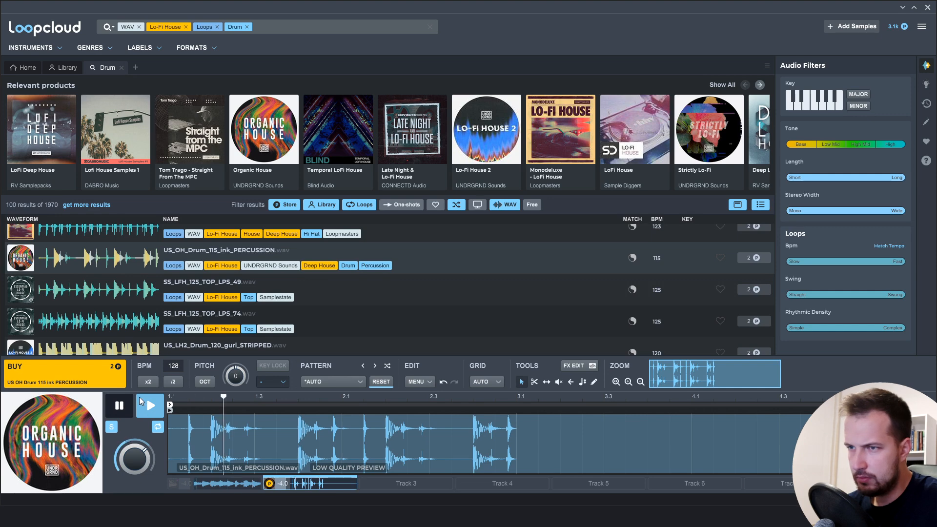
Audition lo-fi house drum loops against the mix and load SS_LFH_125_TOP_LPS_49 on Track 2
left_click(102, 293)
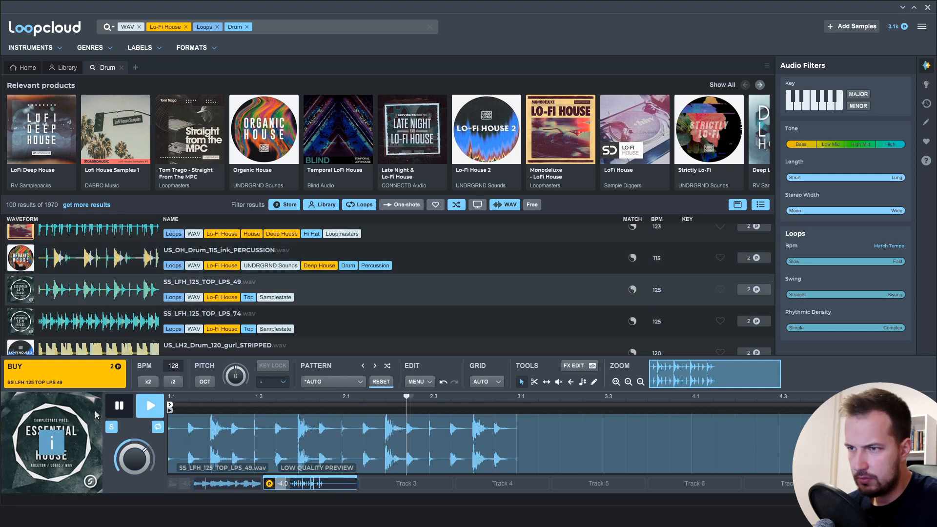
key("Down")
left_click(146, 409)
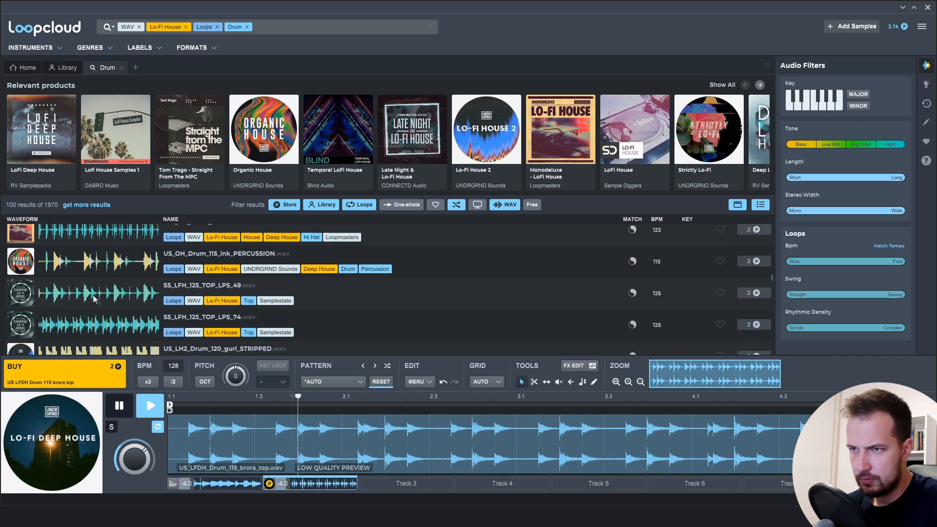
left_click(95, 300)
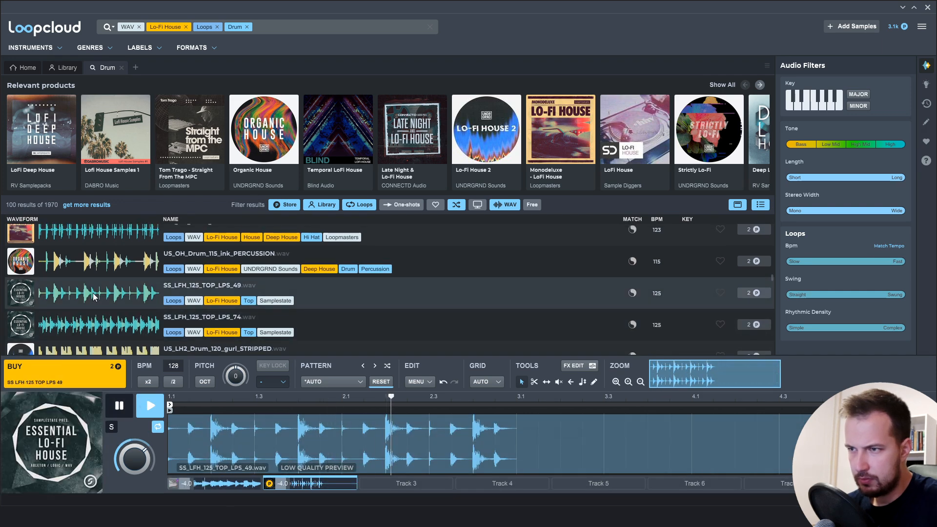
left_click(118, 408)
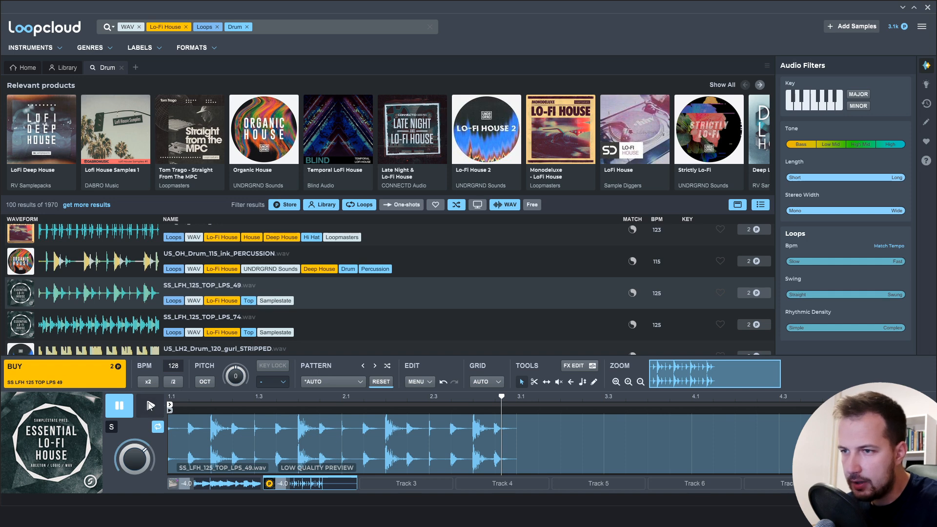
left_click(149, 405)
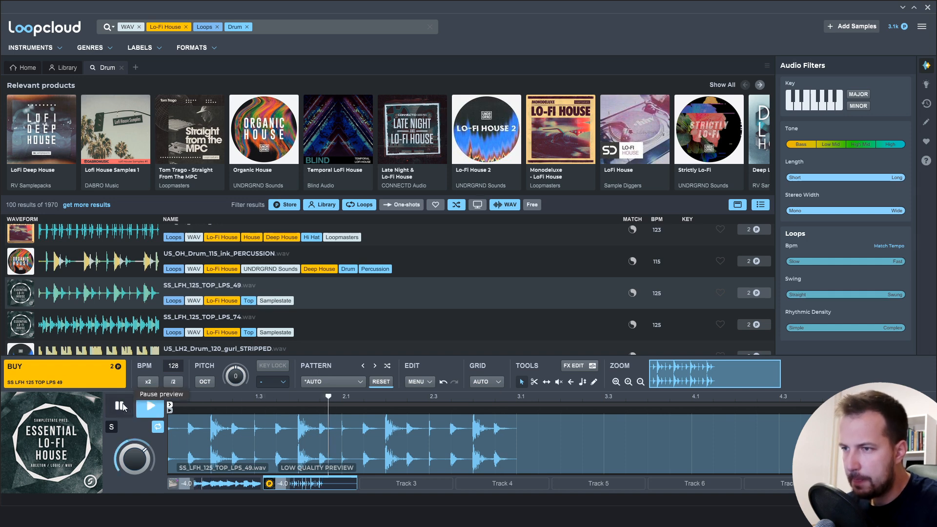
left_click(120, 406)
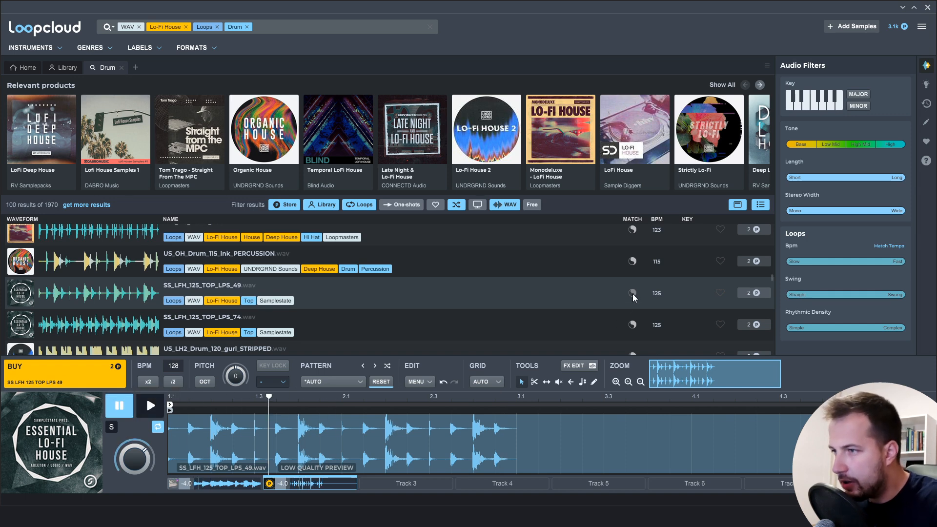
Find rhythmic matches for SS_LFH_125_TOP_LPS_49, preview a match on Track 3, and shorten Track 2's loop region
left_click(632, 294)
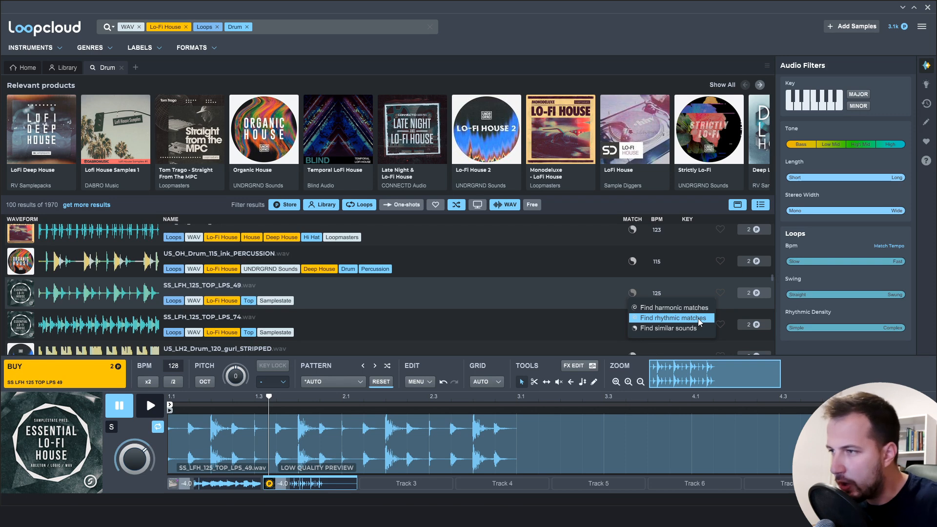
left_click(678, 318)
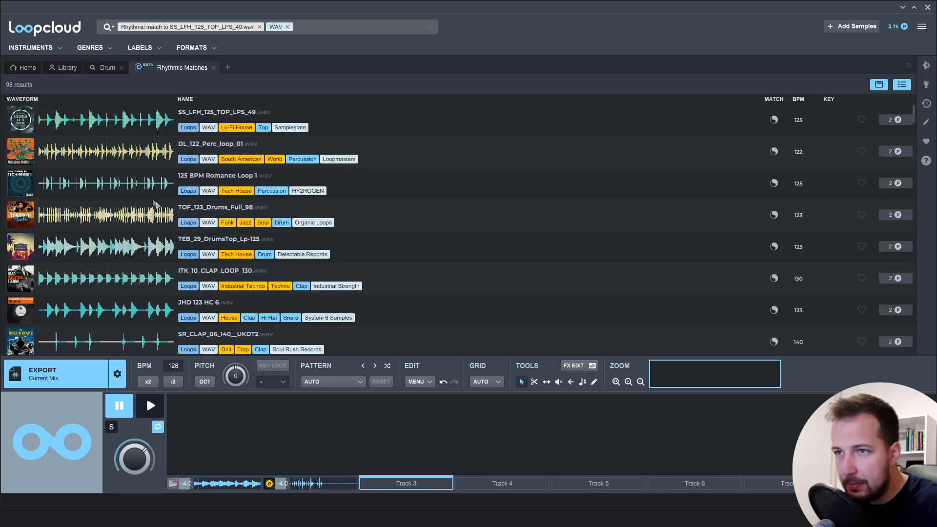
left_click(67, 125)
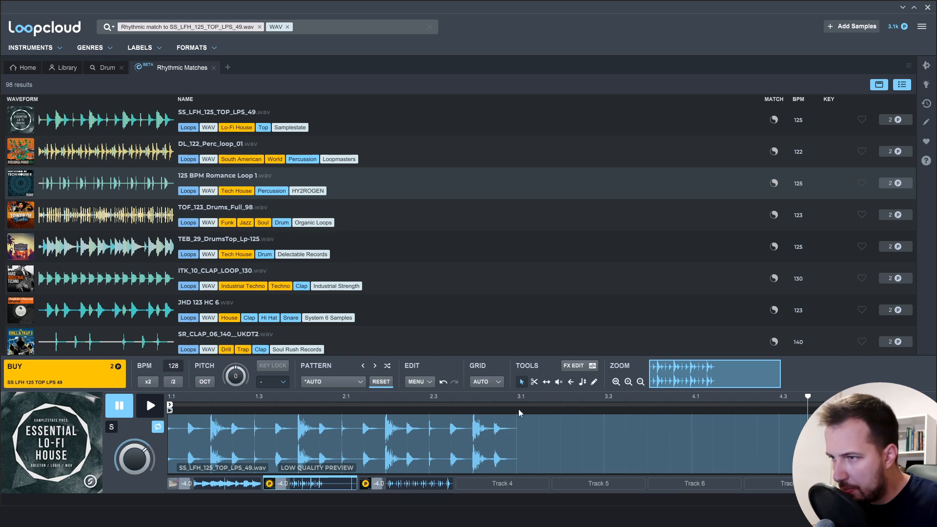
left_click_drag(812, 409, 559, 409)
Audition further rhythmic matches with the mix and load LOOP 125 13 on Track 3
key("Down")
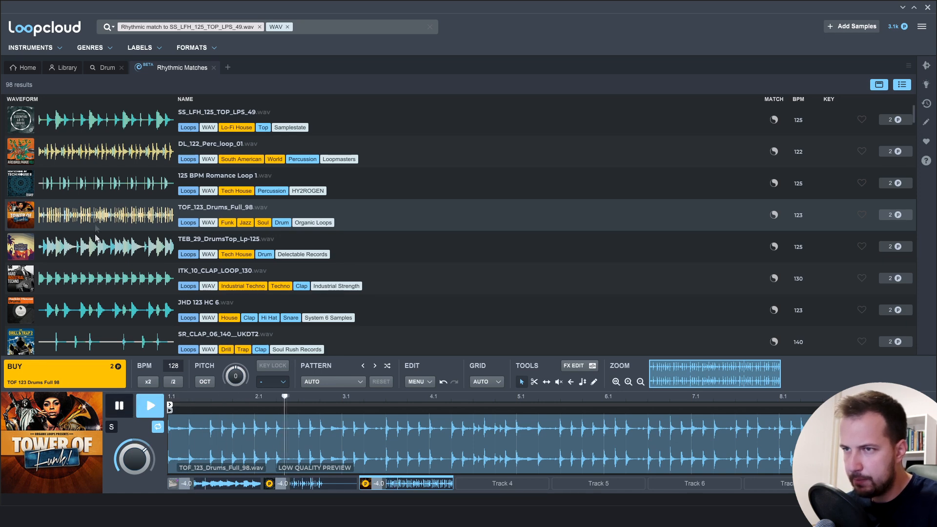
left_click(104, 248)
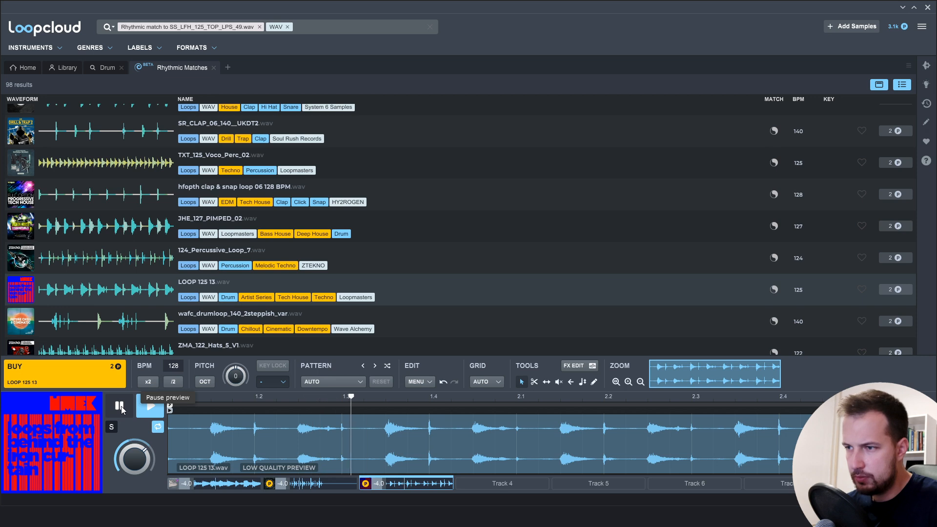
left_click(119, 407)
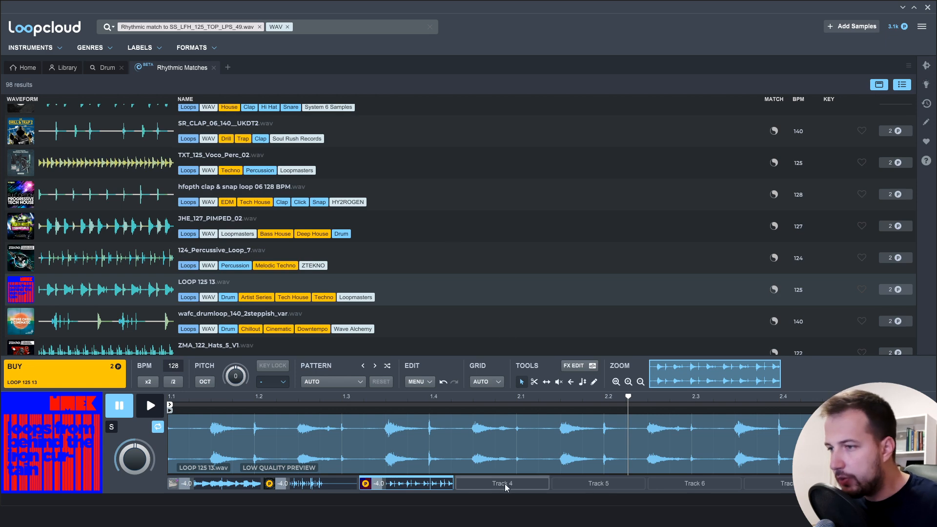
Select the empty Track 4, close the Rhythmic Matches and Drum searches, and search for the Kick instrument tag
left_click(507, 489)
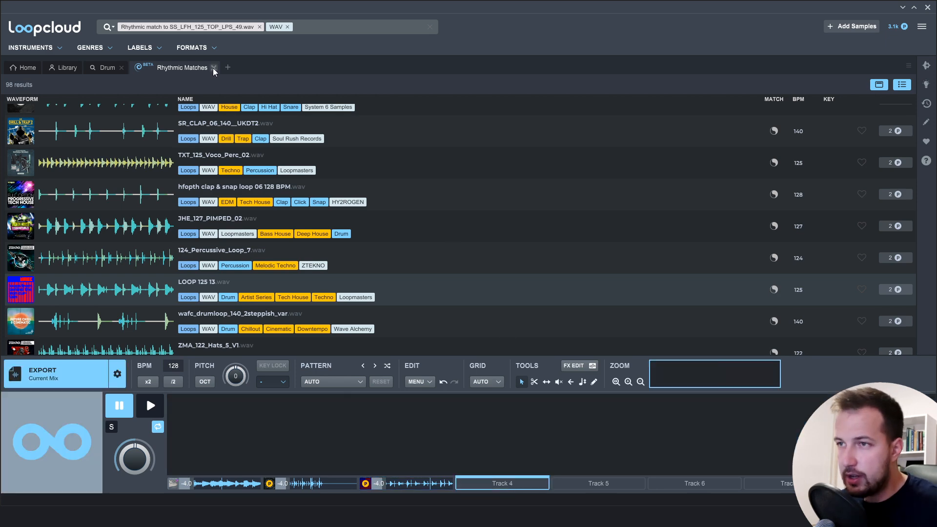
left_click(213, 67)
left_click(122, 68)
left_click(170, 27)
type("kick")
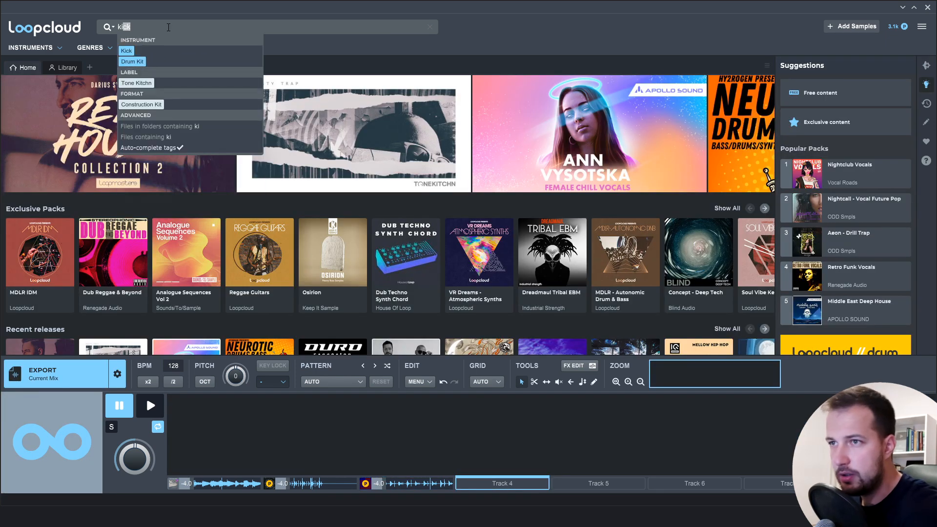
key("Return")
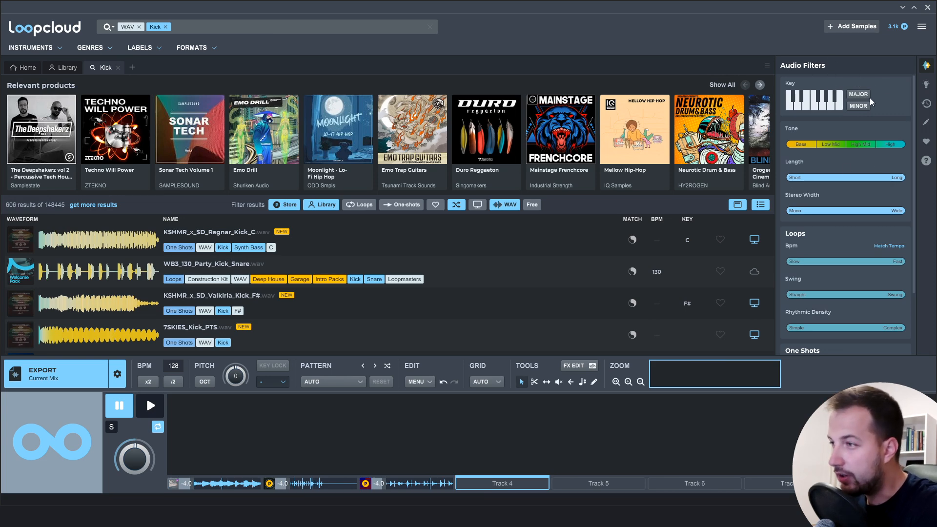
Filter the kicks to audio length under 103 ms, stereo width under 4%, and tone under 812 Hz
mouse_move(887, 181)
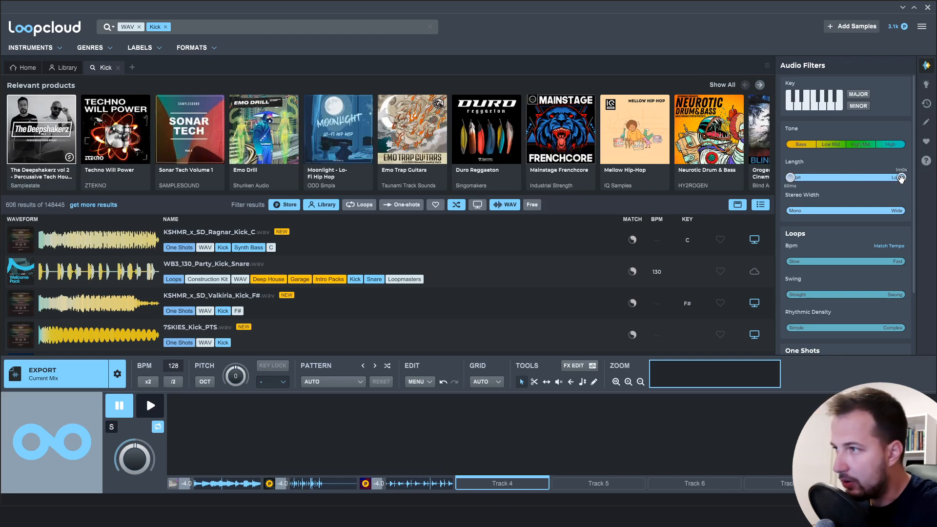
left_click_drag(902, 177, 790, 178)
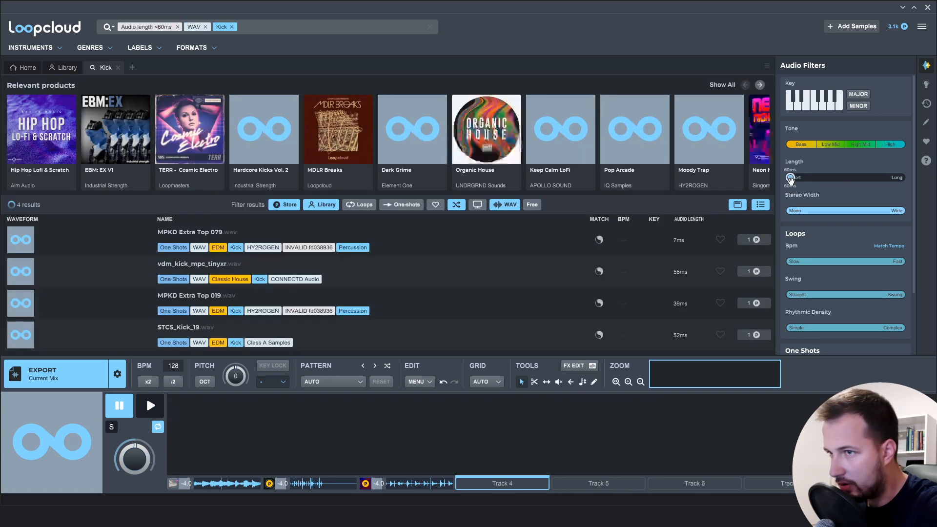
left_click_drag(791, 178, 793, 178)
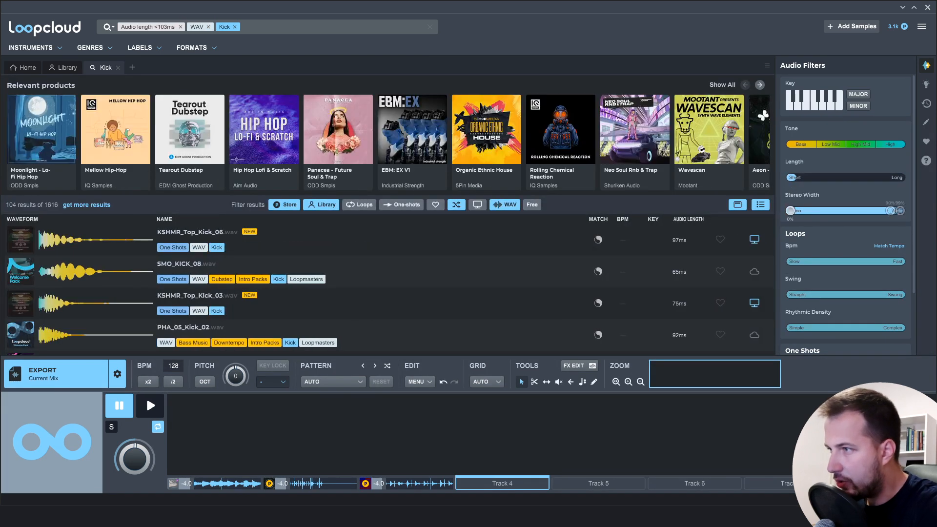
left_click_drag(891, 210, 792, 211)
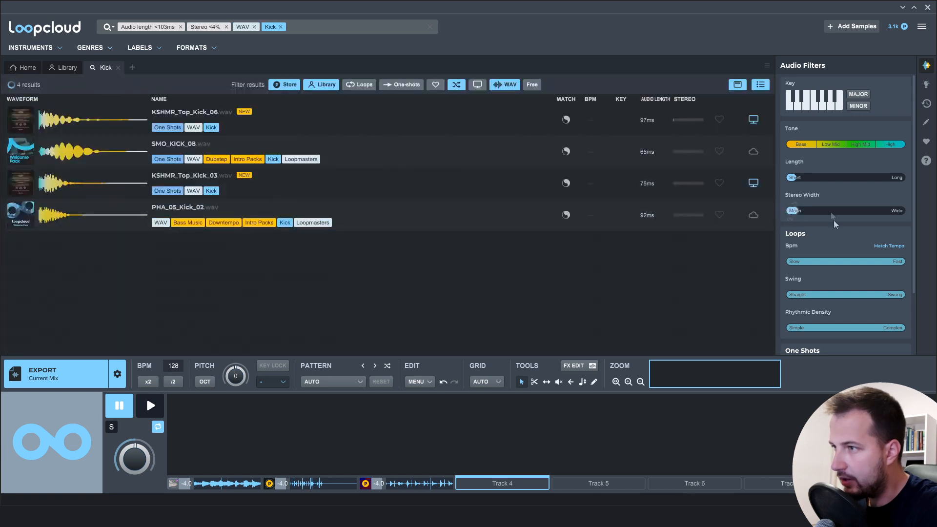
left_click_drag(903, 144, 837, 144)
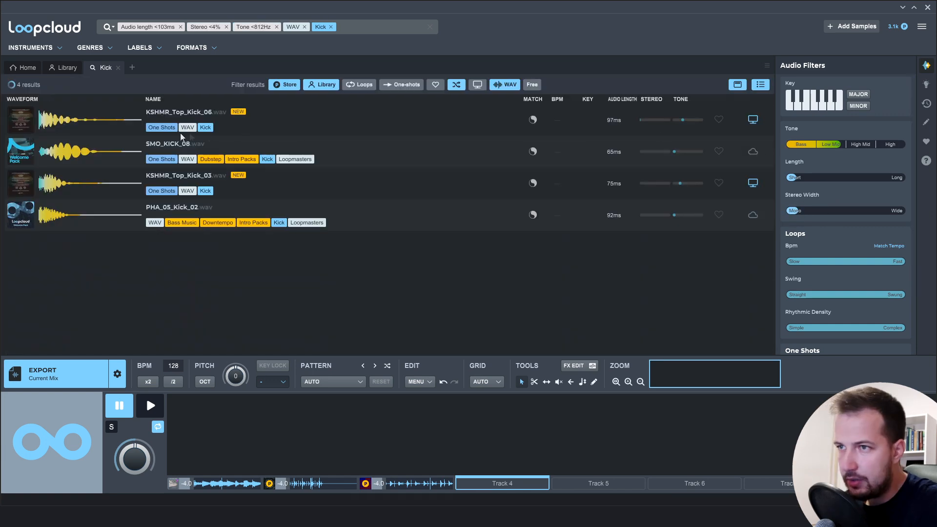
Apply the 4x4 Kick factory pattern from the House kick presets to KSHMR_Top_Kick_06 on Track 4
left_click(351, 382)
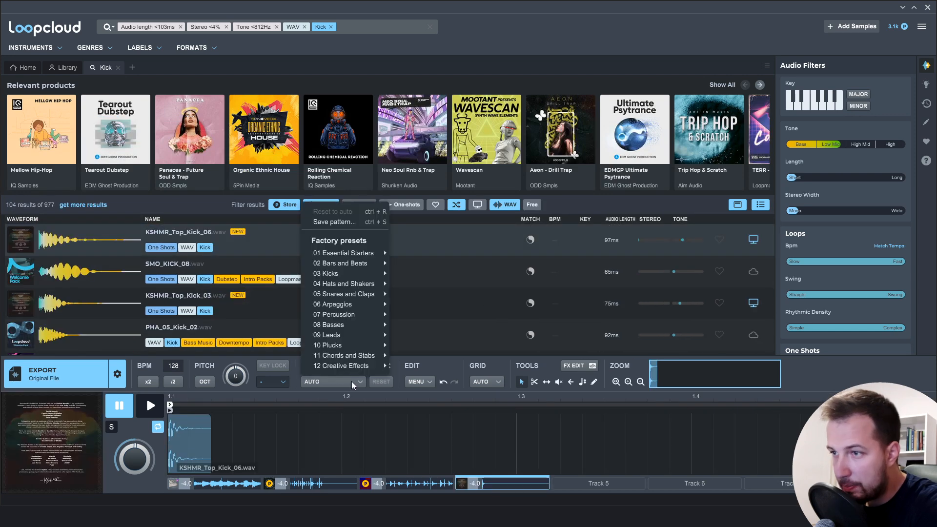
mouse_move(344, 274)
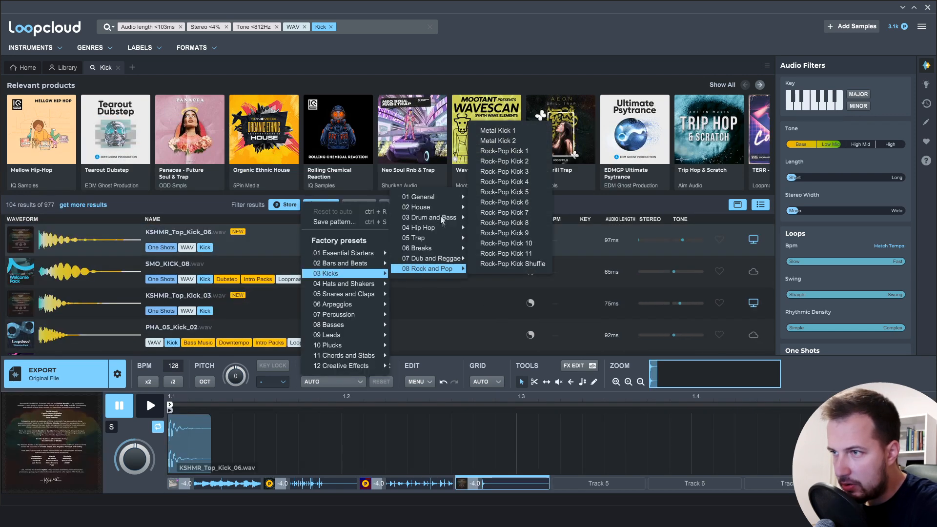
mouse_move(432, 207)
left_click(492, 212)
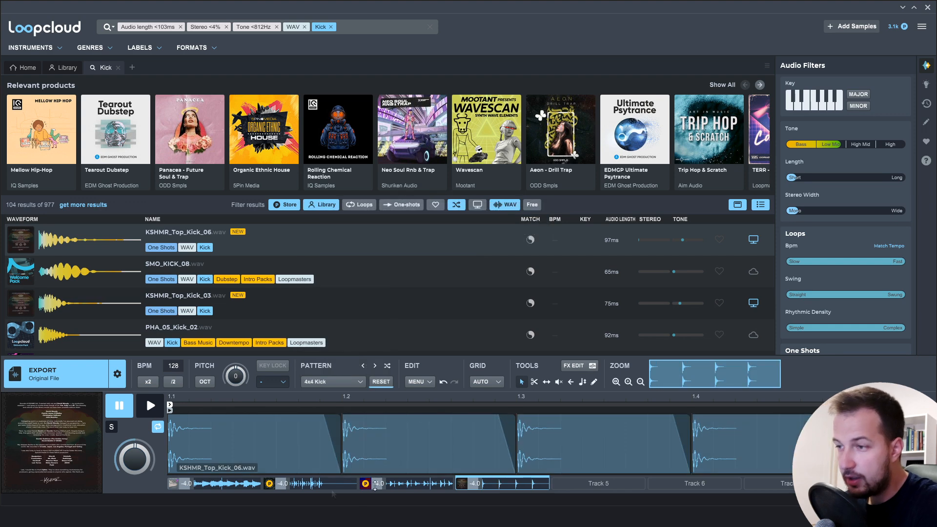
Audition kicks from the results, including SMO_KICK_08, in the 4x4 pattern with the mix, and load STT_Kick_11 on Track 4
scroll(133, 273, "down", 5)
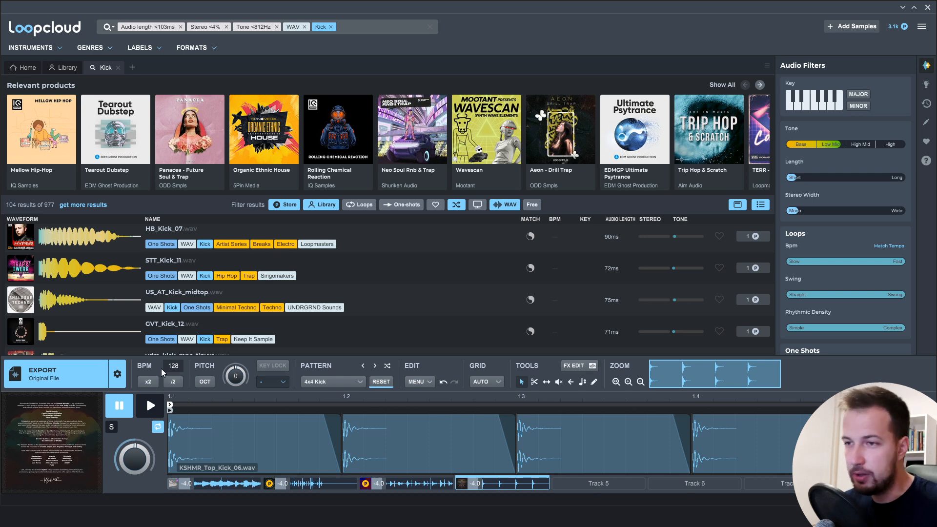
left_click(151, 406)
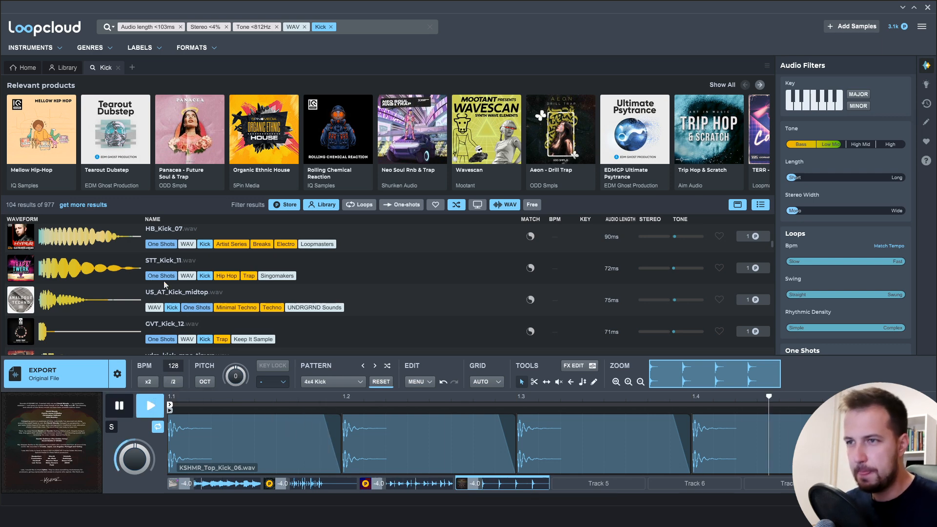
scroll(156, 280, "up", 10)
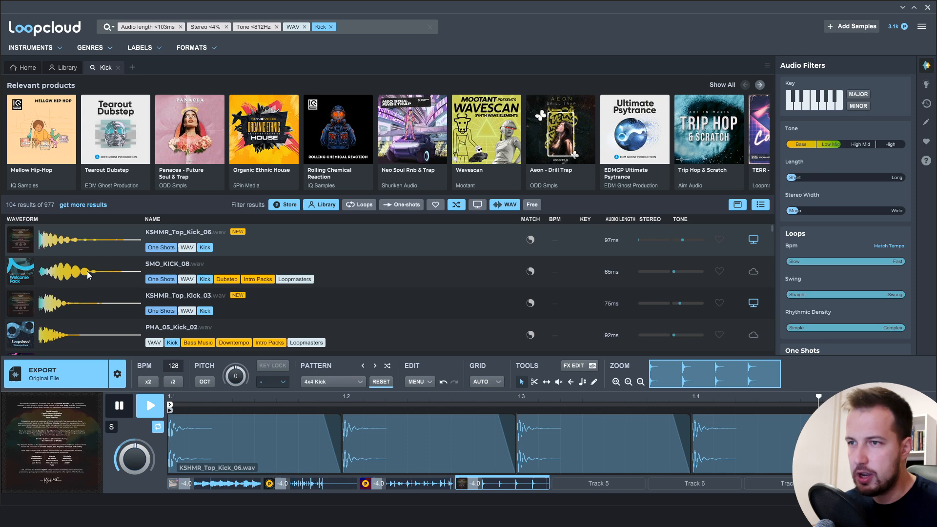
left_click(87, 271)
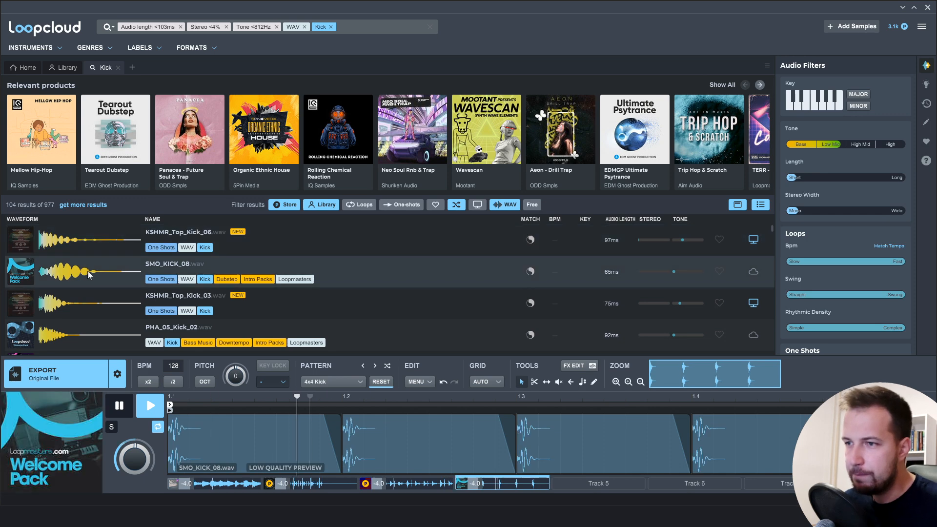
left_click(91, 306)
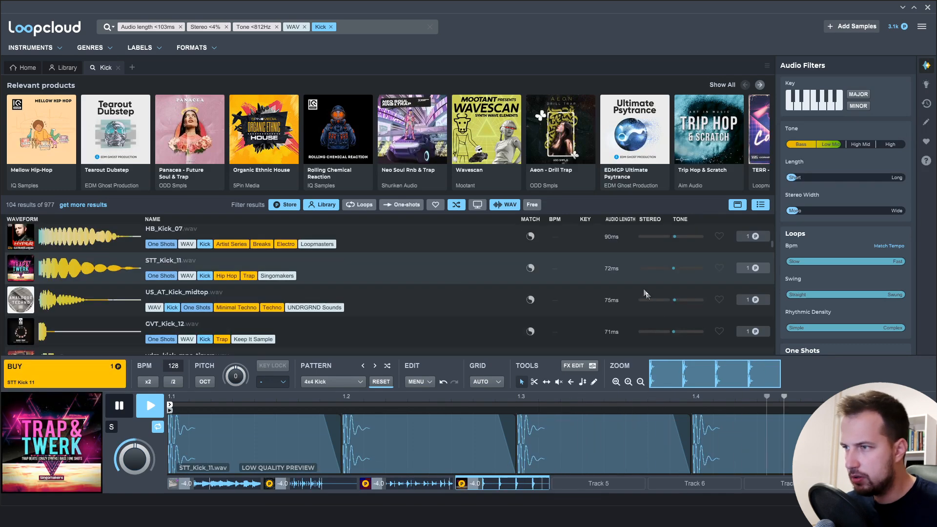
left_click(122, 408)
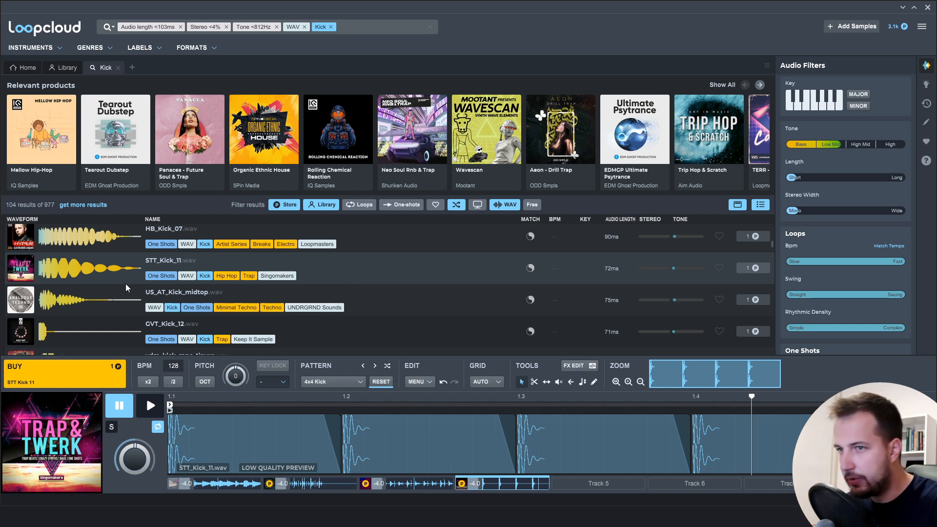
left_click(145, 406)
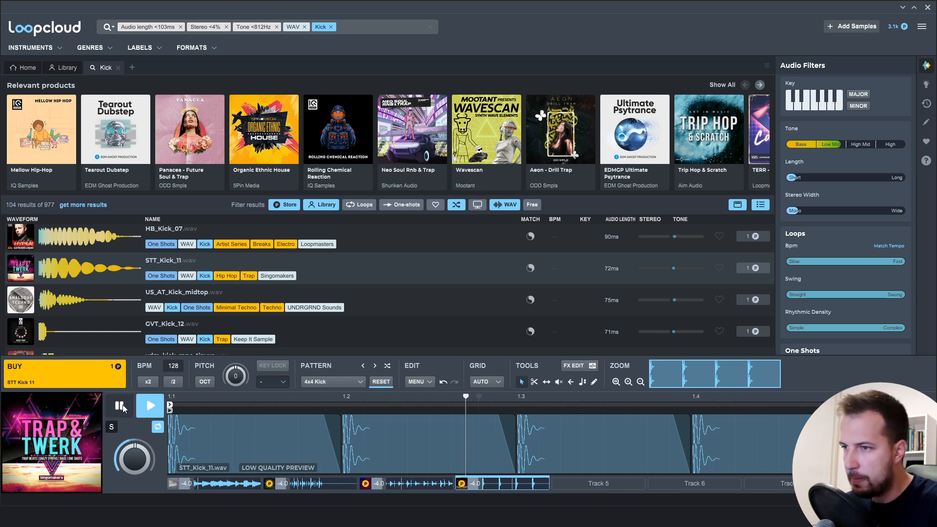
left_click(122, 405)
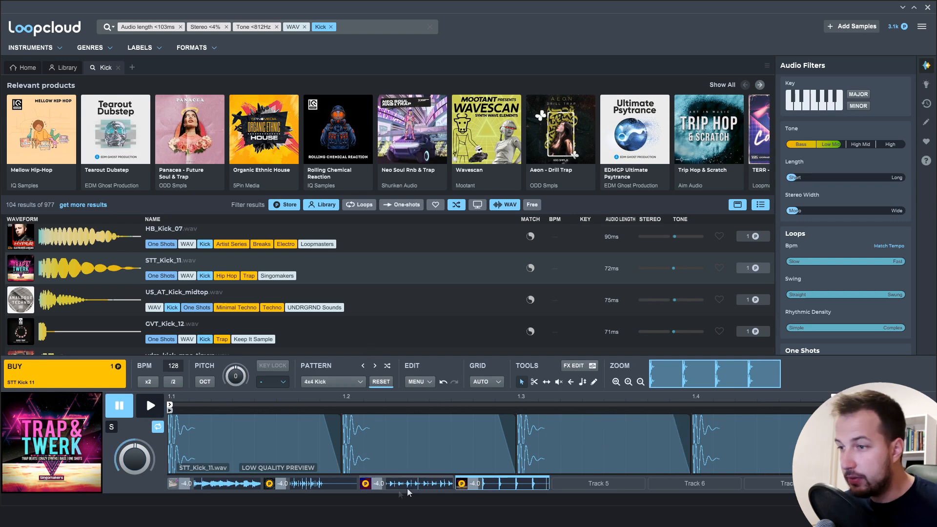
Clear the guitar loop from Track 1 and play the remaining drum mix with Track 2 selected
left_click(233, 484)
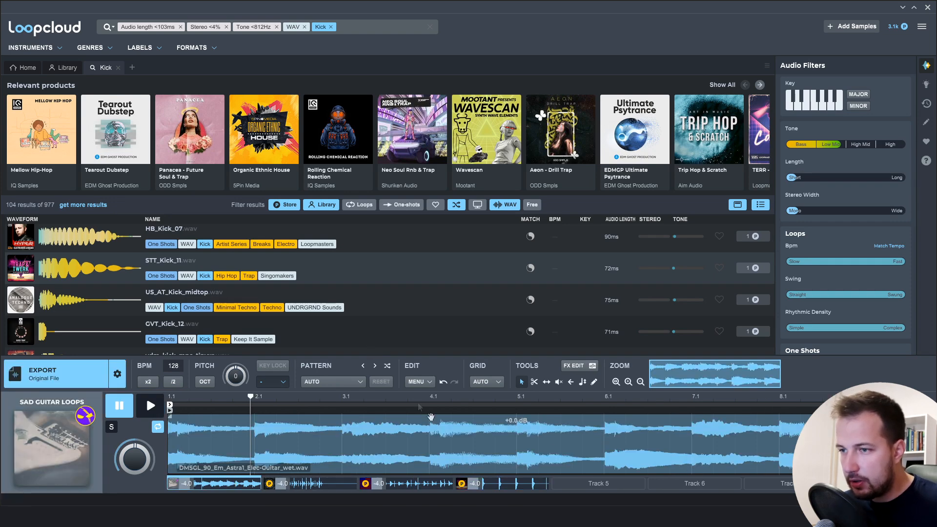
right_click(215, 482)
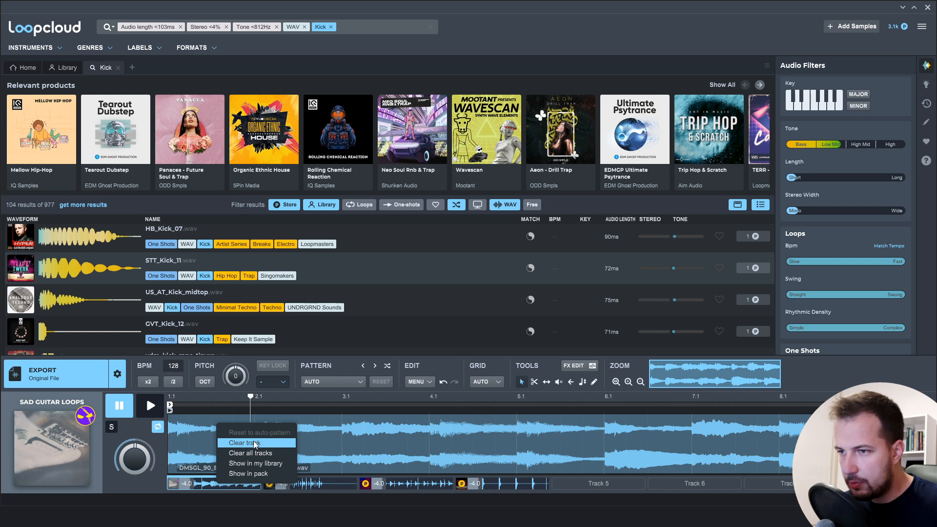
left_click(246, 442)
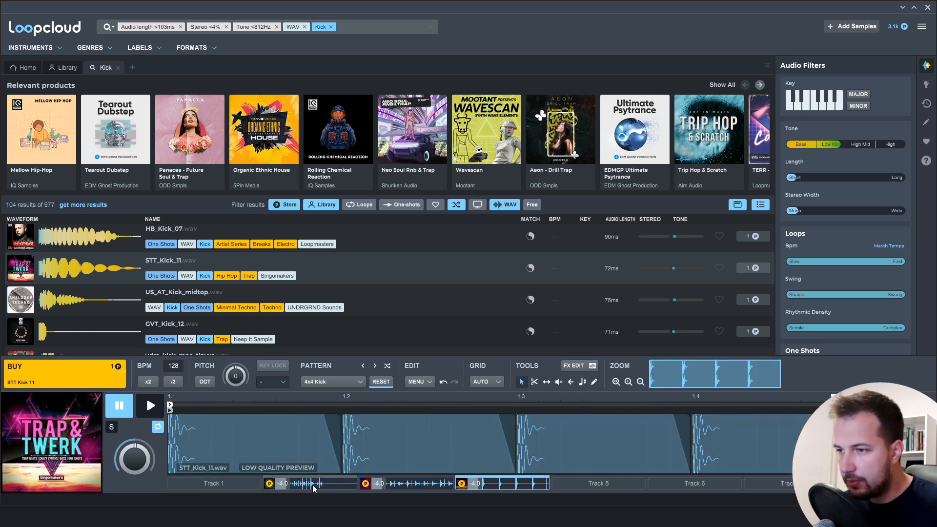
left_click(314, 488)
left_click(145, 404)
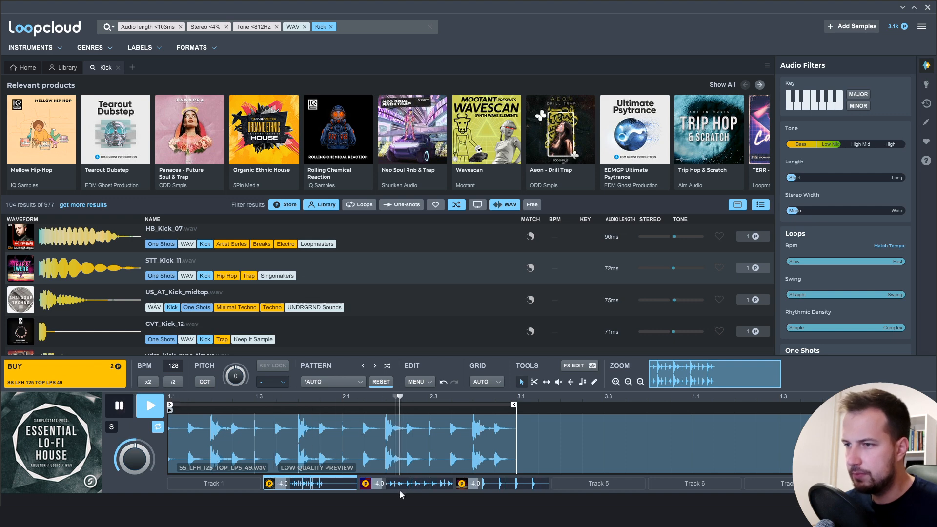
key("space")
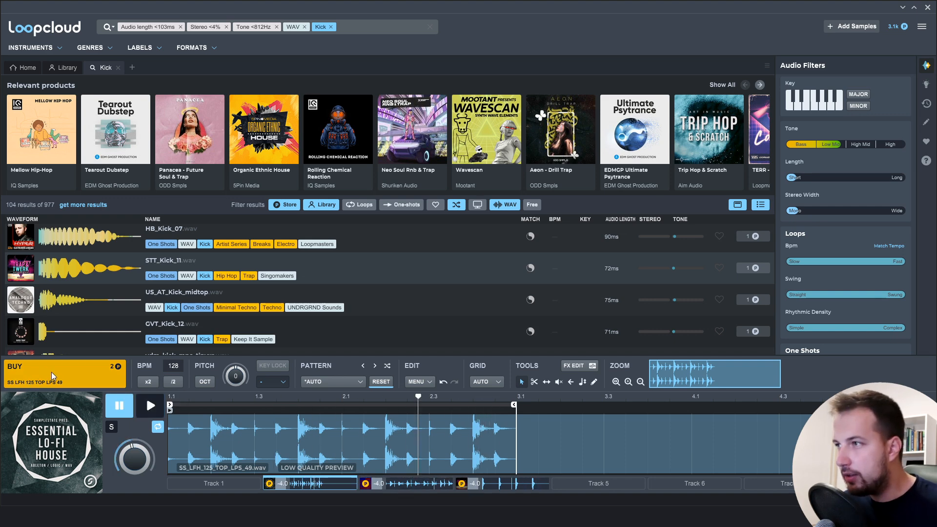
Buy all the sounds loaded on the tracks and set the export preference to Processed Separate Files
left_click(51, 372)
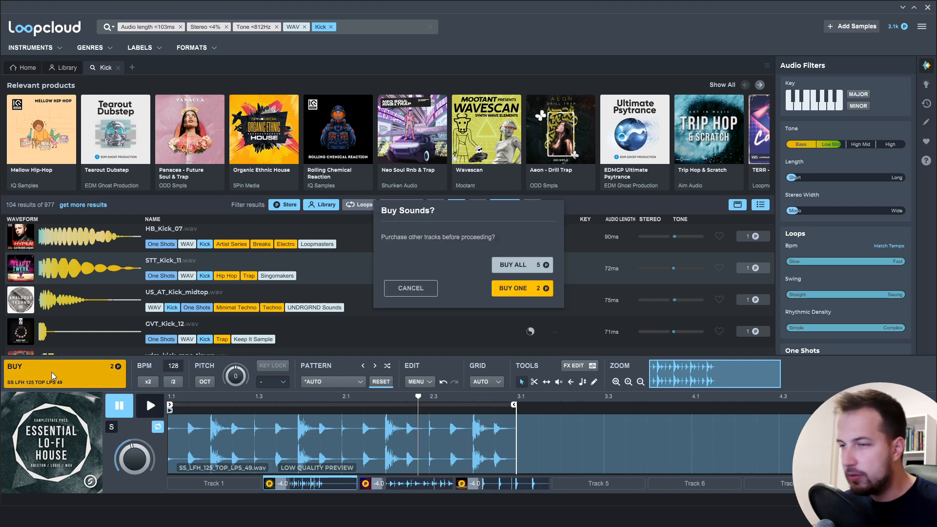
left_click(527, 266)
left_click(418, 266)
left_click(513, 223)
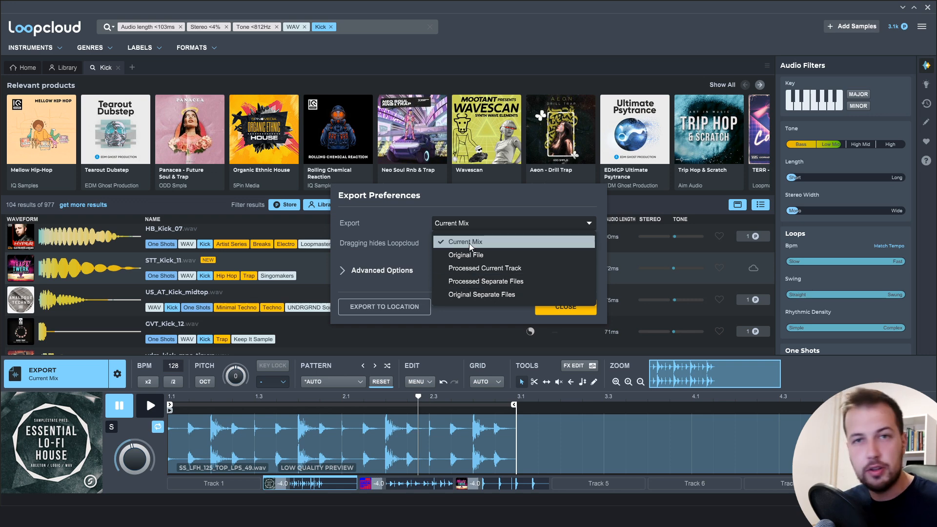
left_click(511, 282)
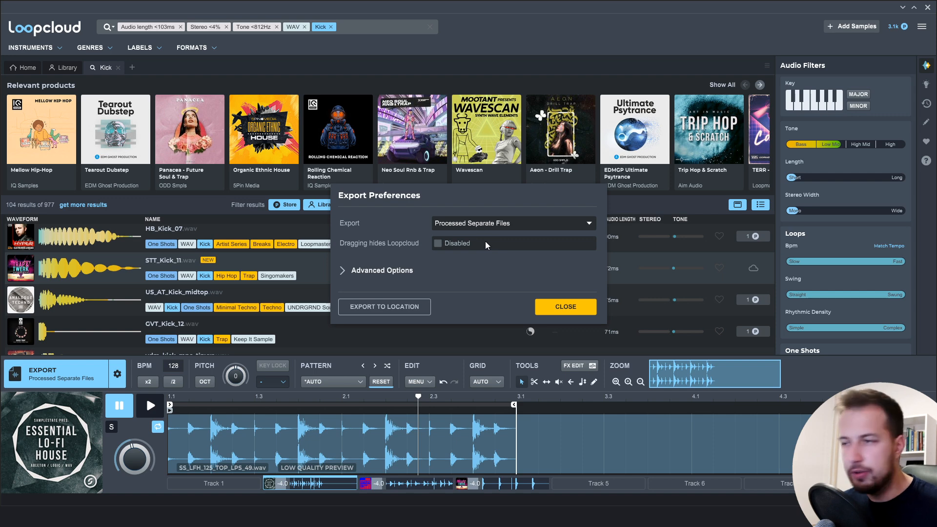
left_click(561, 306)
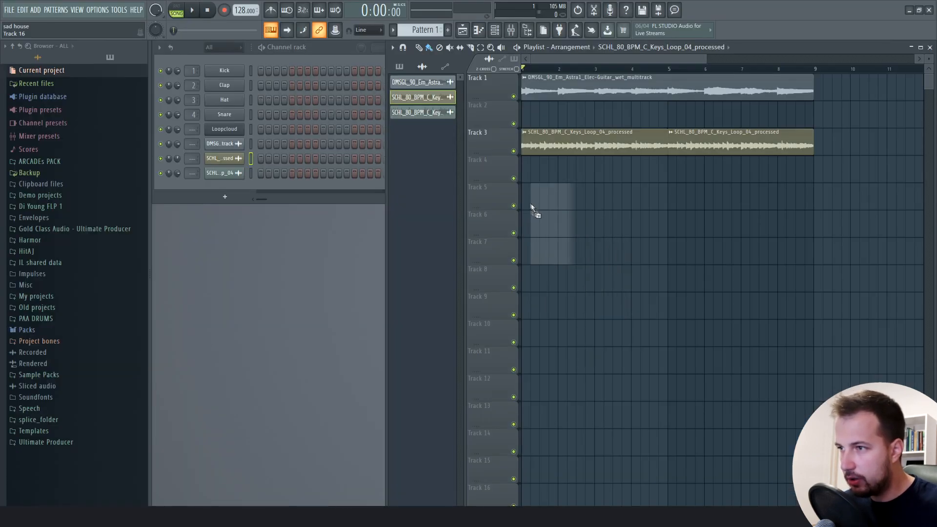
Export the three drum files to FL Studio Playlist Tracks 5 to 7 at bar 1, and duplicate the clips to fill eight bars
left_click_drag(533, 210, 525, 200)
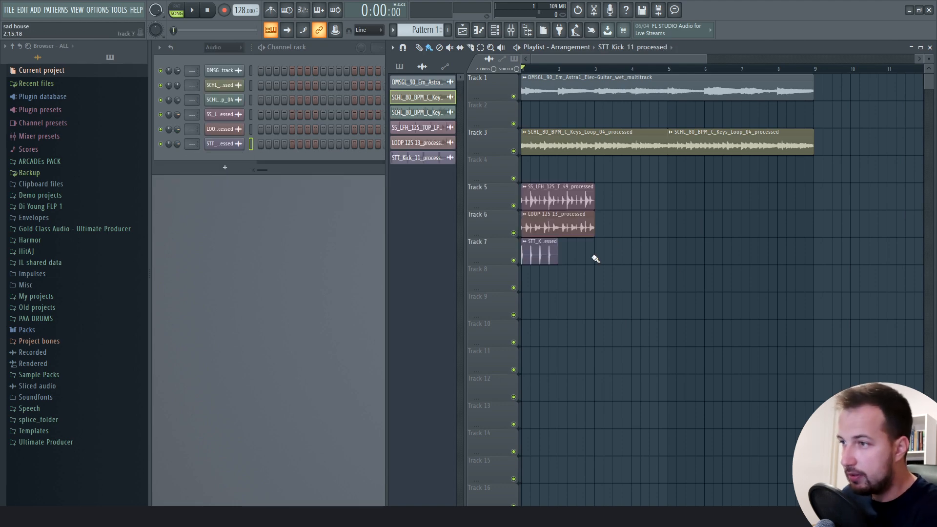
key("ctrl+b")
key("ctrl+b")
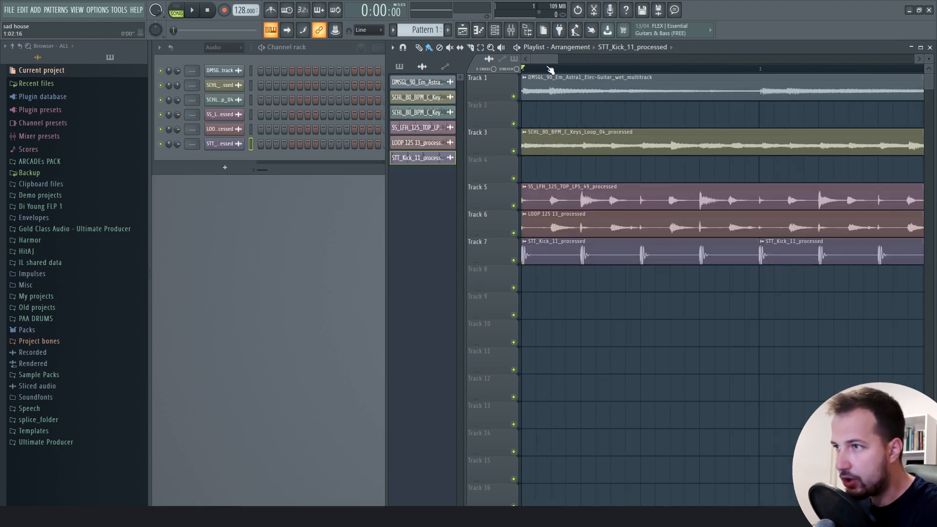
scroll(550, 72, "down", 5)
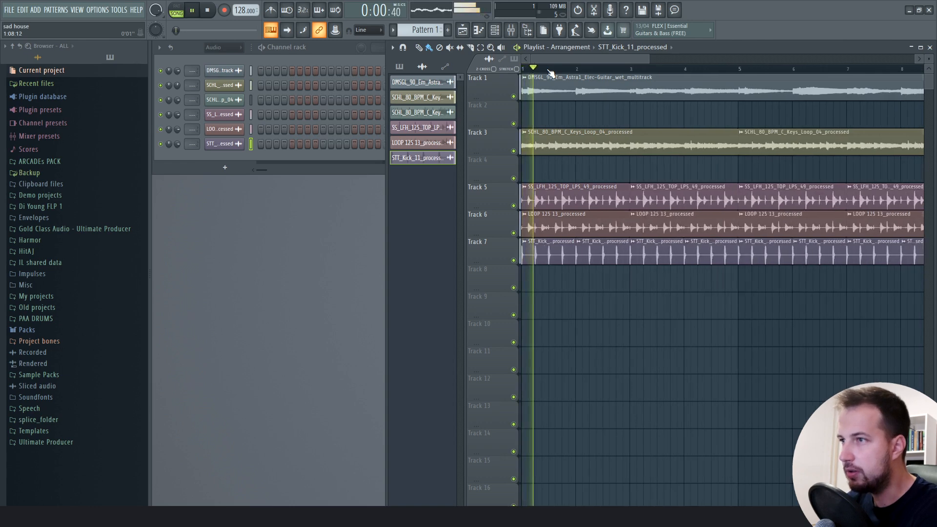
scroll(534, 68, "down", 2)
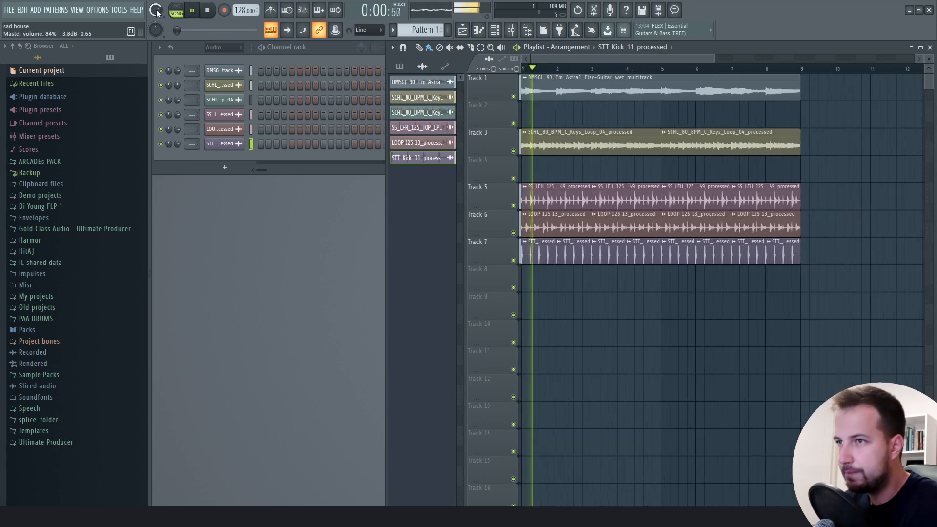
left_click_drag(597, 60, 598, 60)
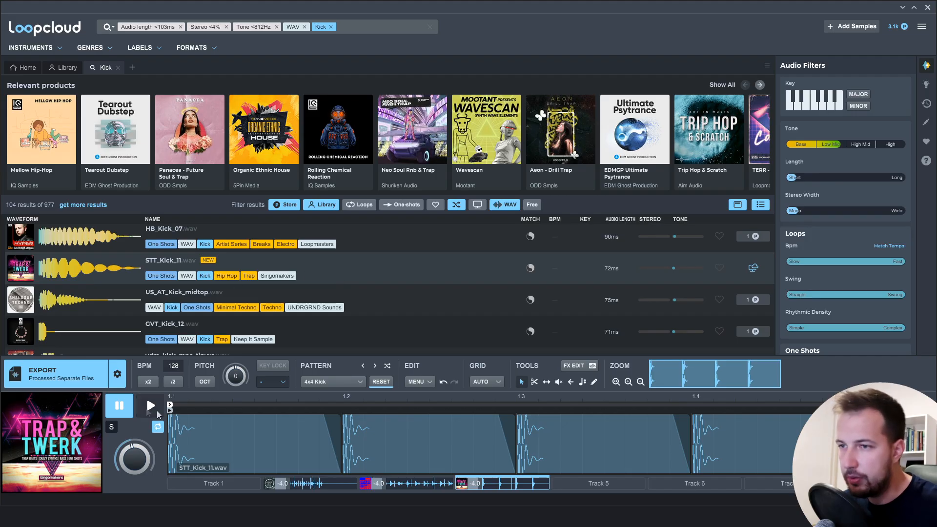
Find sounds similar to STT_Kick_11 in Loopcloud, audition the alternatives, and load STPS_Kick_21 on Track 4
left_click(530, 269)
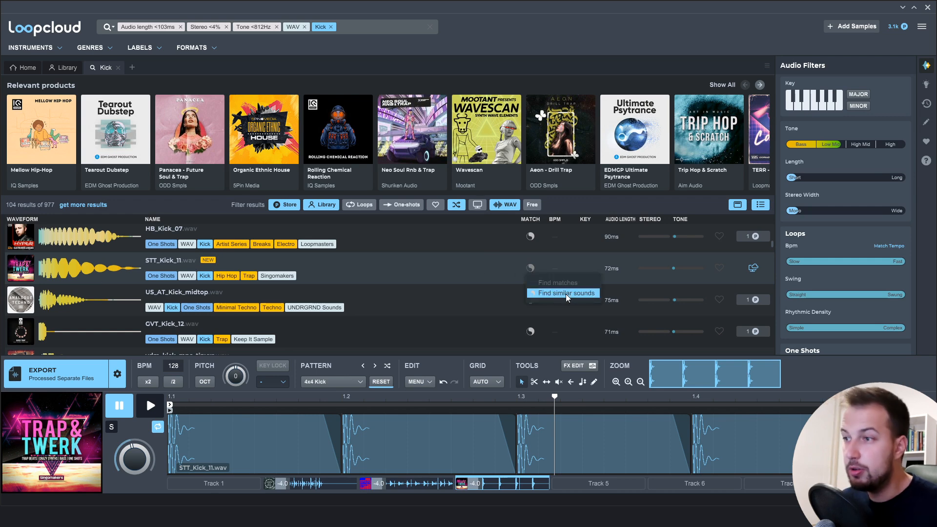
left_click(566, 294)
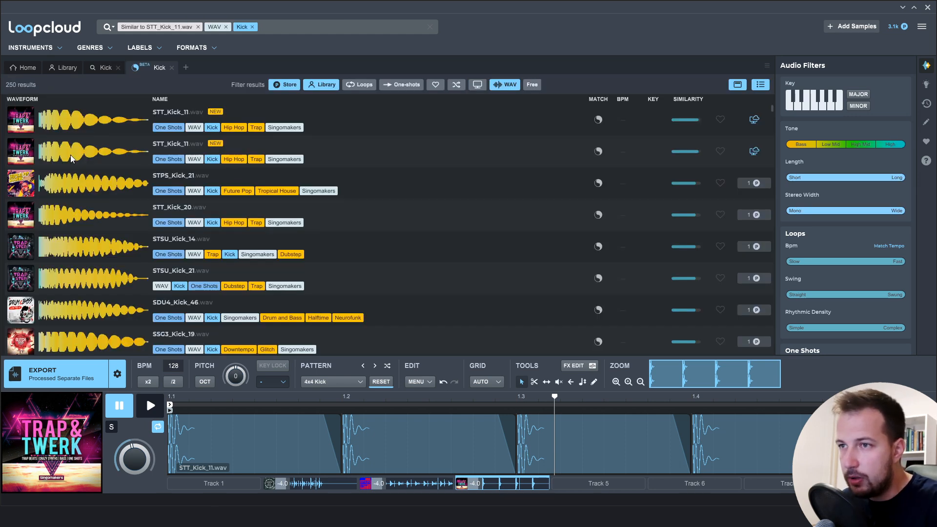
left_click(80, 214)
left_click(78, 245)
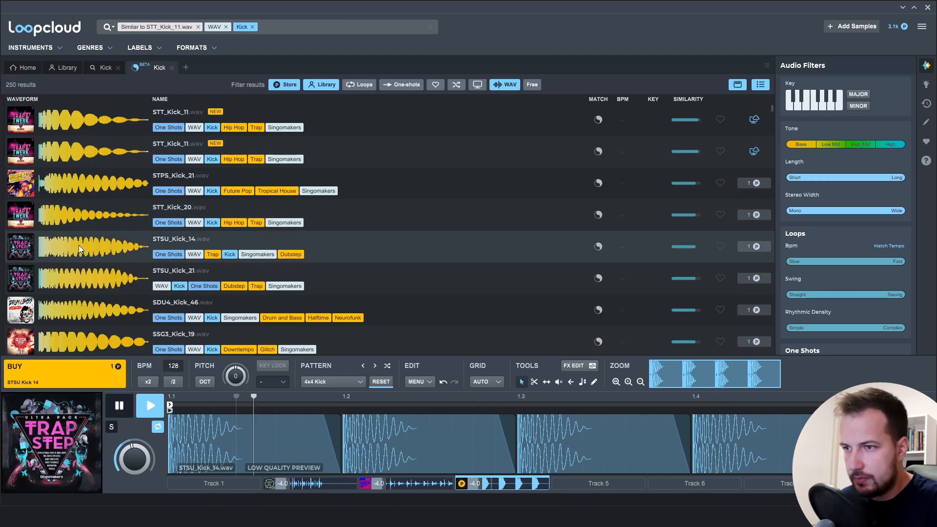
left_click(76, 196)
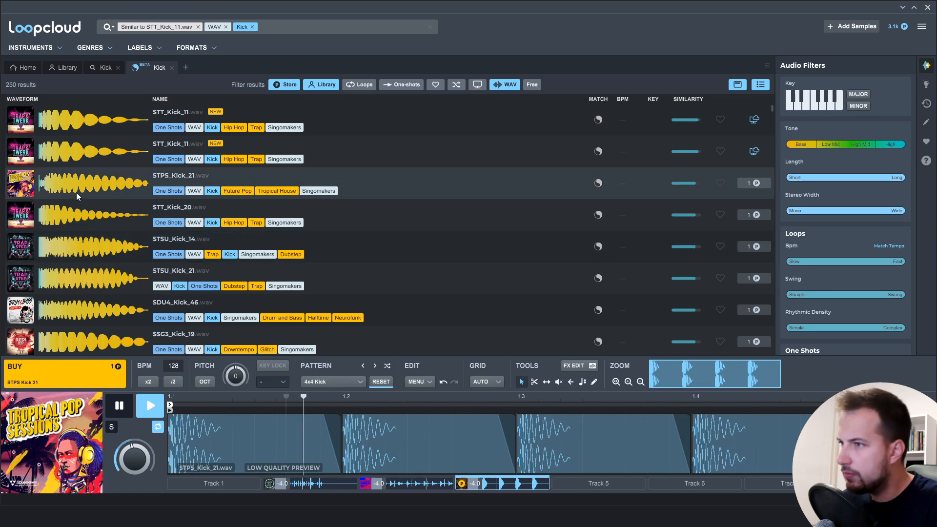
key("space")
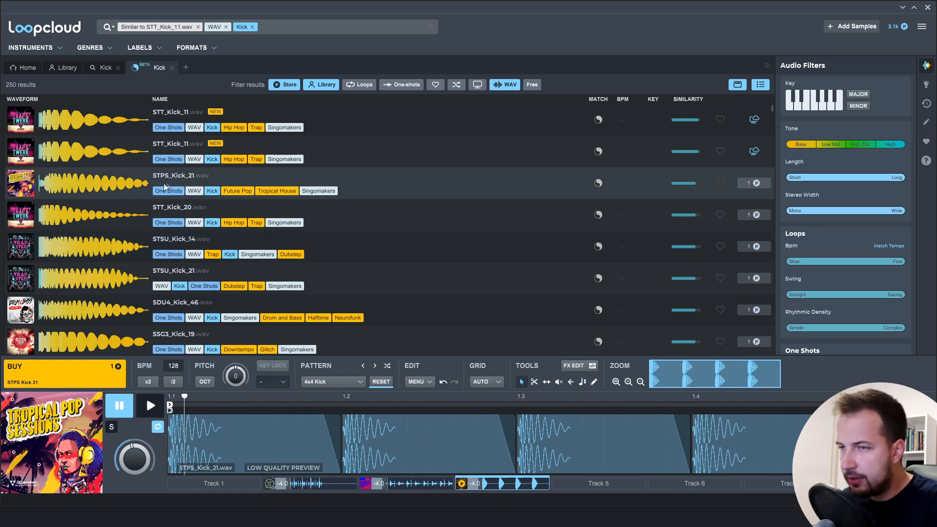
Buy STPS_Kick_21 and export its processed loop to bar 1 of FL Studio's Playlist Track 8, auditioning it in solo
left_click(83, 374)
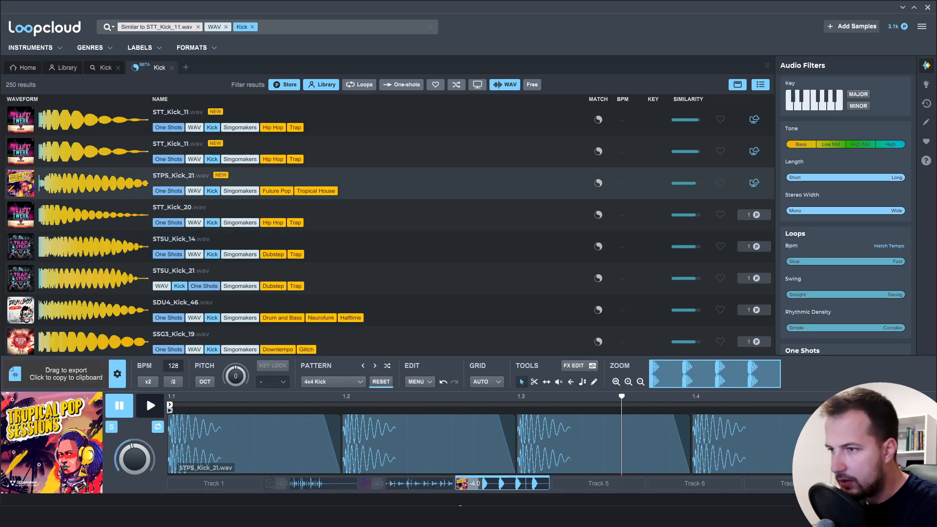
left_click_drag(73, 375, 504, 279)
right_click(514, 287)
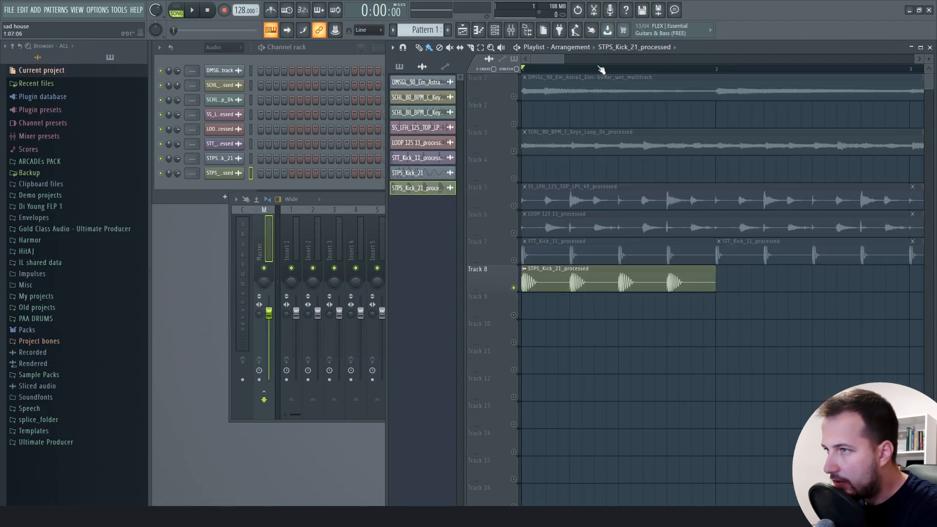
key("space")
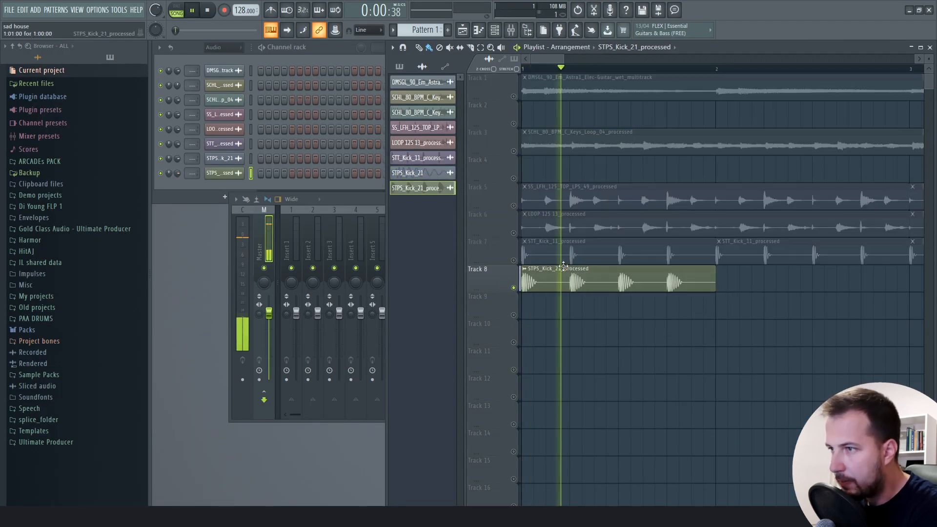
Compare with Track 7's kick in solo and delete its first STT_Kick_11_processed clip, returning the solo to Track 8
right_click(514, 260)
key("space")
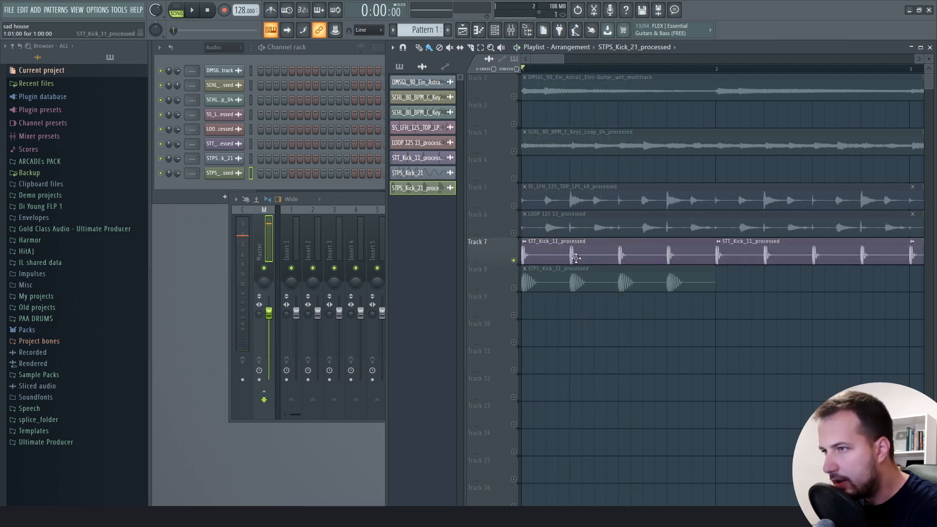
key("space")
right_click(572, 258)
right_click(514, 288)
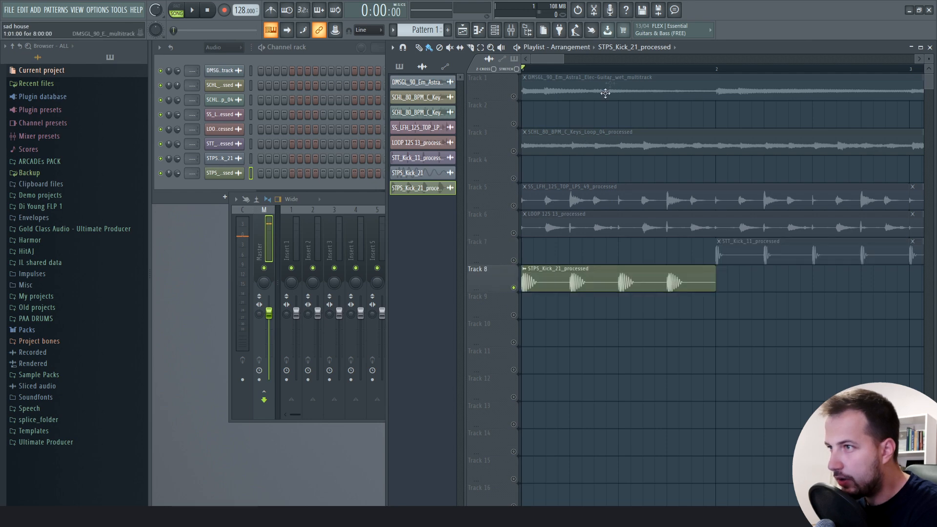
Repeat the STPS_Kick_21_processed clip on Track 8 to fill eight bars
scroll(616, 70, "down", 5)
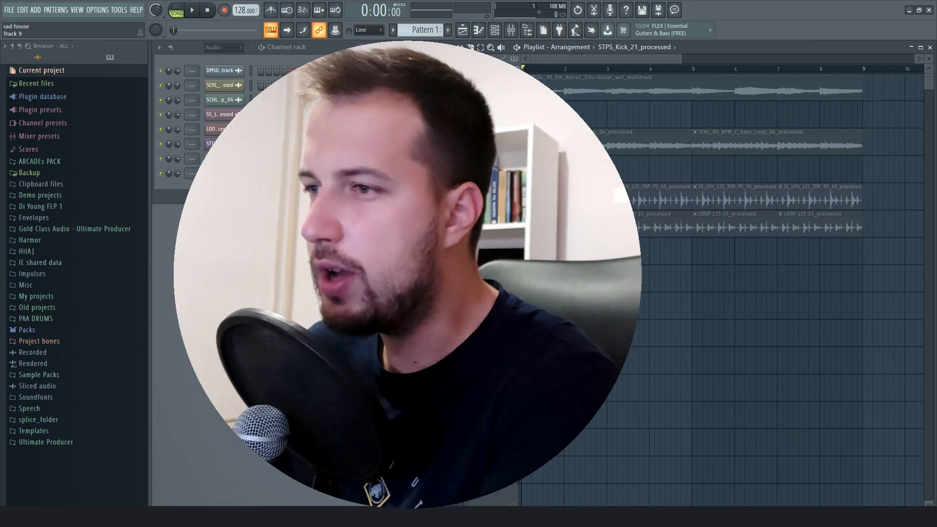
right_click(514, 315)
key("ctrl+b")
key("ctrl+b")
key("ctrl+b")
left_click_drag(713, 276, 530, 280)
key("ctrl+b")
Move the drum and kick clips on Tracks 5, 6 and 8 so they start at bar 9
left_click(748, 115, "ctrl")
left_click_drag(885, 156, 527, 343)
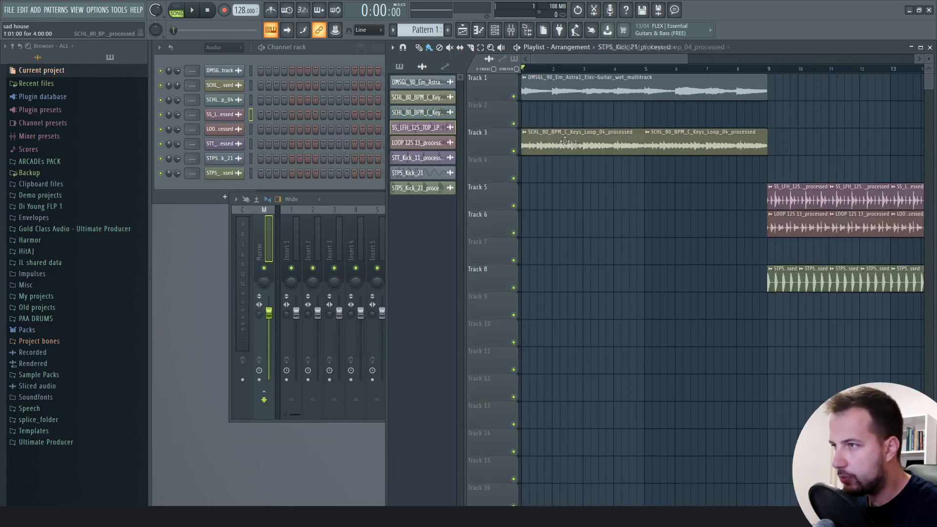
left_click_drag(565, 142, 814, 154)
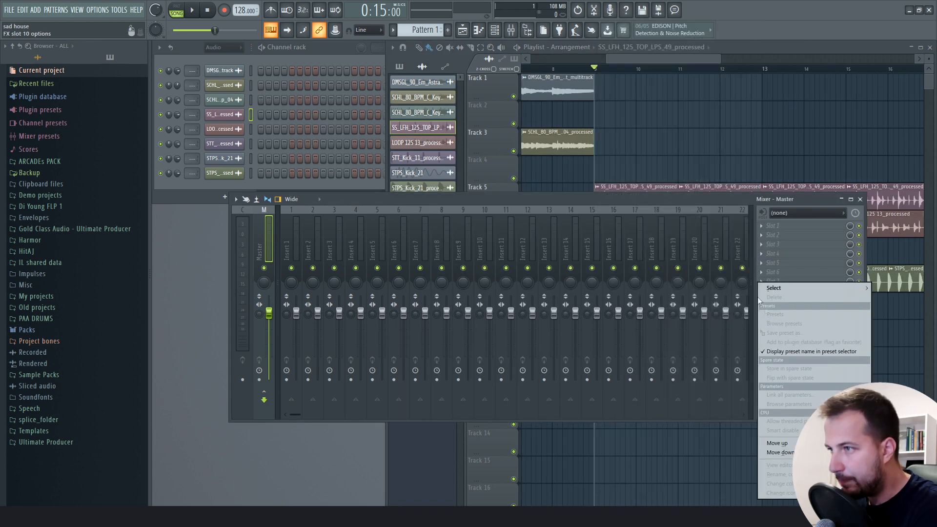
Load Wave Candy in the Master's slot 10 with the Peak meter preset, and place its meter beneath the channel rack
mouse_move(801, 289)
left_click(709, 246)
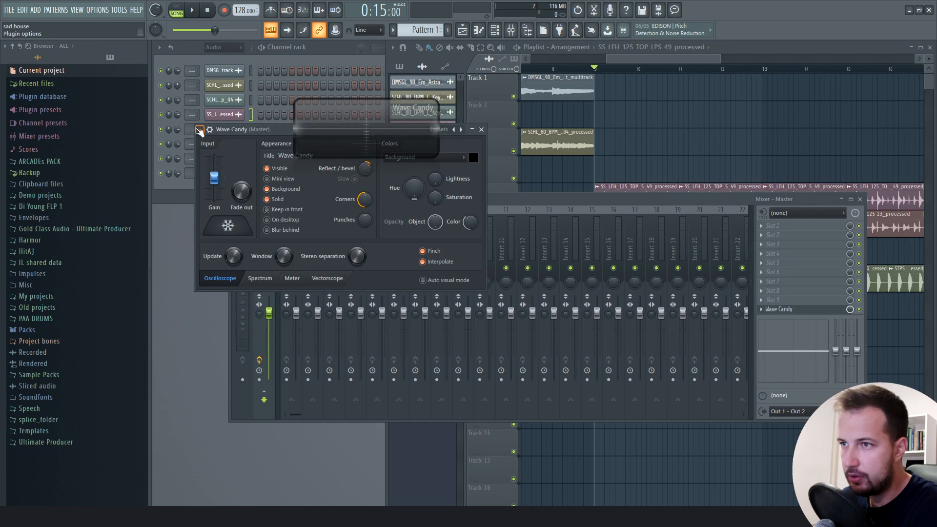
left_click(200, 129)
mouse_move(229, 168)
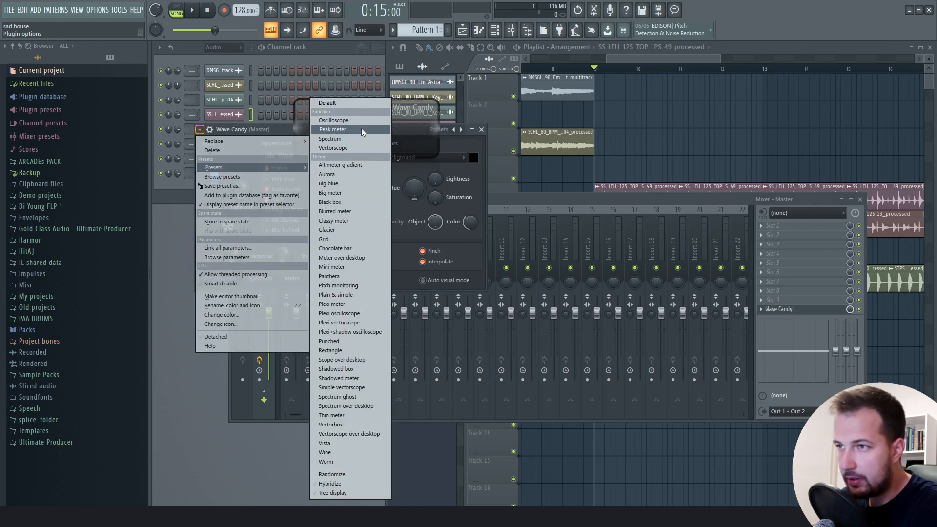
left_click(361, 128)
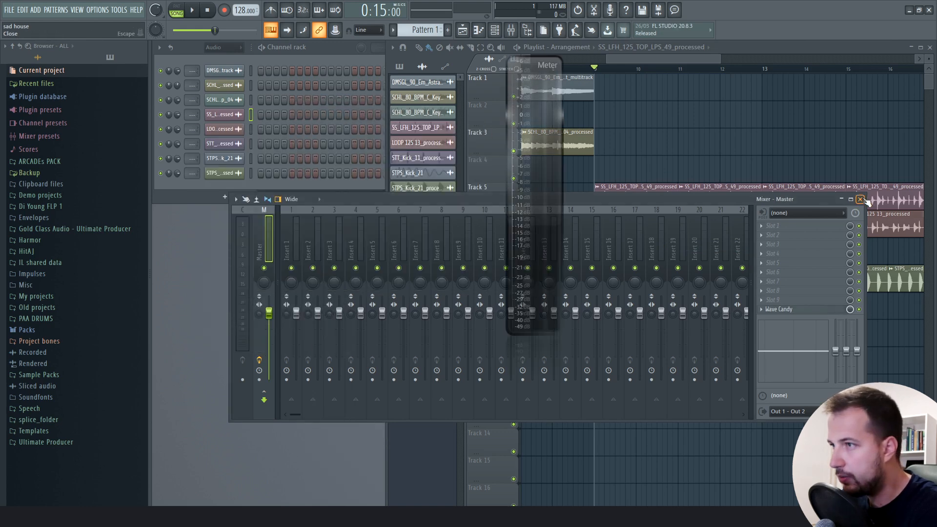
left_click(860, 200)
left_click_drag(551, 136, 270, 295)
Play the STPS_Kick_21_processed loop in solo, lower its channel volume to 60%, and restore all tracks to playback
key("space")
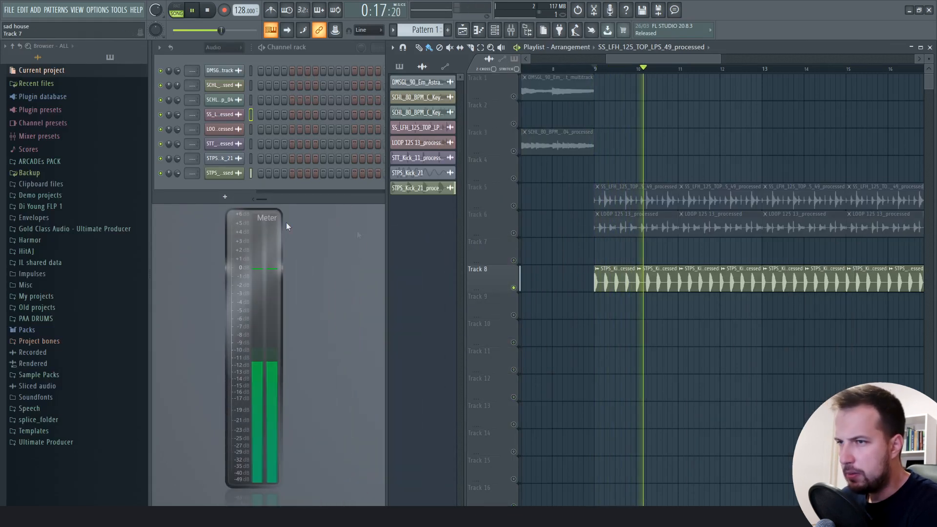
left_click_drag(178, 173, 179, 186)
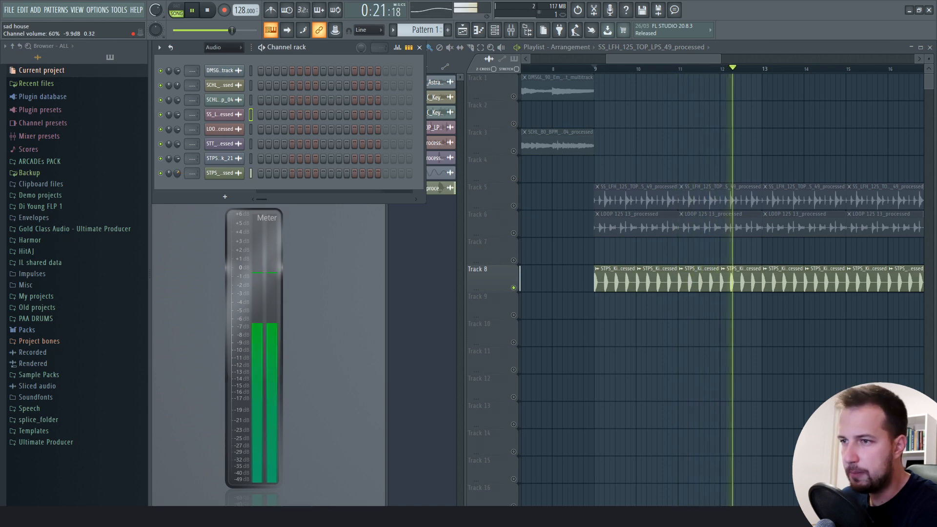
key("space")
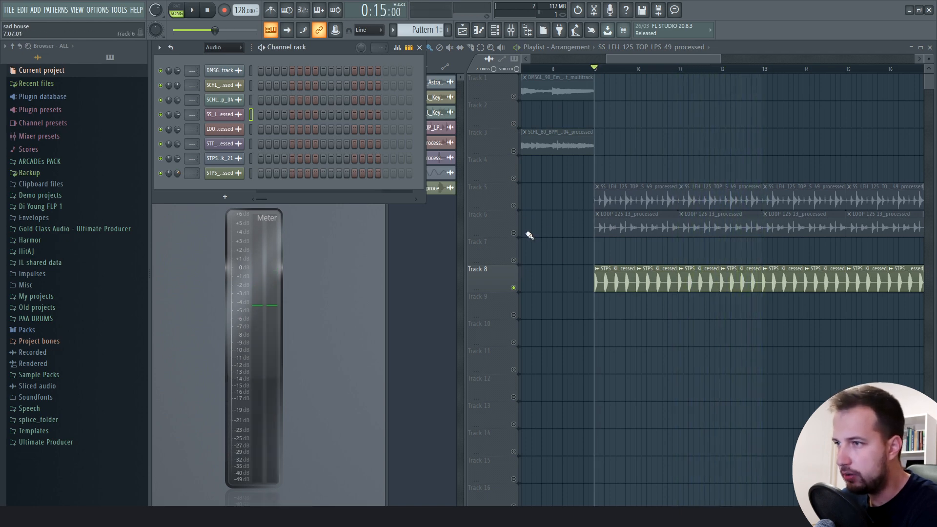
right_click(514, 233)
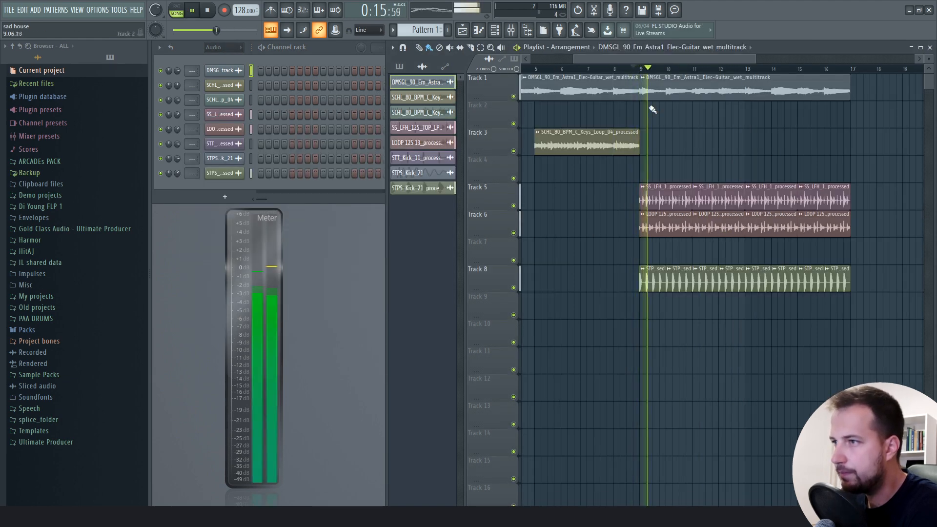
key("space")
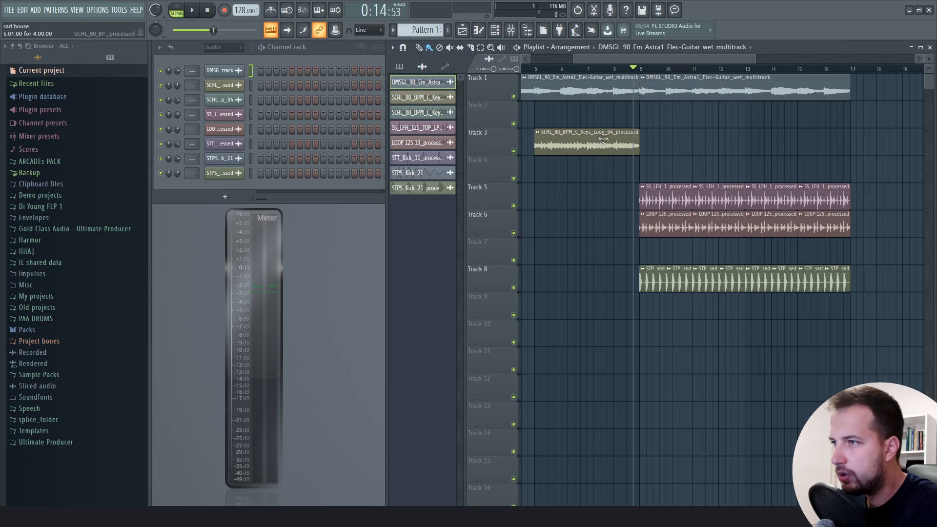
right_click(603, 139)
left_click(609, 68)
scroll(621, 72, "up", 2)
key("ctrl+z")
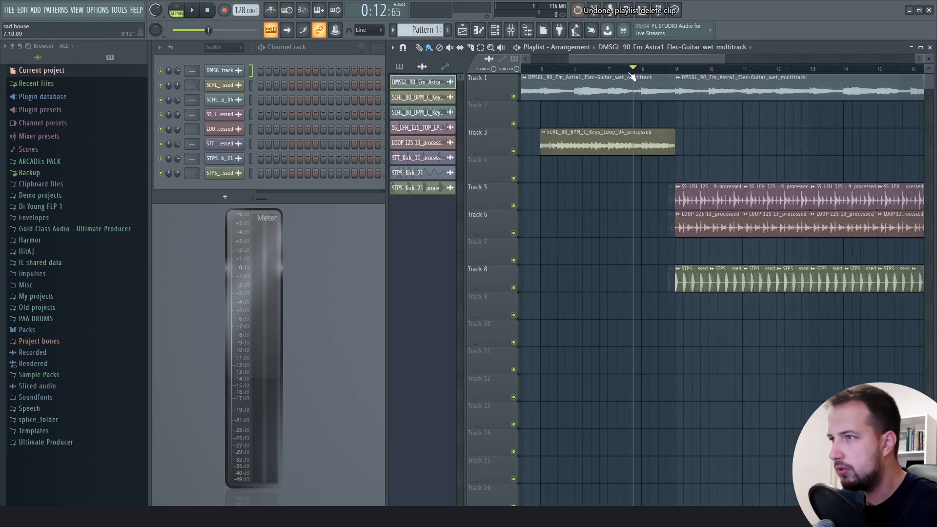
Move the Track 3 keys loop to start at bar 17 and play the arrangement
scroll(633, 77, "down", 2)
left_click_drag(601, 142, 796, 141)
key("space")
left_click_drag(759, 81, 634, 291)
left_click(791, 230, "ctrl")
Compare the two top loops during playback, keeping SS_LFH_125 on Track 5 from bar 9 and deleting Track 6's clips before bar 17
right_click(640, 197)
right_click(676, 198)
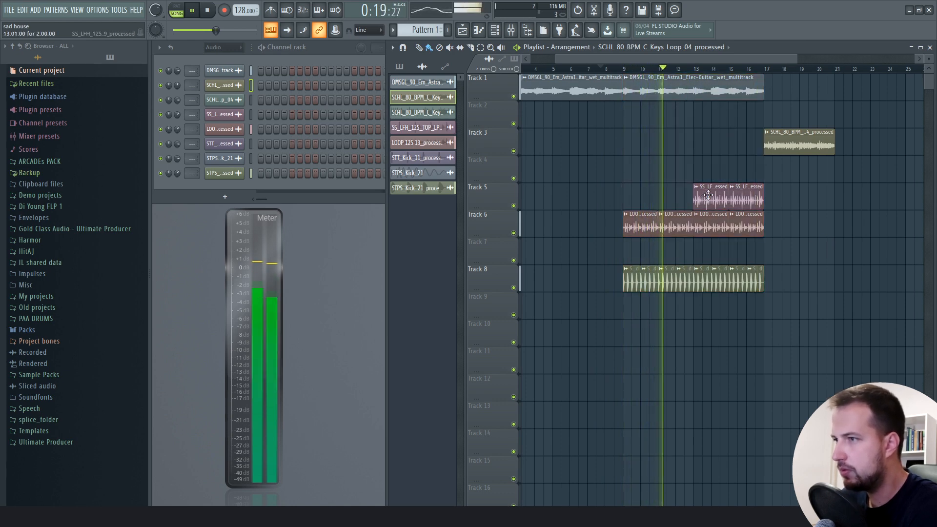
left_click(673, 198)
right_click(675, 222)
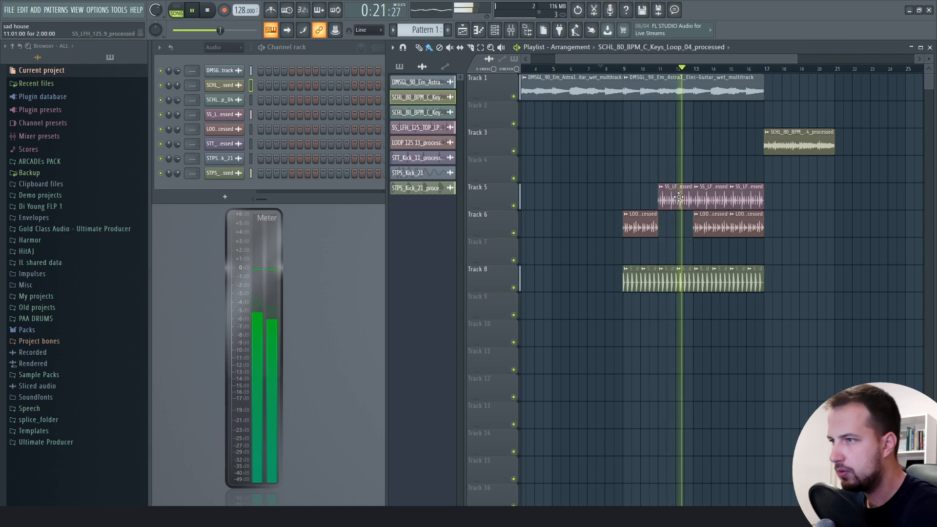
left_click(634, 197)
right_click(644, 224)
key("space")
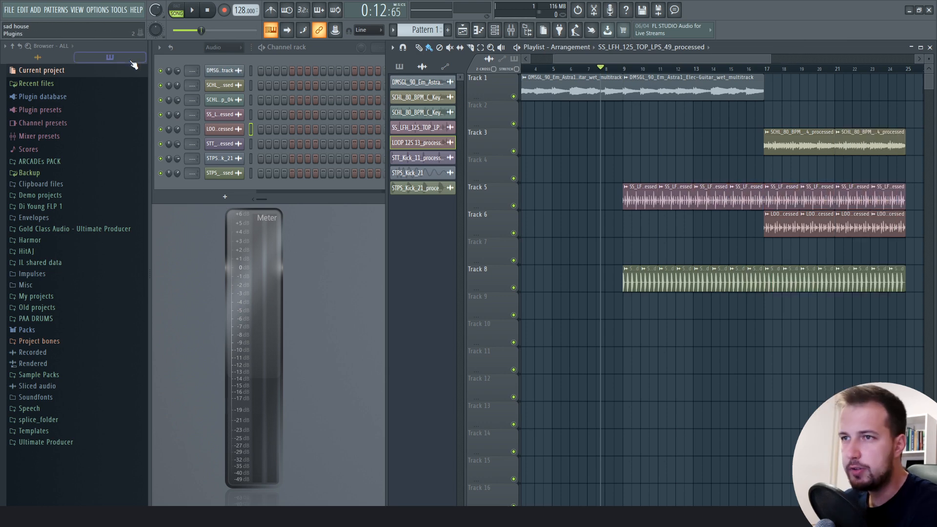
Add Nexus from the installed VST generators as a new channel
left_click(131, 59)
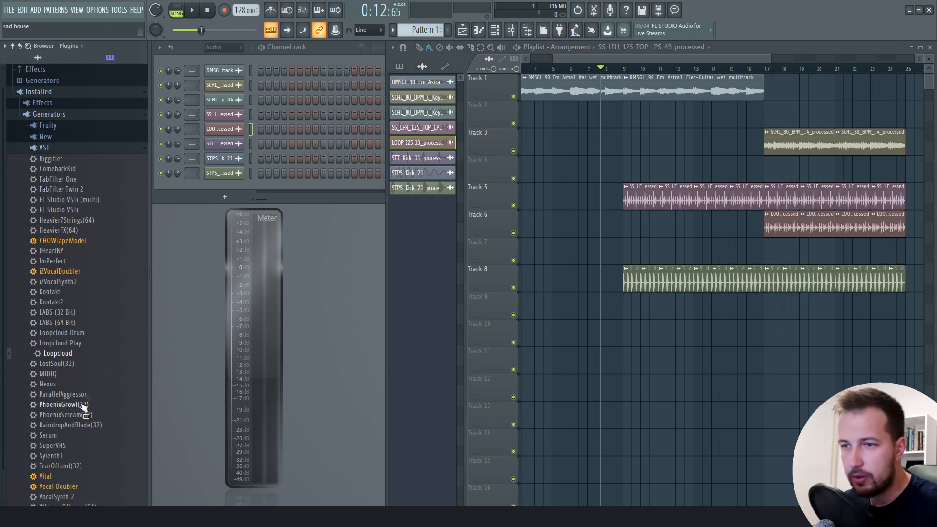
left_click_drag(225, 189, 225, 191)
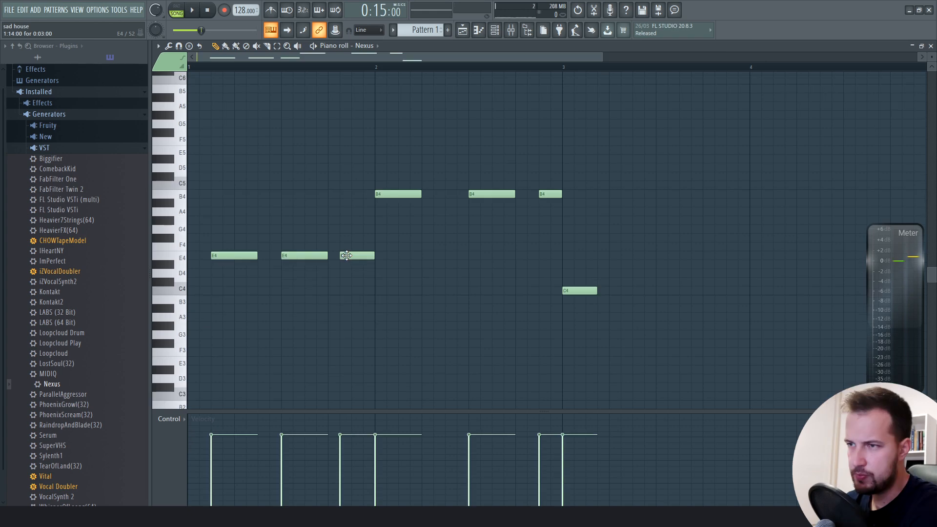
Rework the Nexus E4 notes in bar 1 during playback: delete the third, shift the second earlier and add another E4 after it
right_click(347, 255)
key("space")
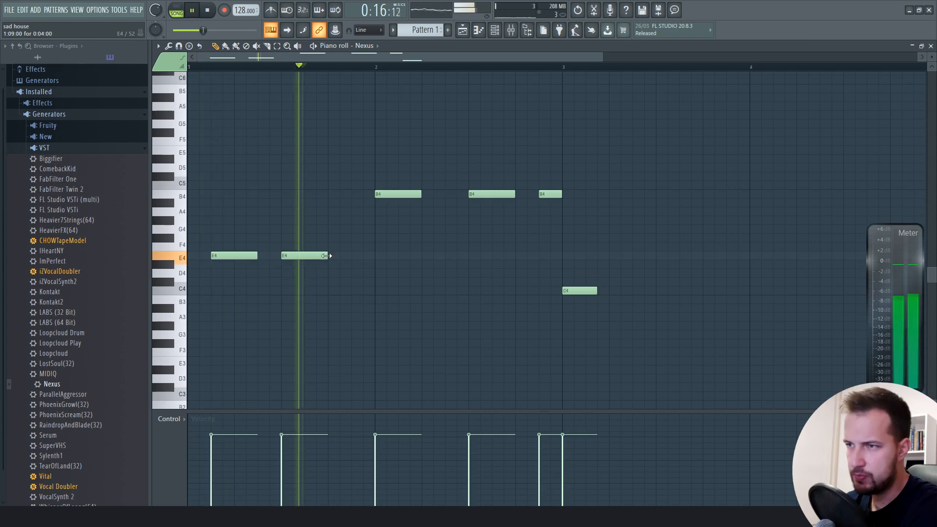
left_click_drag(309, 255, 297, 255)
left_click(322, 257)
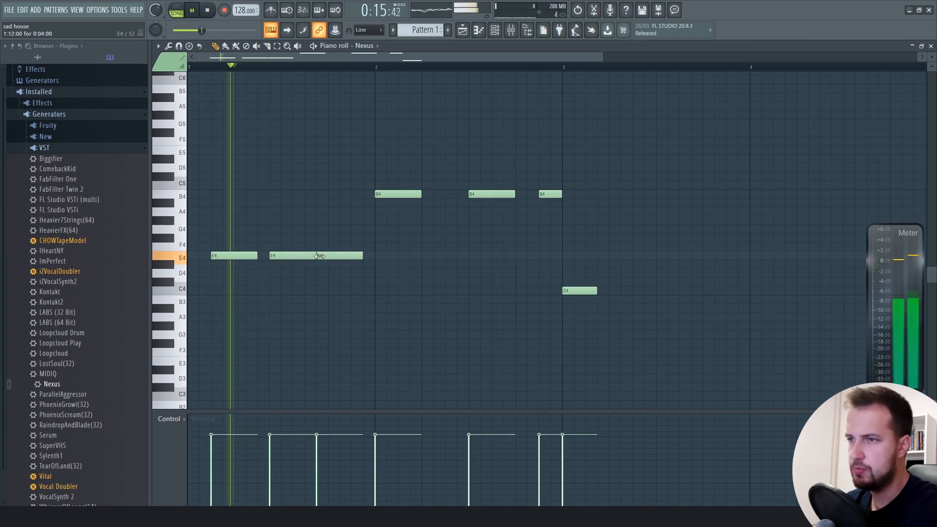
mouse_move(343, 256)
left_mouse_down()
mouse_move(355, 255)
mouse_move(325, 255)
left_mouse_up()
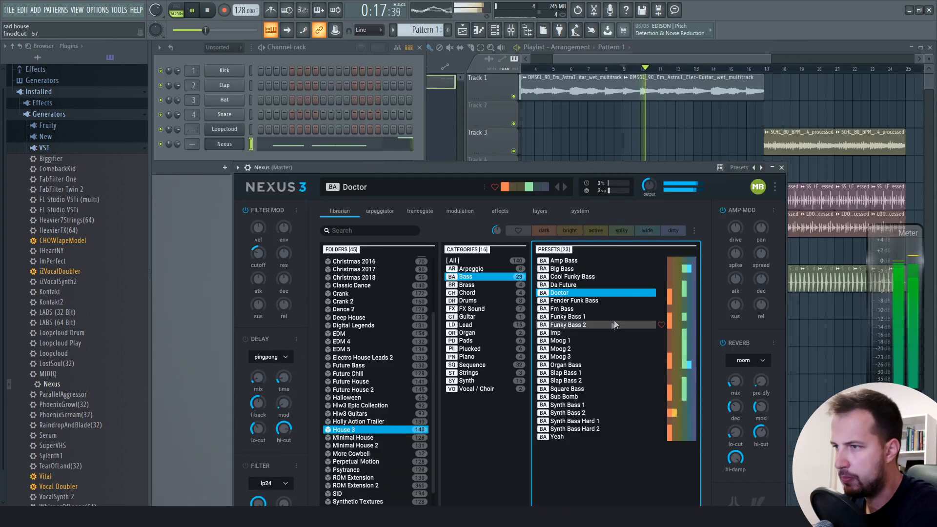
Choose the Fm Bass preset from Nexus's House 3 bass category, and open Track 9's Pattern 1 in the piano roll
left_click(596, 309)
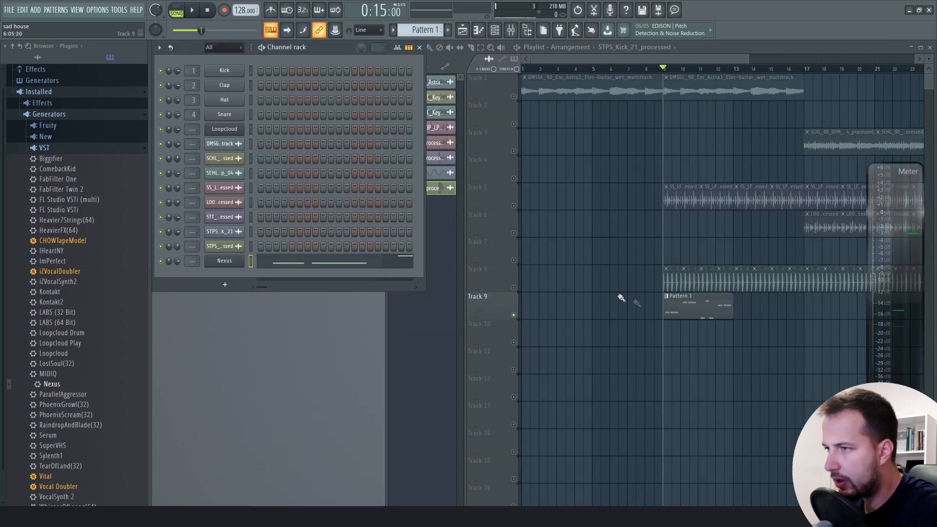
double_click(686, 311)
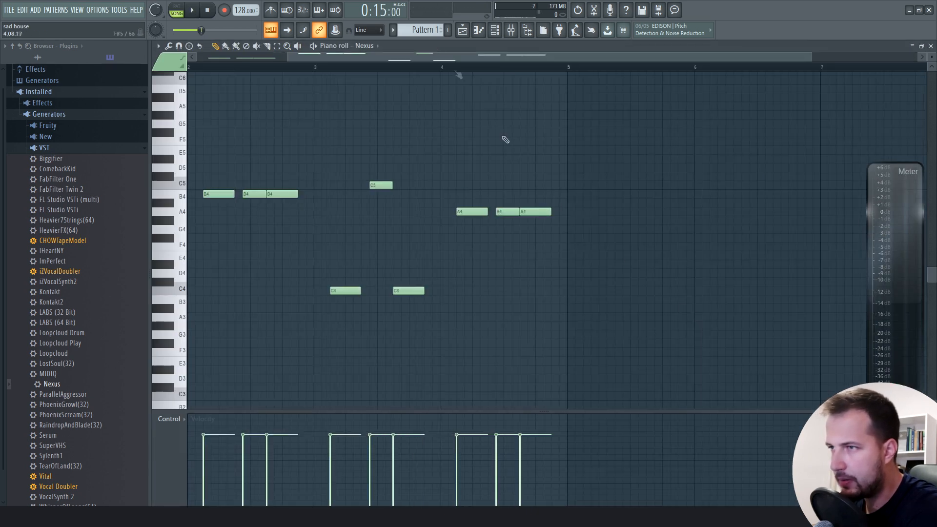
left_click_drag(440, 62, 292, 63)
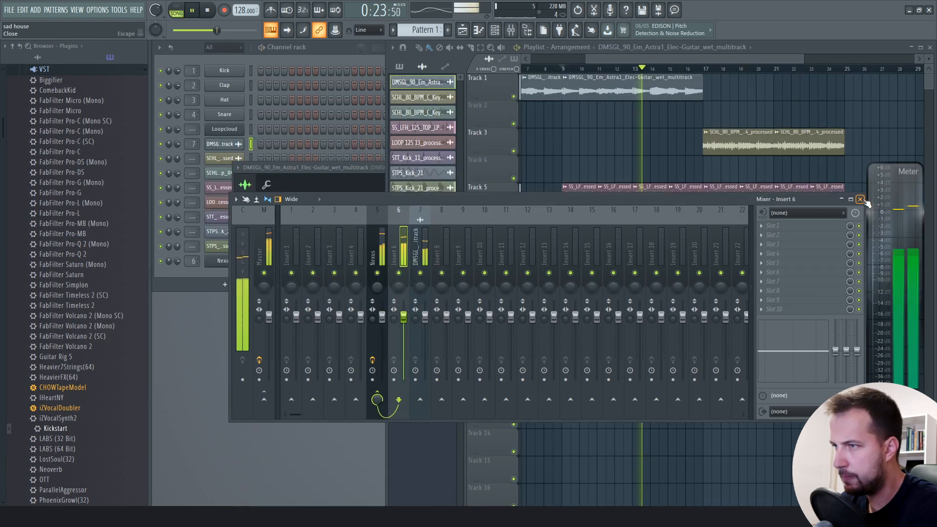
Close the mixer and the guitar's channel settings, stop playback, and toggle the solo on Track 5
left_click(861, 199)
left_click(503, 167)
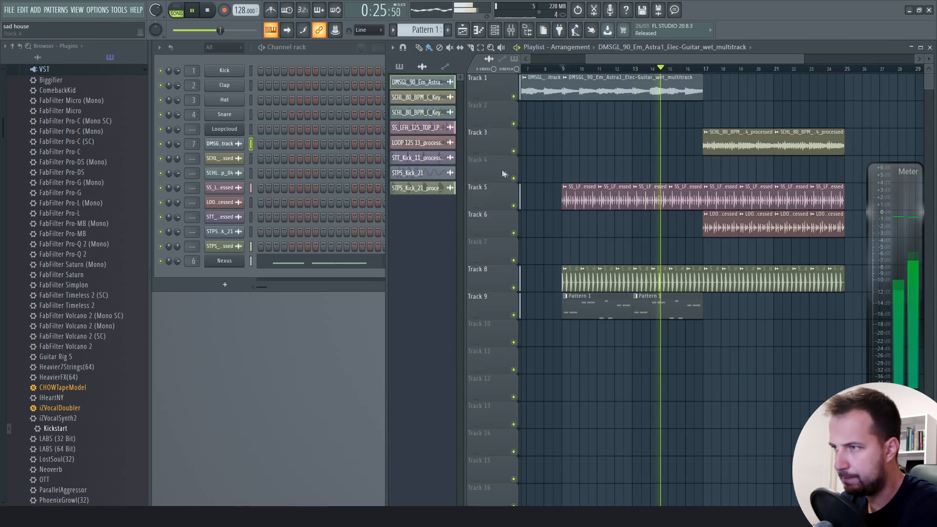
key("space")
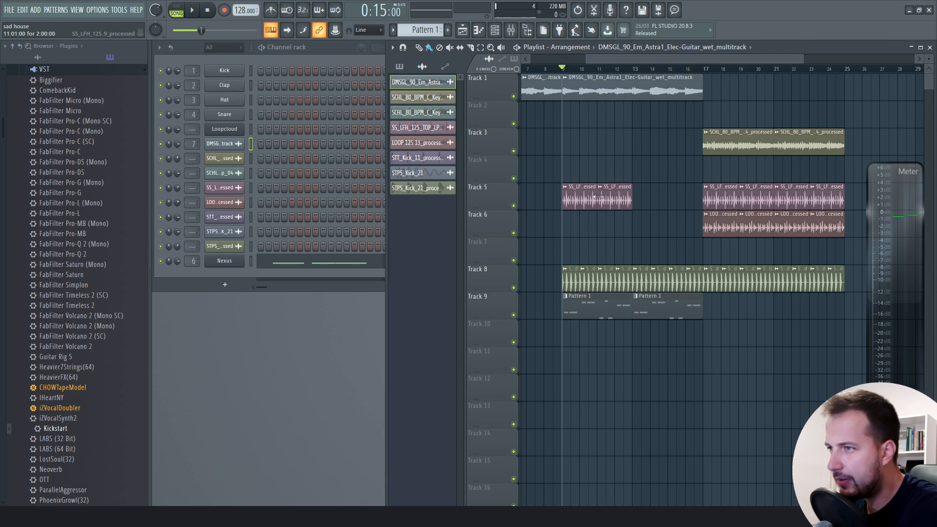
left_click(514, 205, "ctrl")
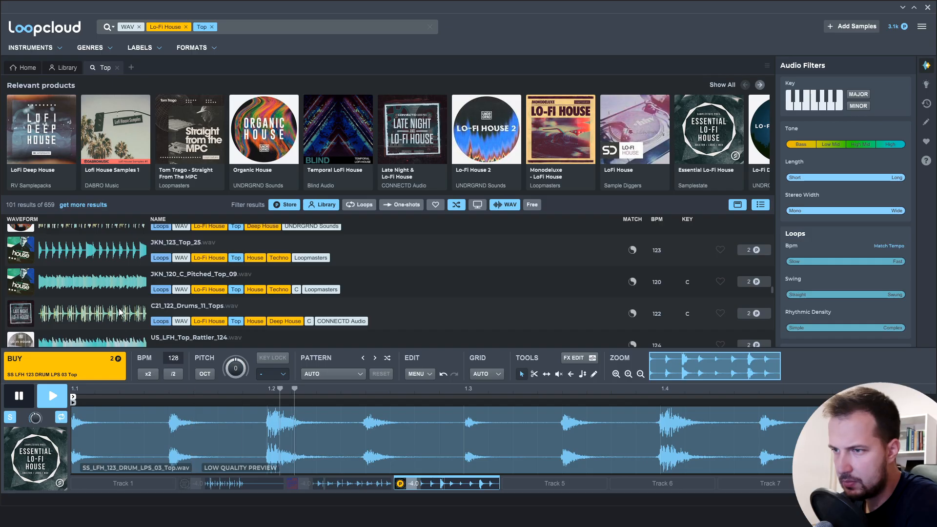
Buy SS_LFH_123_DRUM_LPS_03_Top in Loopcloud and repeat its loop on FL Studio's Track 10 from bar 9 to bar 17
left_click(69, 362)
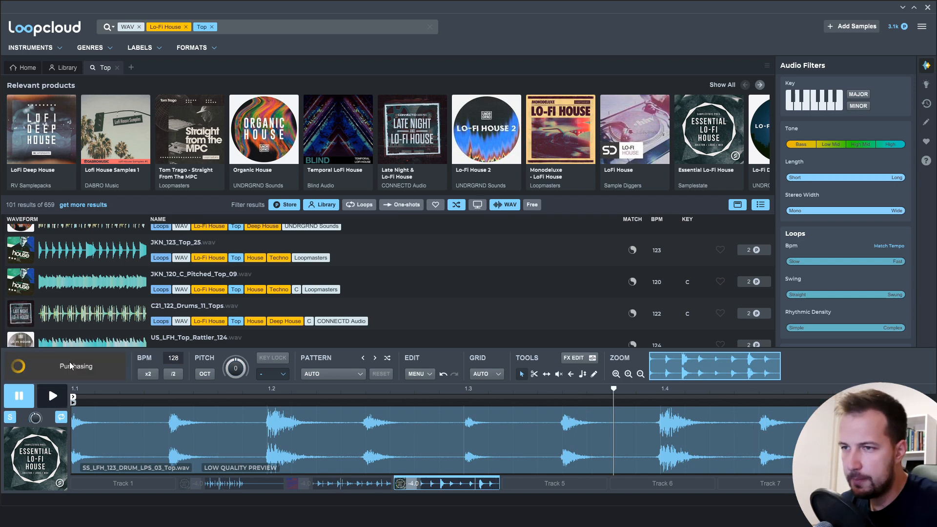
key("ctrl+b")
key("ctrl+b")
key("ctrl+b")
key("ctrl+b")
key("ctrl+b")
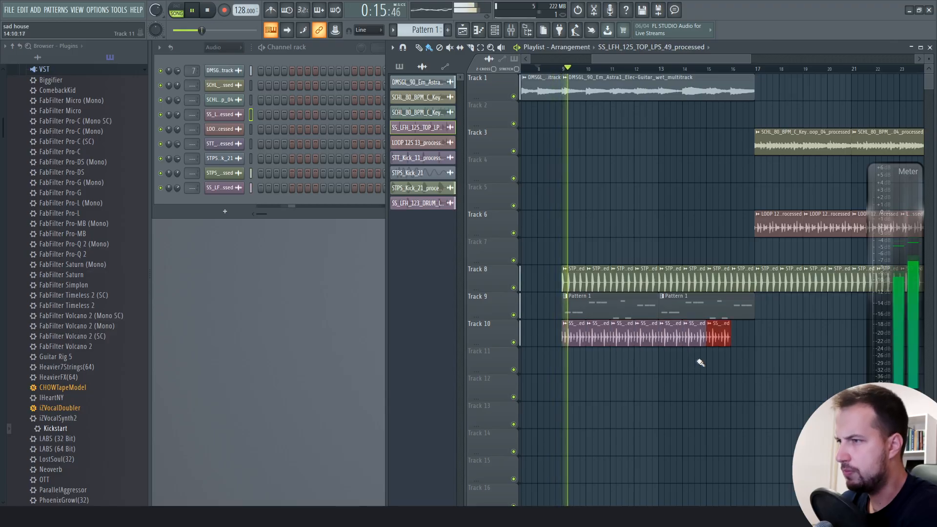
right_click(697, 361)
Lower the Track 10 drum loop's channel volume to 53%, close its settings and stop playback
double_click(694, 338)
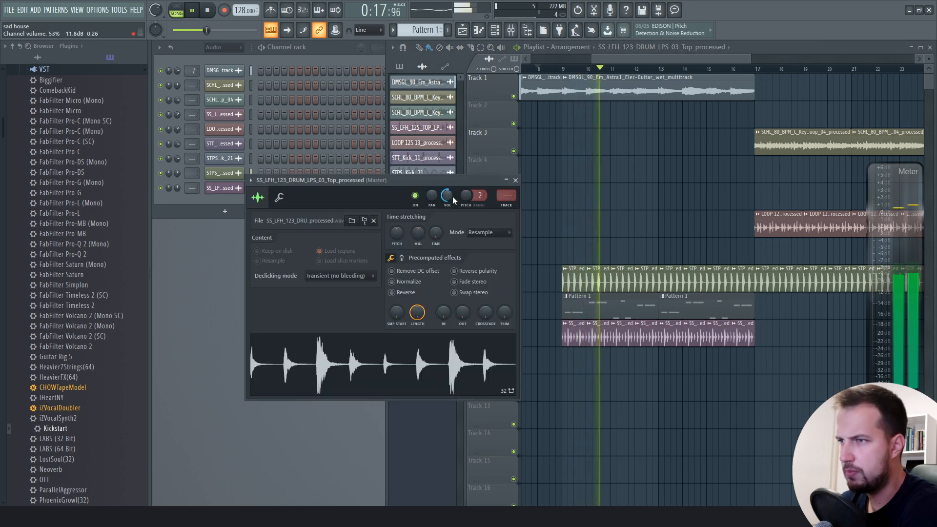
left_click(515, 181)
key("space")
Route the STPS_Kick_21_processed channel to mixer track 8 and load Fruity Parametric EQ 2 in slot 1
double_click(593, 282)
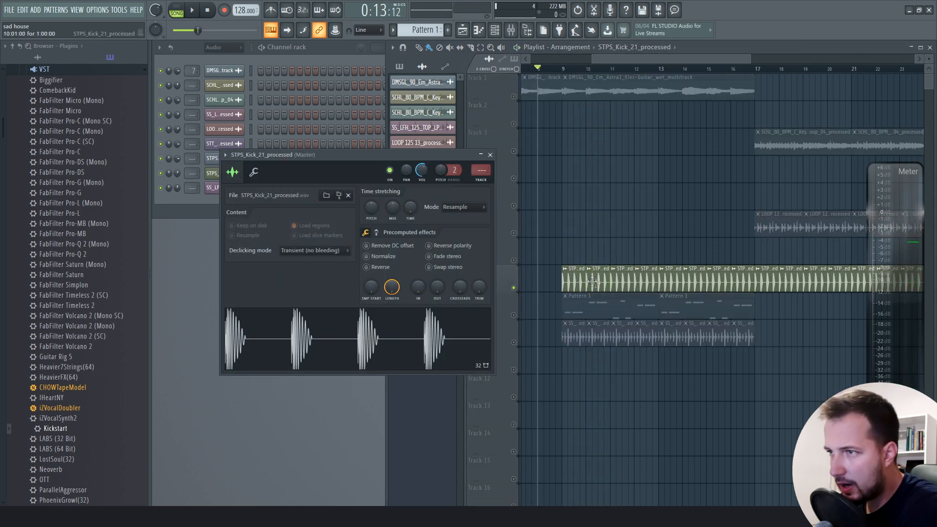
double_click(473, 174)
left_click(759, 227)
left_click(663, 358)
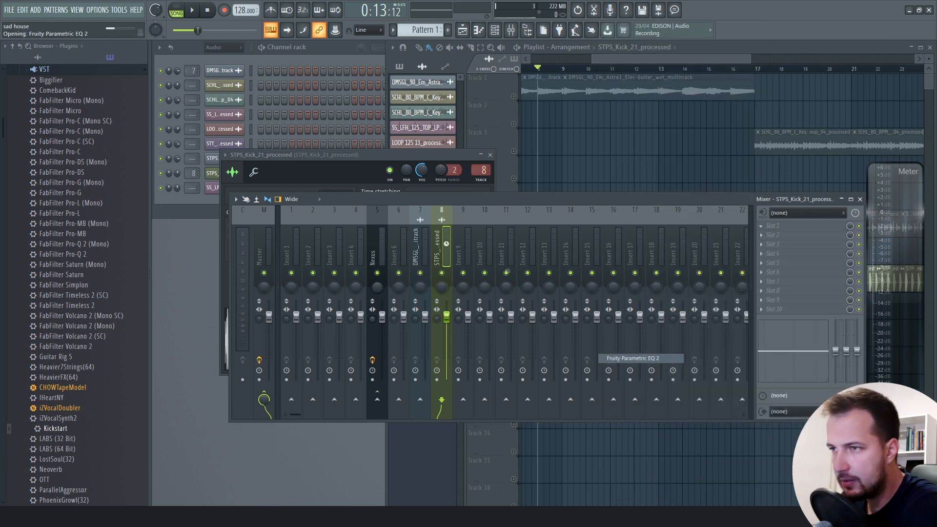
Set the kick EQ's band 7 to low pass with a Steep 8 order, and play the kick in solo
right_click(390, 199)
mouse_move(406, 224)
left_click(458, 233)
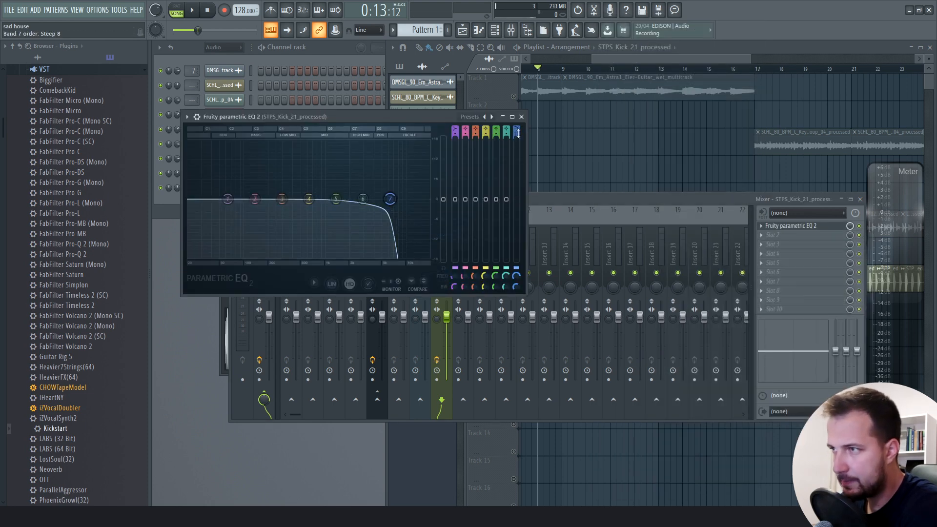
left_click(723, 53)
key("space")
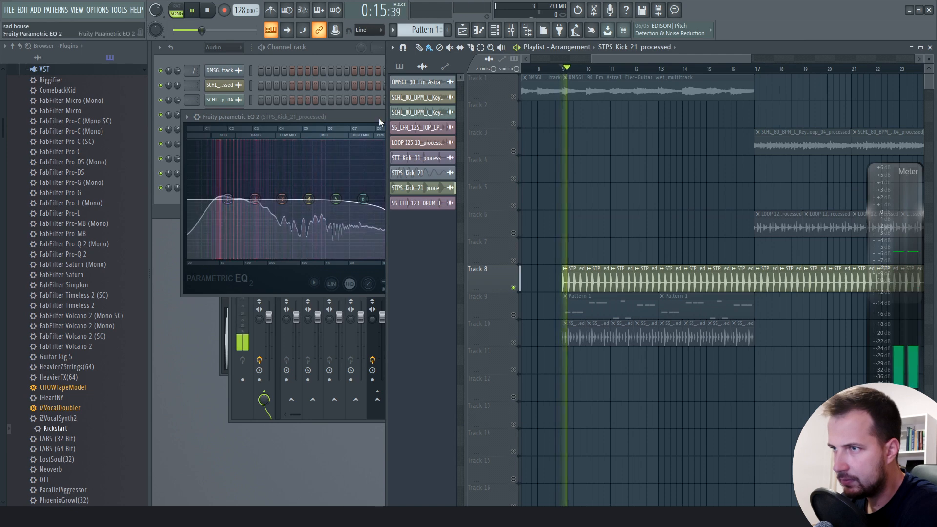
Boost the kick EQ's band 4 by about 1.9 dB at 611 Hz, and play the full mix with the solo off
left_click(367, 115)
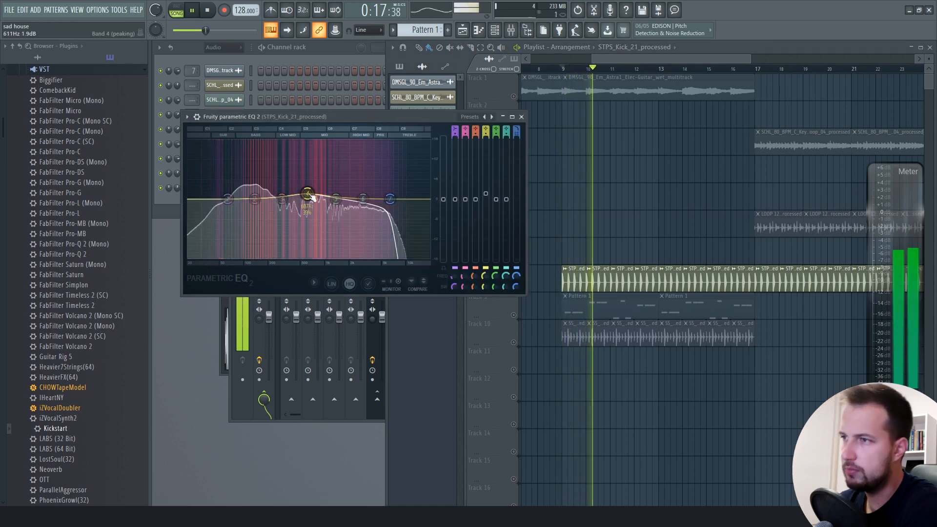
key("space")
left_click(521, 116)
left_click(517, 294)
key("space")
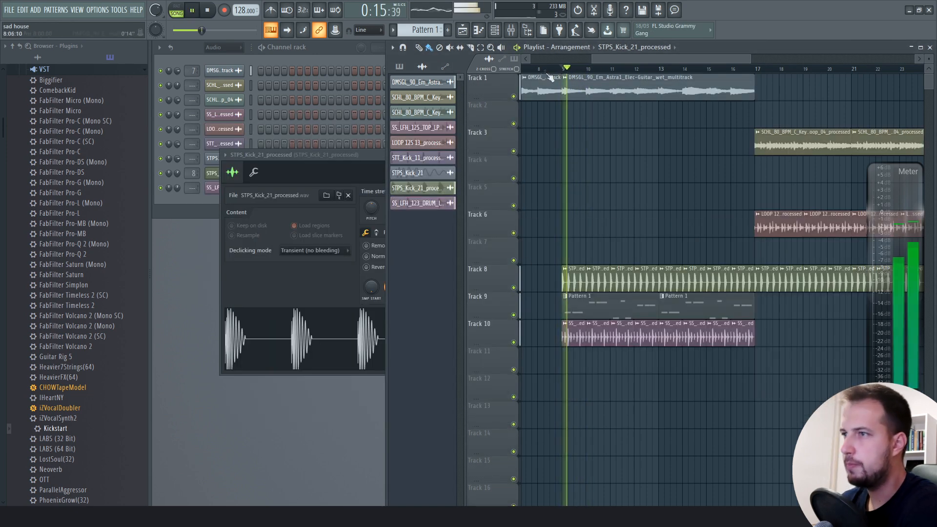
Close the kick's channel settings and open the channel settings of the drum loop on Track 10
left_click(467, 155)
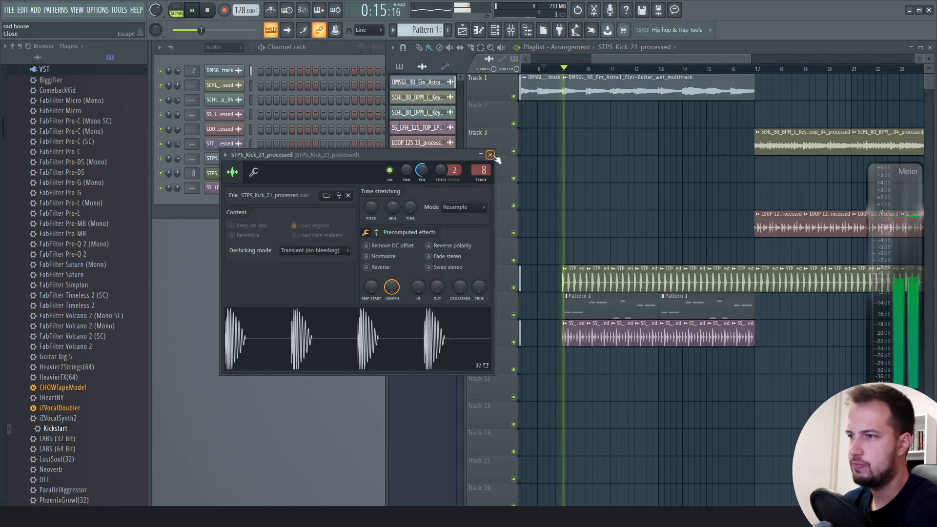
left_click(491, 154)
double_click(582, 334)
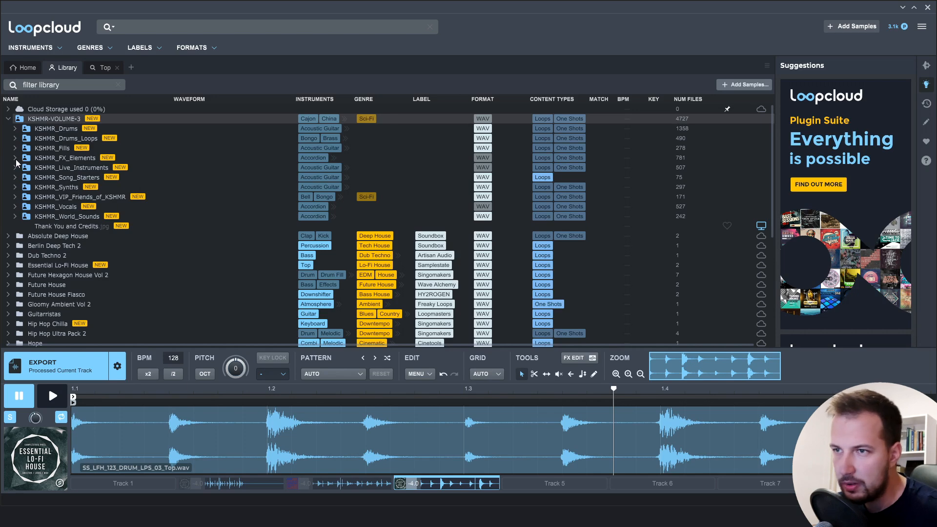
Place KSHMR exhaust and breath effects from Loopcloud's KSHMR_FX_Elements folder on Tracks 11 and 12, with the breath channel's volume at 29%
left_click(15, 158)
left_click(22, 275)
left_click(29, 285)
scroll(78, 273, "down", 1)
left_click(82, 254)
left_click(59, 402)
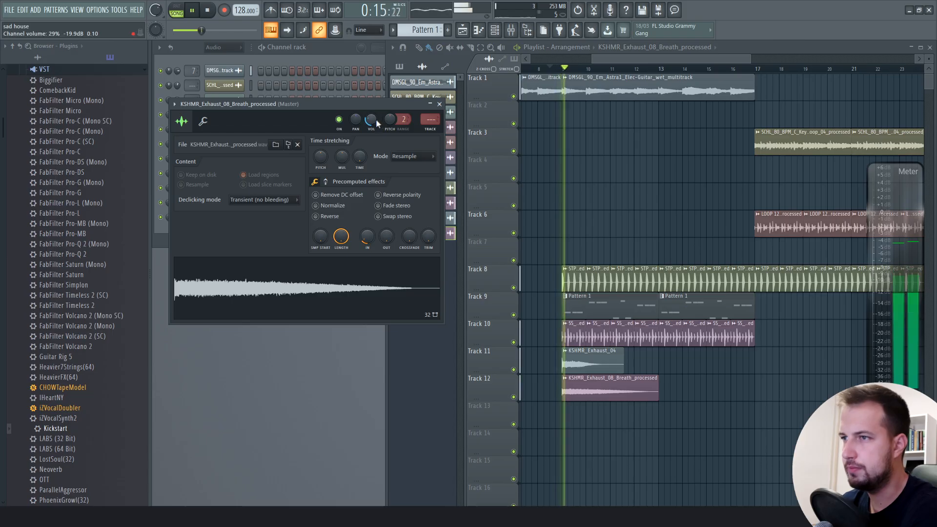
left_click(439, 104)
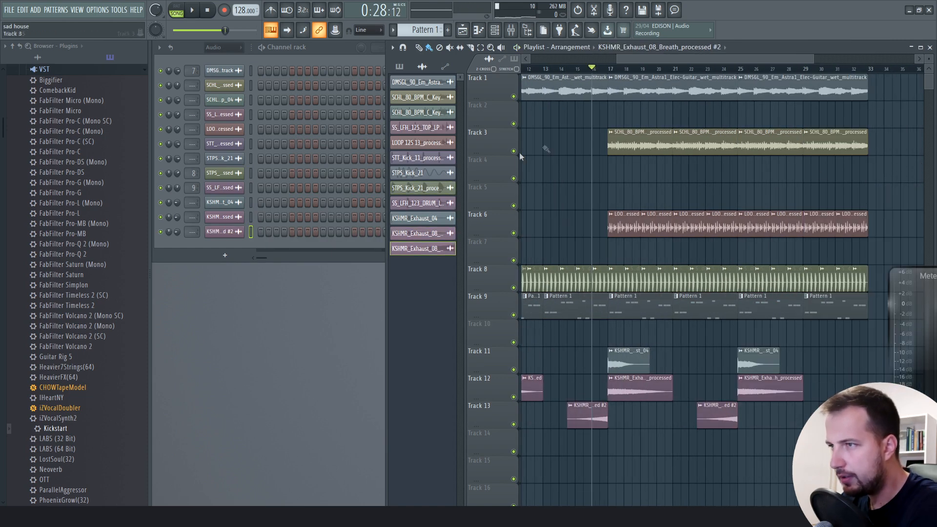
With Track 3 soloed and bars 17 to 33 selected, route the SCHL_80_BPM_C_Keys_Loop_04 channel to mixer track 10
right_click(513, 151)
left_click_drag(865, 77, 605, 78)
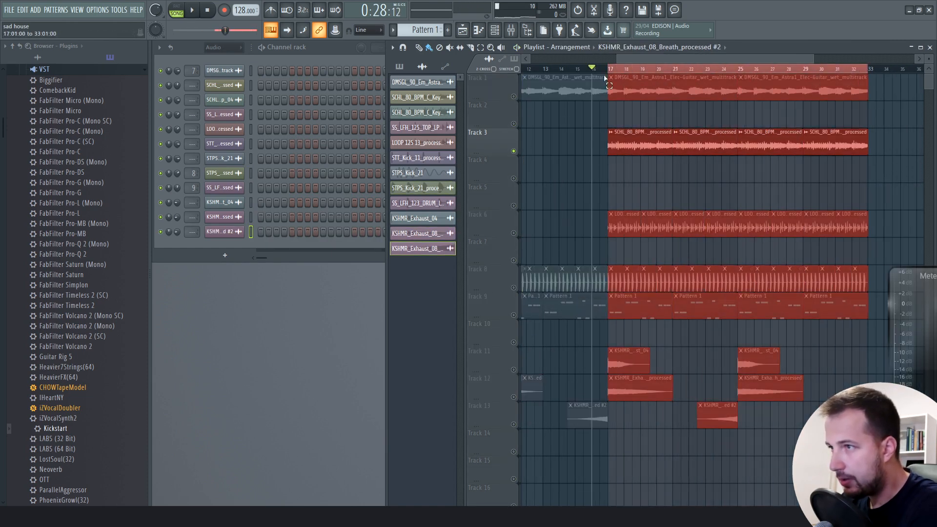
double_click(647, 146)
key("ctrl+l")
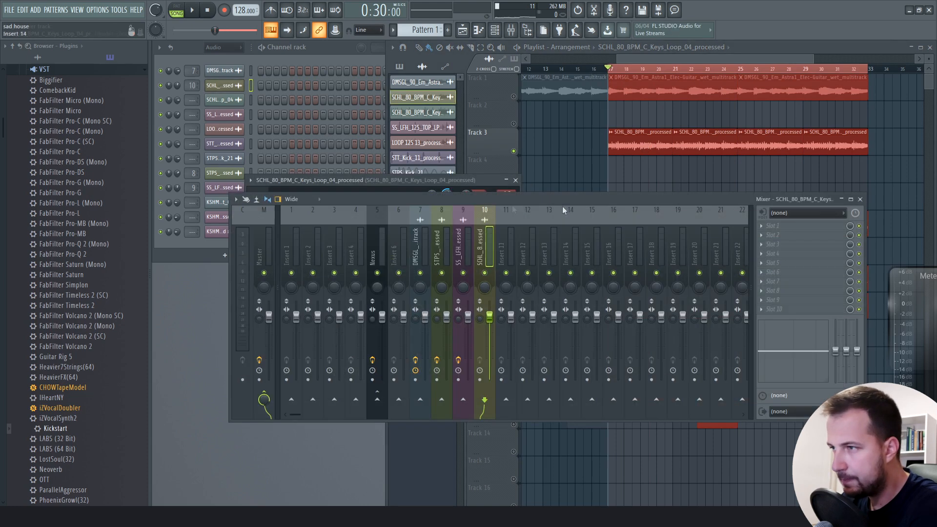
Load Fruity Parametric EQ 2 on the keys' mixer track and set band 7 to a low pass at about 78 Hz
right_click(441, 249)
mouse_move(457, 275)
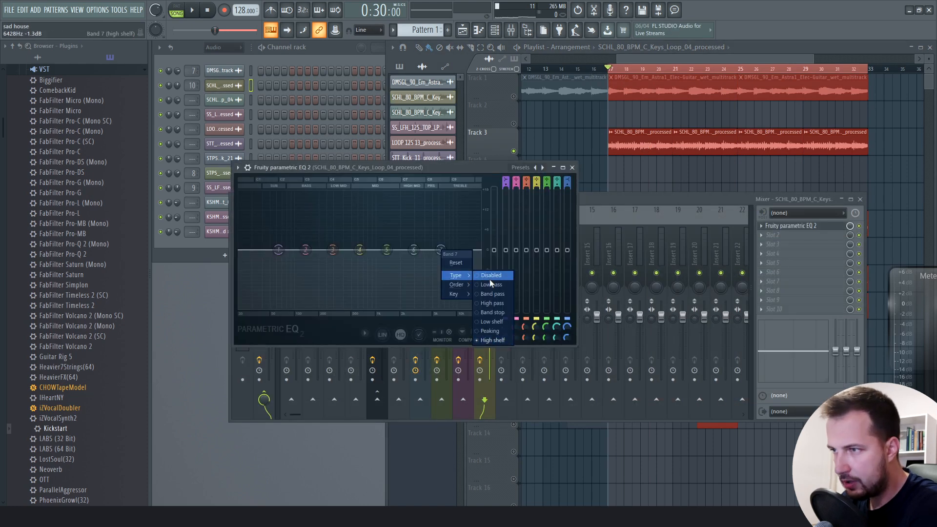
left_click(493, 284)
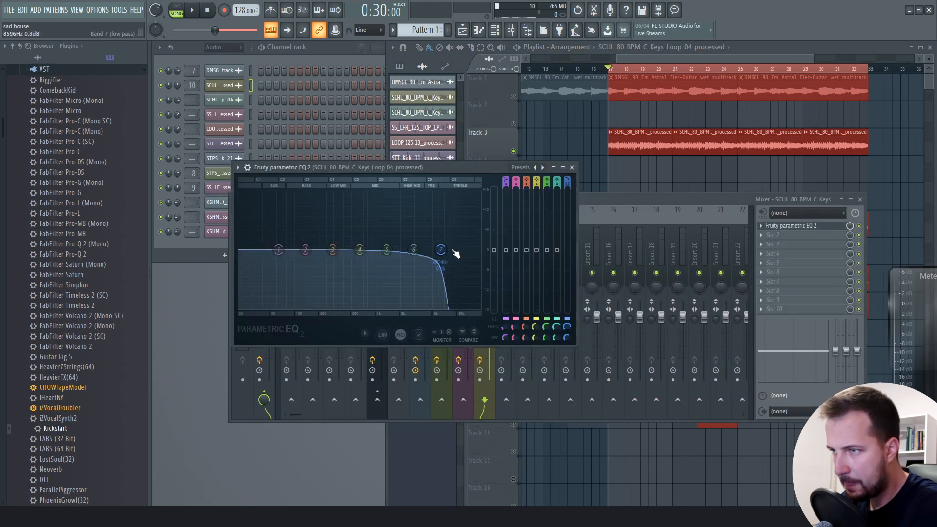
left_click_drag(441, 250, 311, 249)
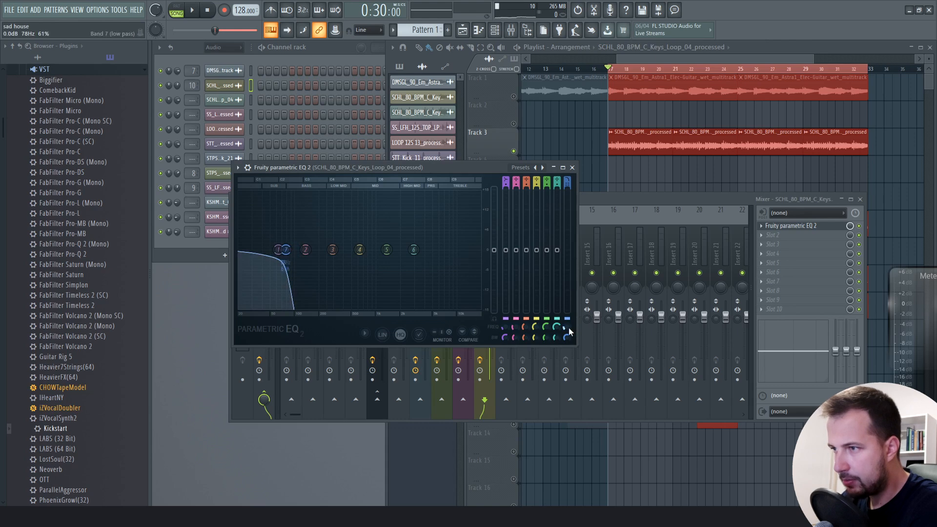
Create a rising automation clip for the keys EQ's band 7 frequency on Track 2 over bars 17 to 33, and turn the solo off
right_click(567, 327)
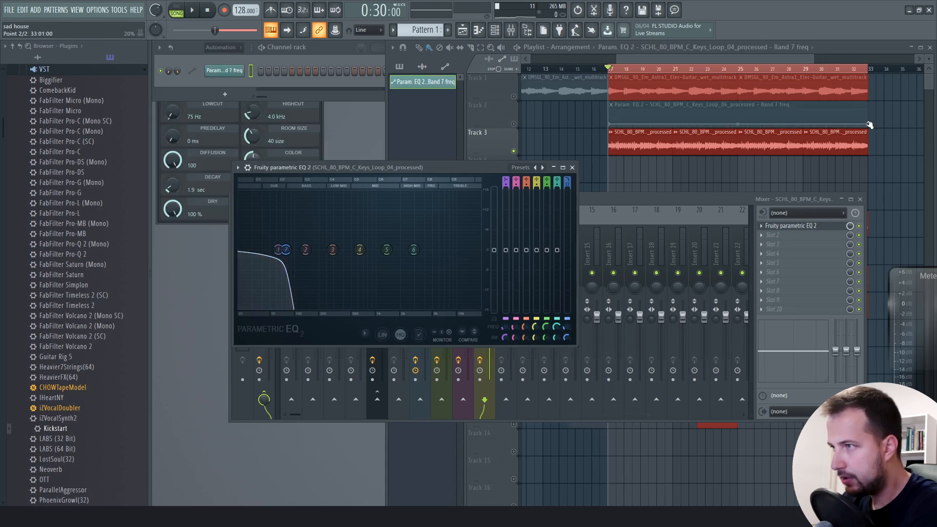
left_click_drag(870, 125, 869, 112)
left_click(514, 124, "ctrl")
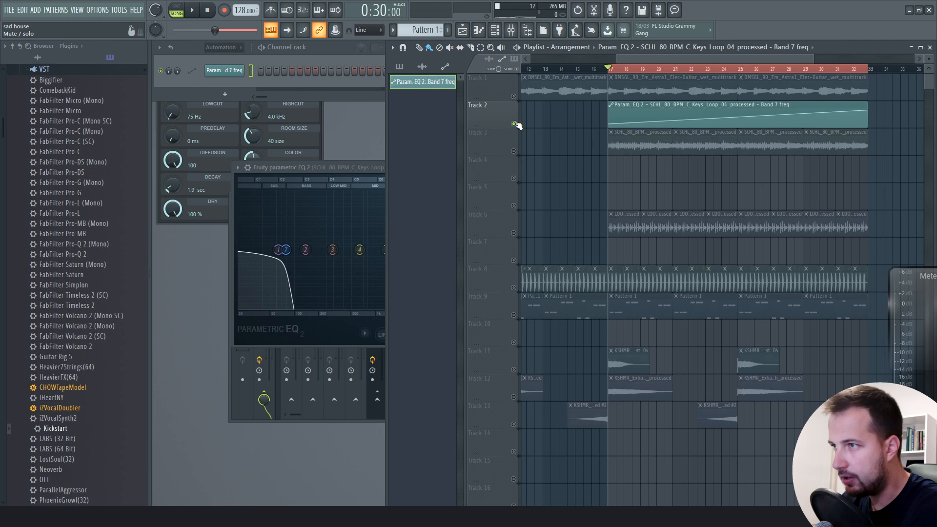
left_click(514, 124, "ctrl")
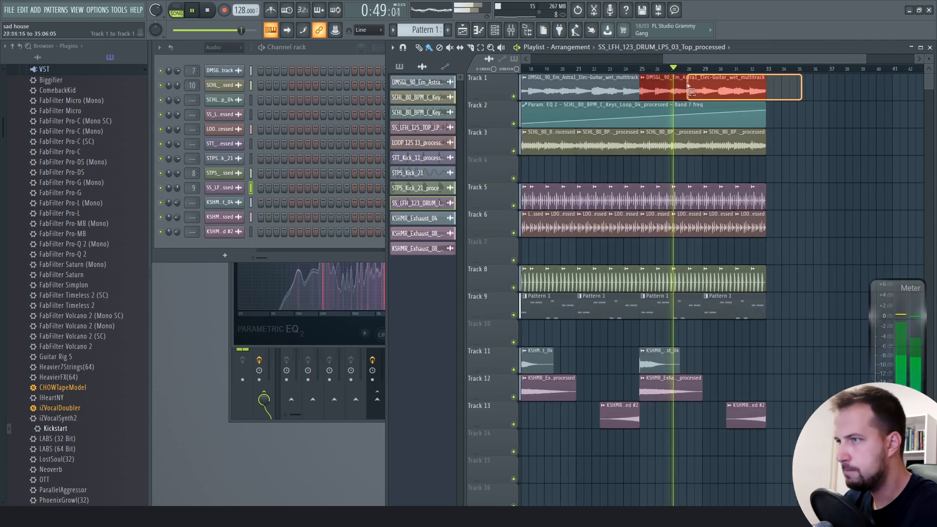
Duplicate the guitar, drum, kick, bass pattern and KSHMR effect clips from bars 25–33 to bar 33, leaving out the keys and automation
left_click_drag(688, 85, 686, 86)
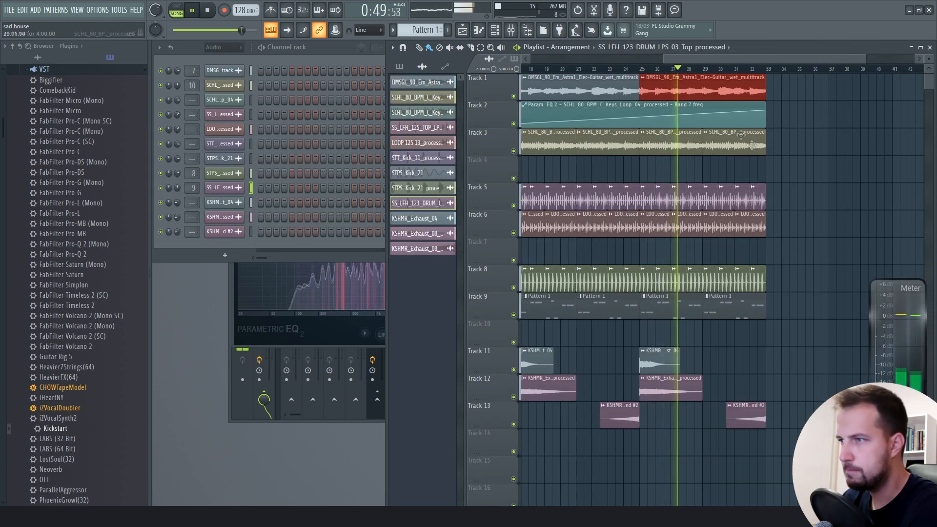
left_click_drag(787, 158, 647, 415)
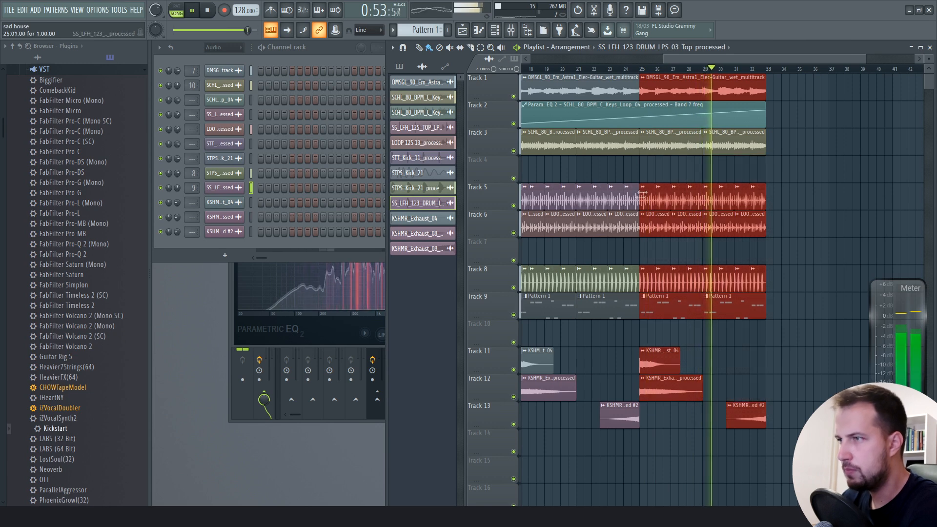
left_click_drag(667, 201, 790, 202)
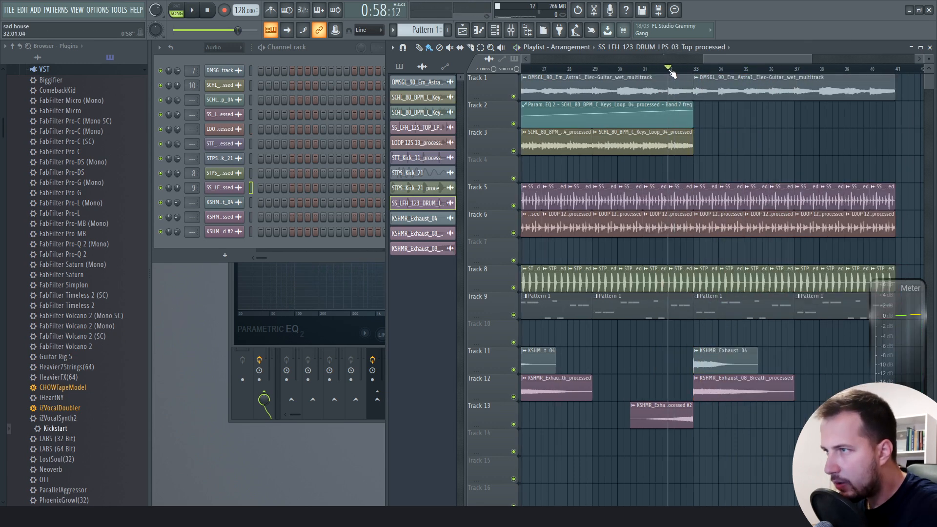
Select bar 32 in the playlist and load Fruity Reeverb in slot 2 of the keys' mixer track 10
mouse_move(671, 73)
left_mouse_down()
mouse_move(708, 74)
mouse_move(697, 76)
left_mouse_up()
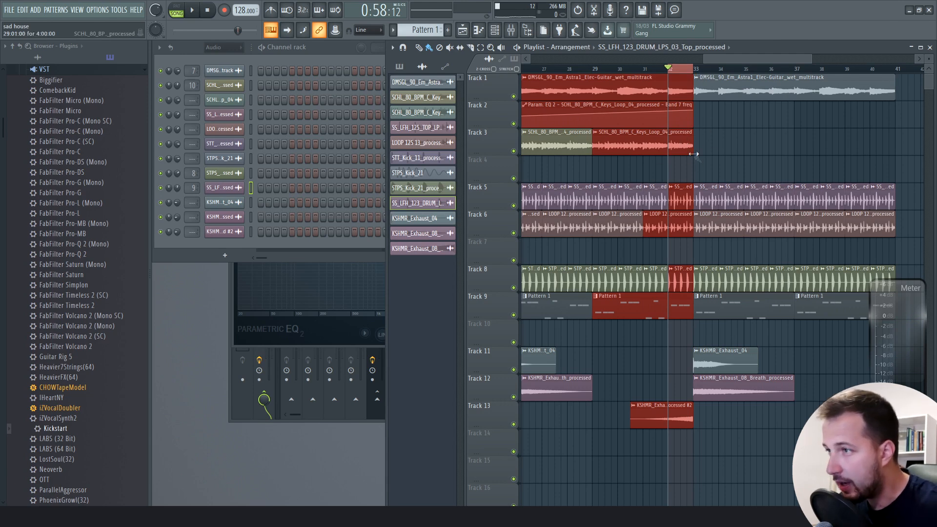
double_click(639, 150)
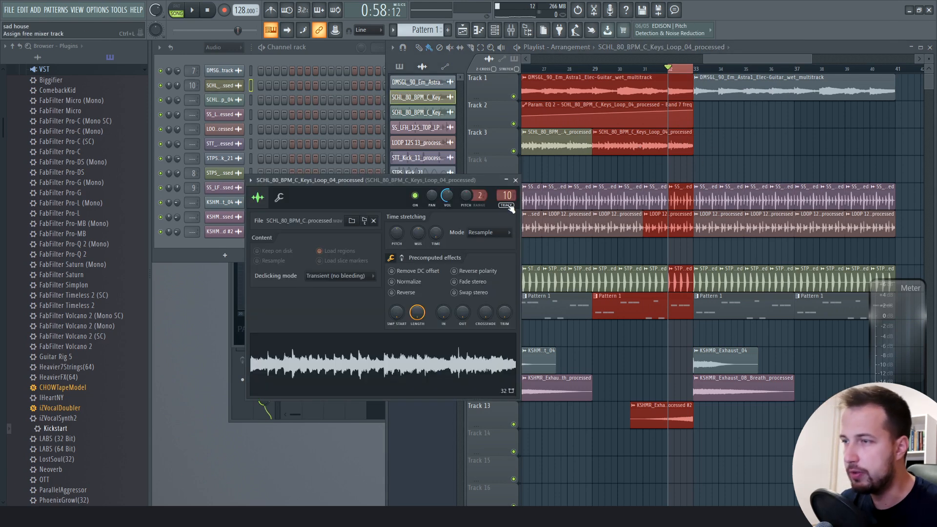
left_click(516, 181)
key("F9")
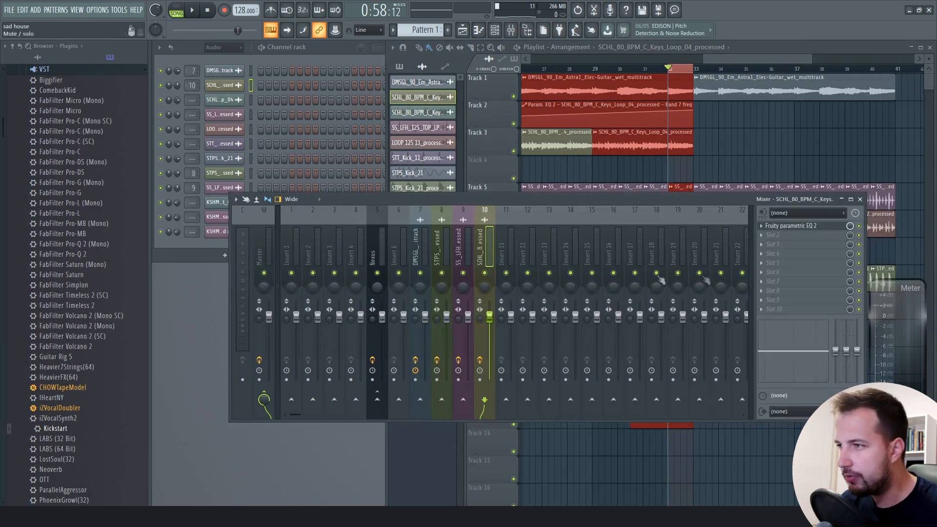
left_click(797, 243)
left_click(624, 42)
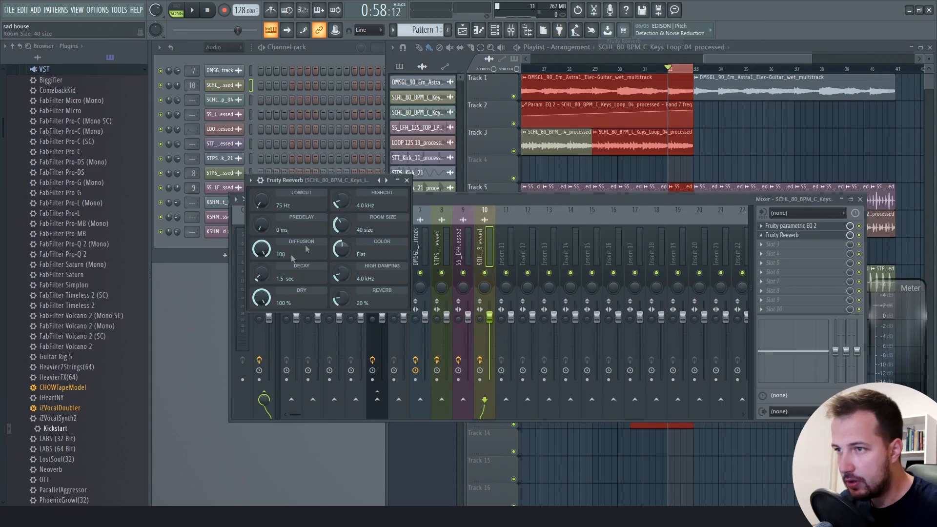
Set the keys reverb's decay to 3.1 sec and create an automation clip for its reverb level over bar 32
right_click(340, 298)
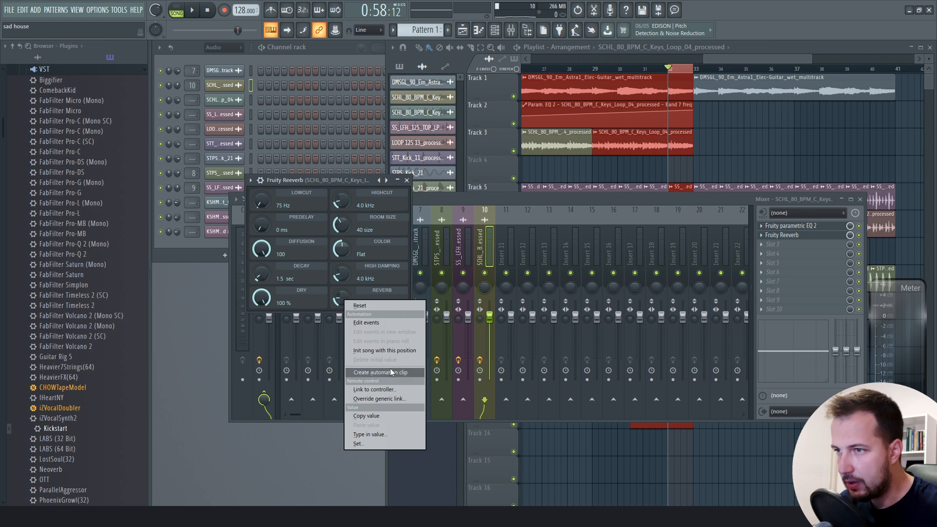
left_click(268, 276)
right_click(352, 303)
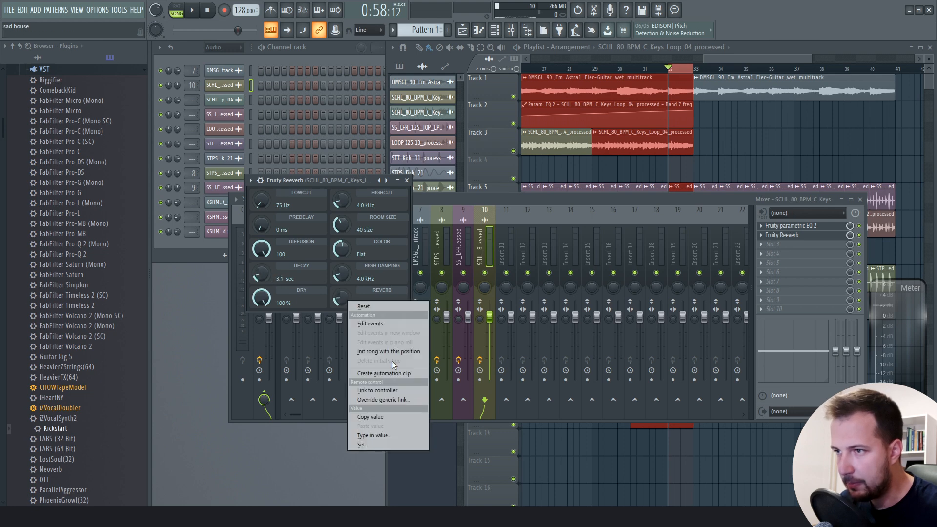
left_click(394, 373)
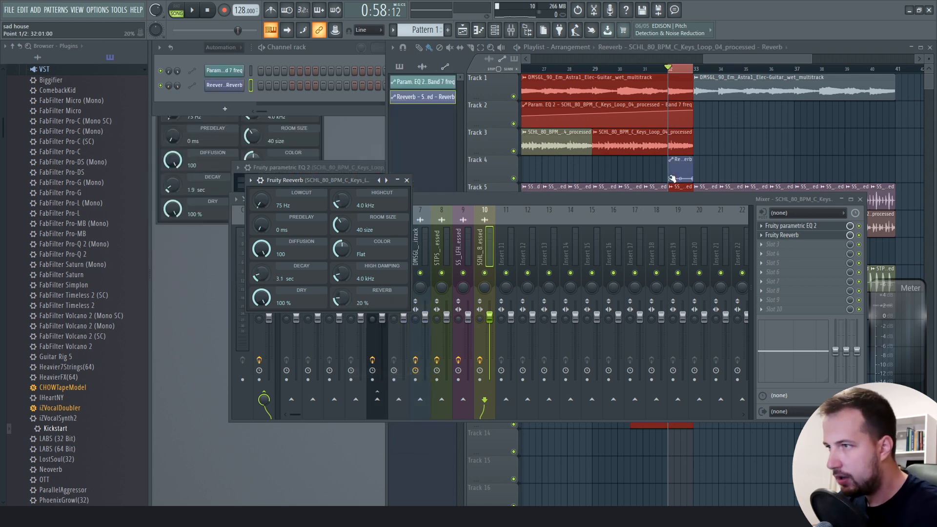
Lower the reverb automation's start point to 0%, and play the keys with only Tracks 2, 3 and 4 active
left_click(673, 178)
right_click(514, 152)
left_click(514, 178)
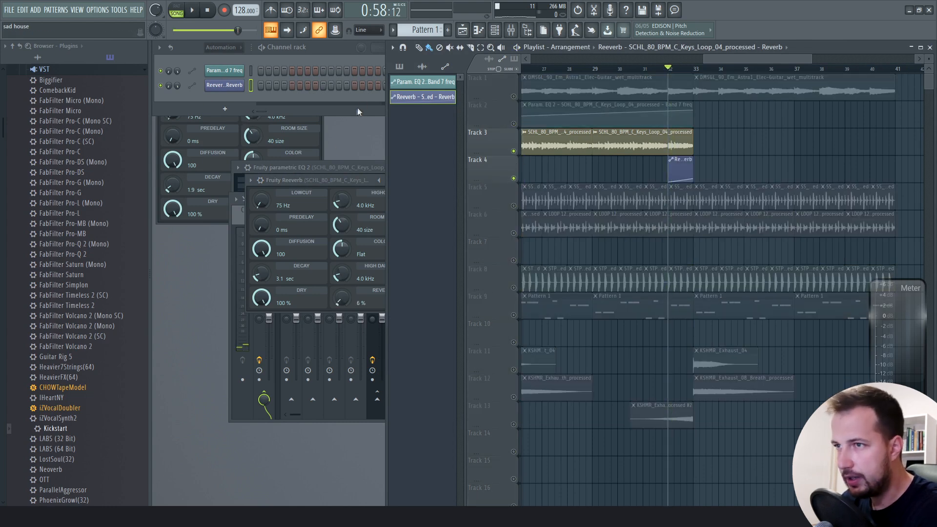
left_click(514, 124)
key("space")
scroll(712, 71, "up", 4)
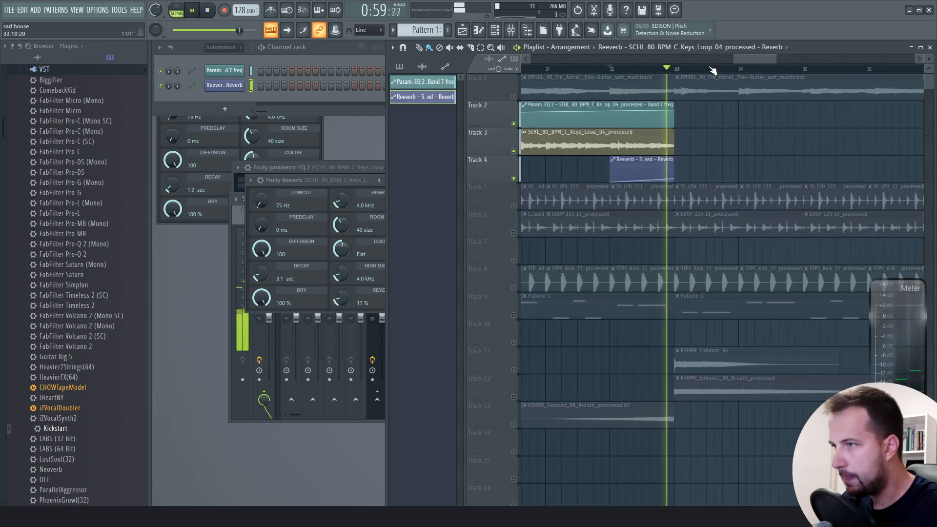
key("space")
Raise the reverb automation's end point to about 71% and bend its line into a slow-starting curve, checking it in playback
left_click_drag(676, 177, 676, 175)
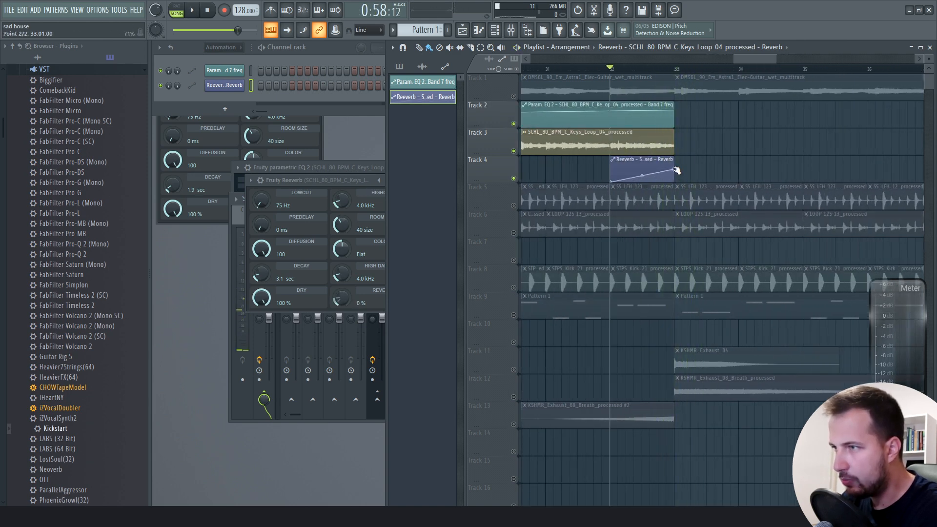
key("space")
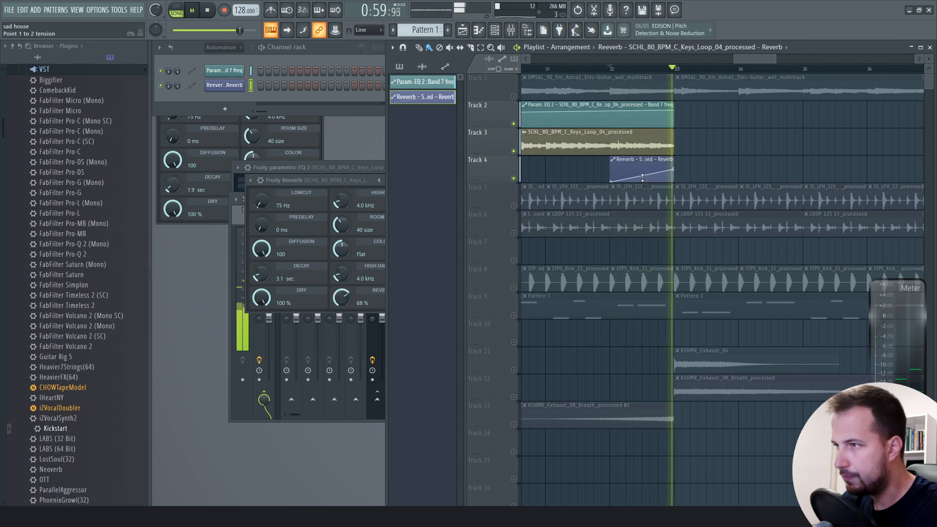
left_click_drag(642, 178, 642, 188)
key("space")
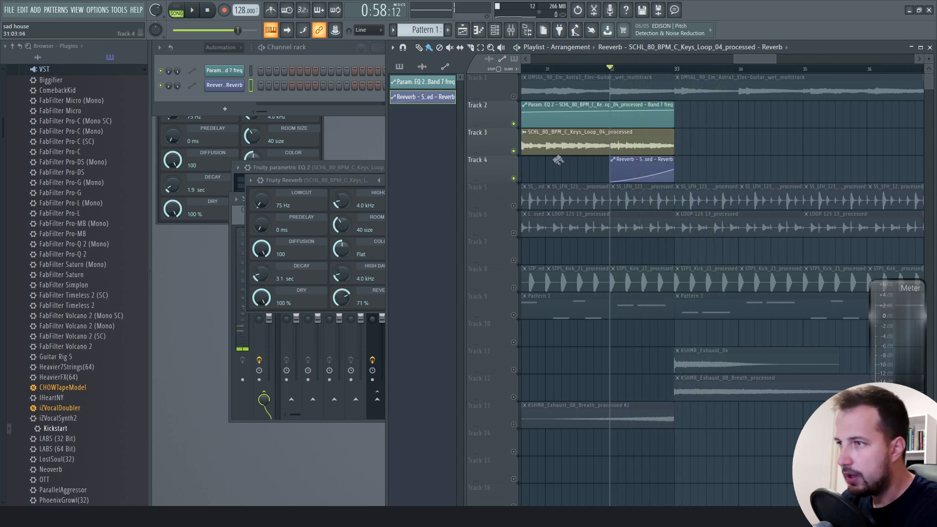
Check the keys' reverb in the mixer while playing the transition into bar 33, and close the mixer
left_click(510, 31)
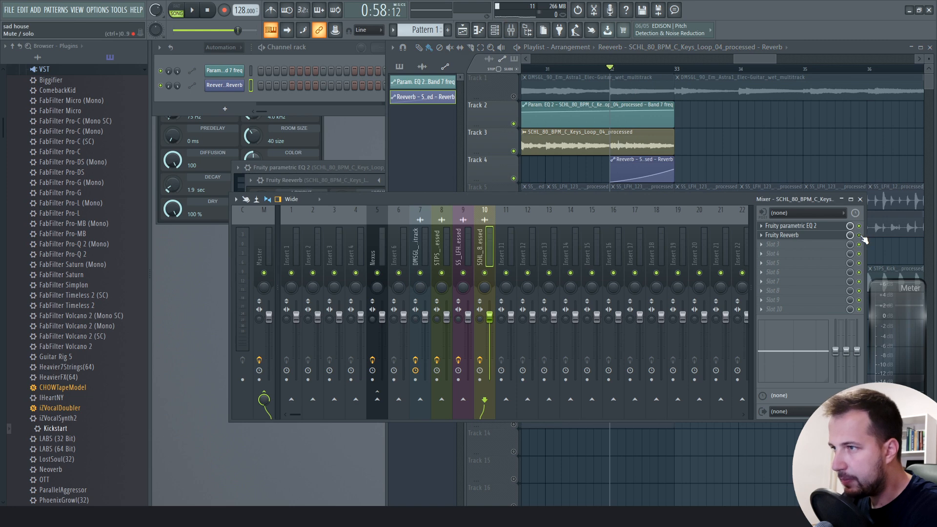
key("space")
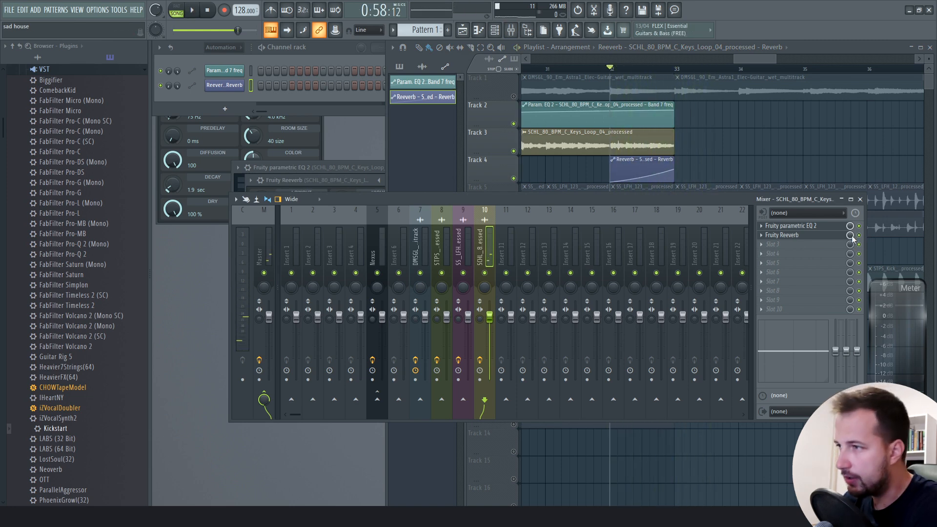
left_click(861, 200)
key("space")
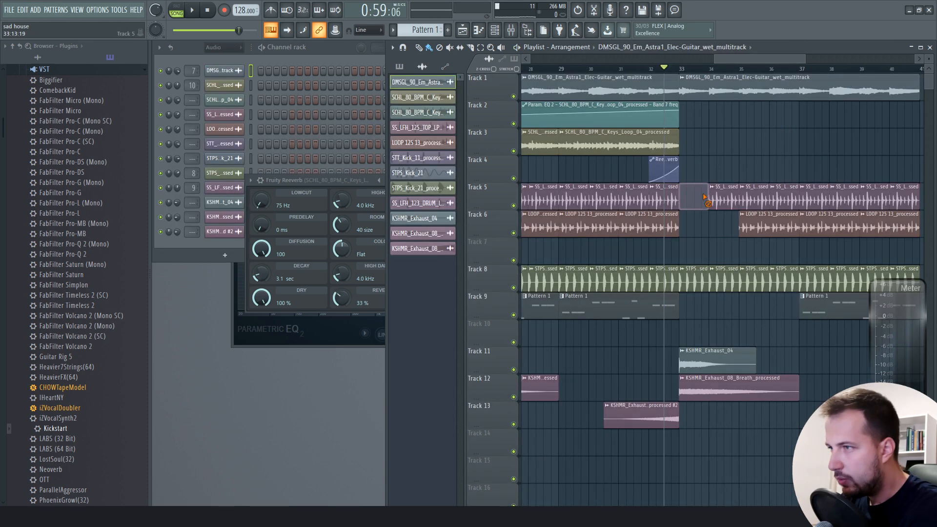
Delete the drum loop, kick and bass pattern clips after bar 33 on Tracks 5, 6, 8 and 9
scroll(756, 71, "down", 3)
left_click_drag(892, 156, 736, 236)
right_click(773, 226)
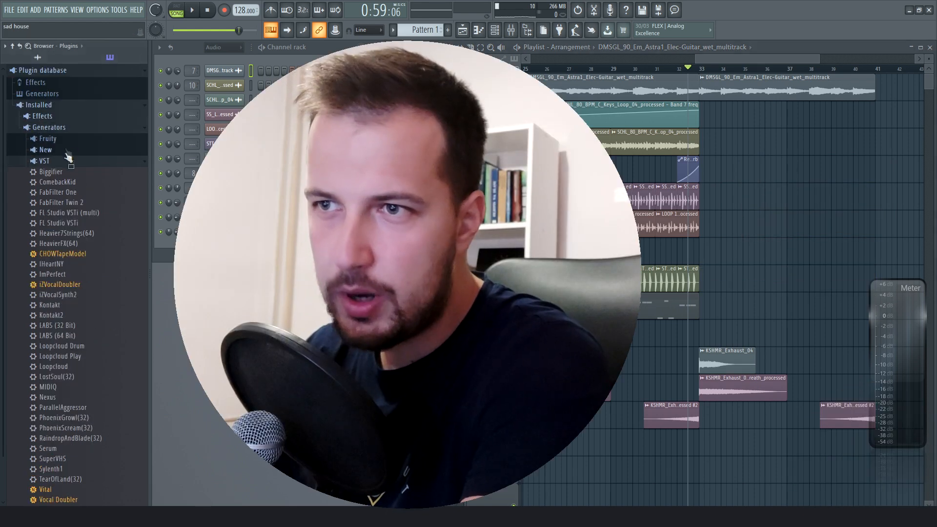
Add a second Nexus instrument from the installed VST generators and switch to a new empty pattern, Pattern 2
scroll(117, 312, "down", 2)
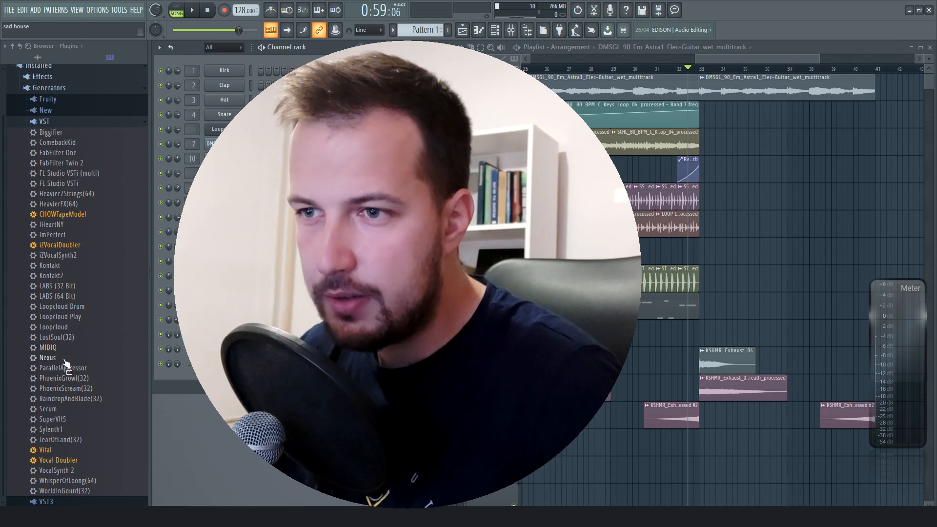
left_click_drag(66, 366, 71, 366)
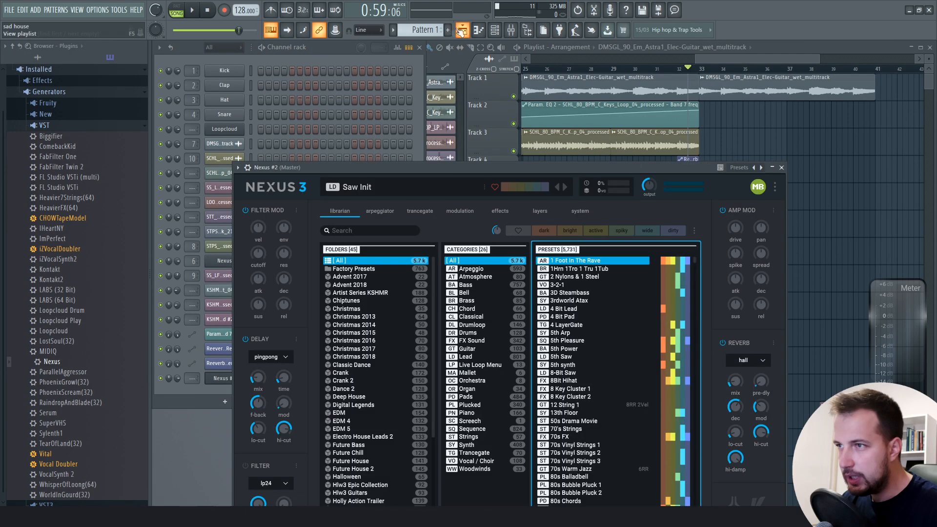
left_click(447, 31)
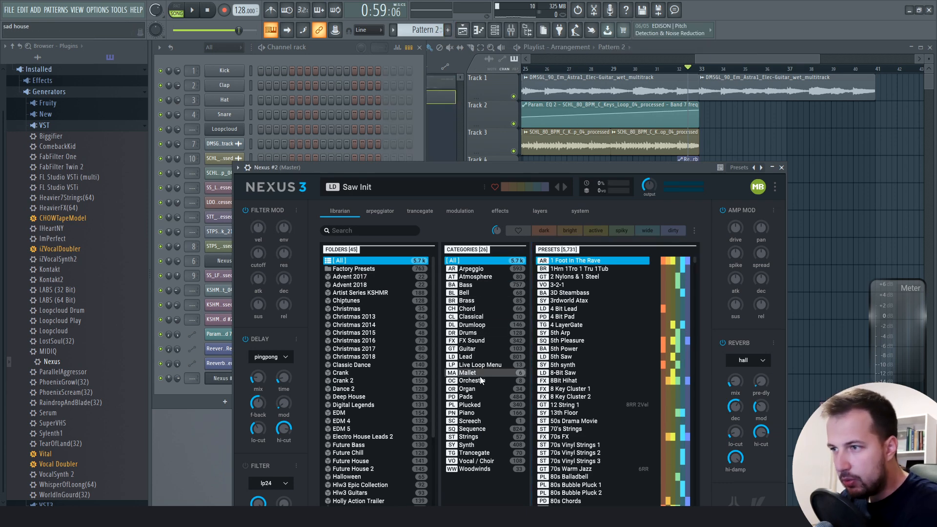
Browse the Nexus piano presets, starting in the Artist Series KSHMR folder and continuing in another folder, and close the plugin
left_click(374, 293)
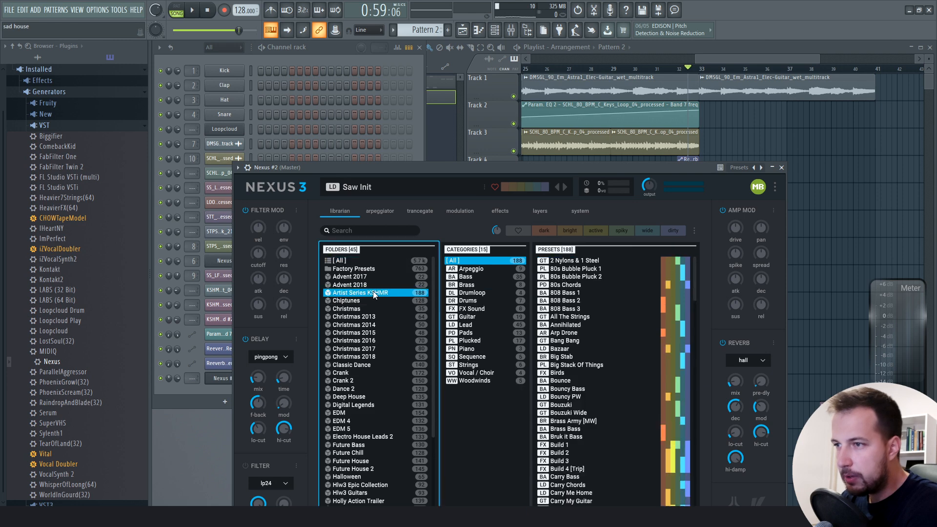
left_click(486, 349)
scroll(362, 350, "down", 3)
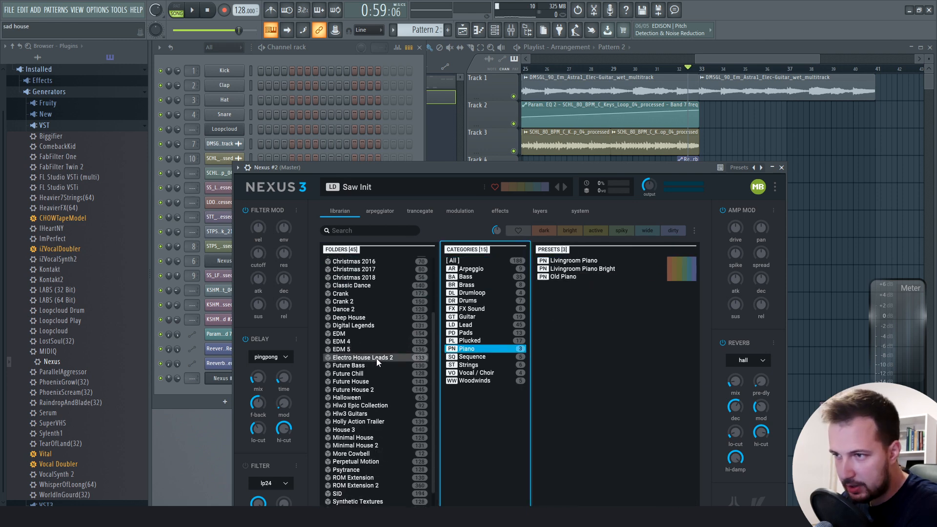
scroll(375, 373, "down", 1)
left_click(371, 381)
key("Escape")
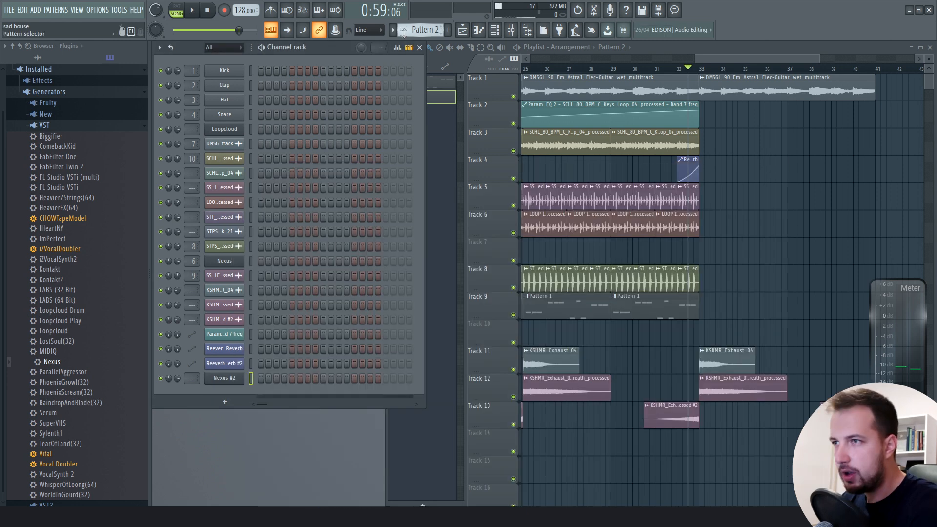
Place Pattern 2 on Track 7 at bar 33 and draw its first note, B6, before bar 2 with a slightly raised velocity
left_click(704, 249)
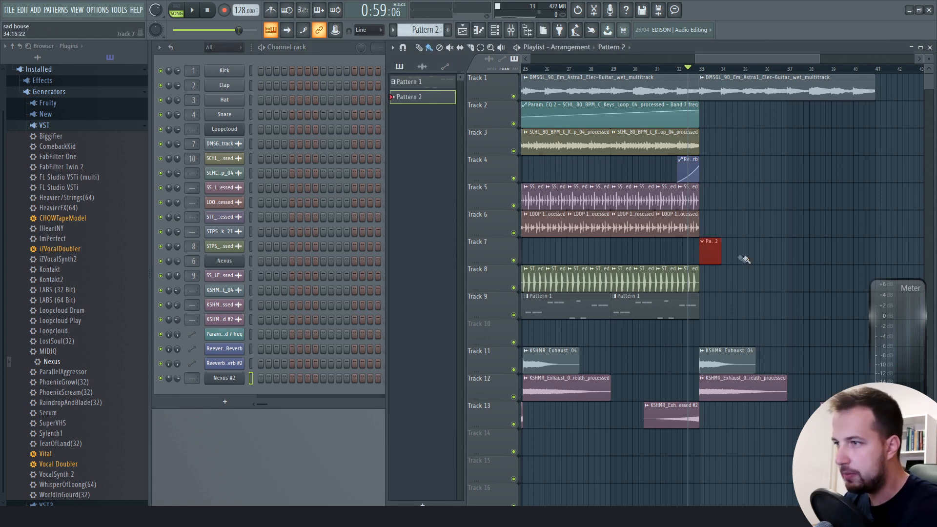
key("F7")
left_click_drag(222, 68, 140, 71)
key("space")
key("space")
scroll(279, 135, "up", 1)
left_click(254, 148)
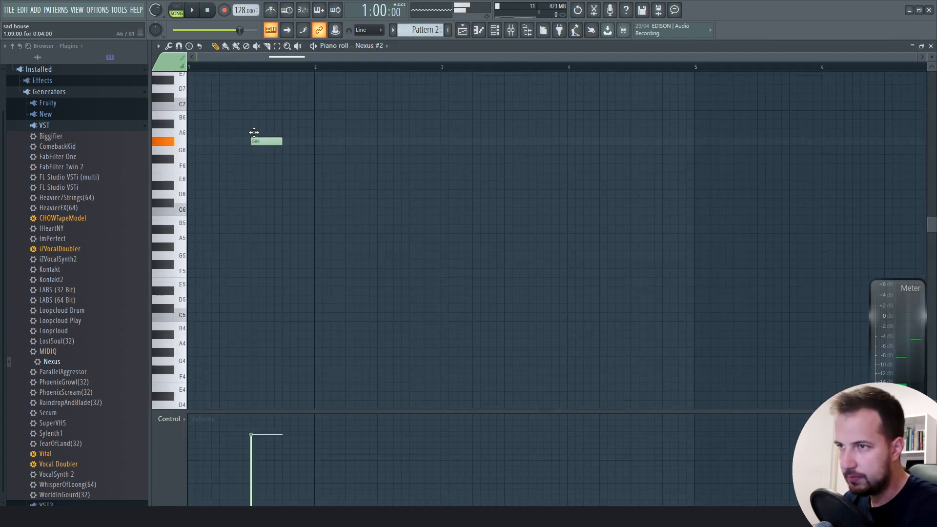
left_click_drag(258, 432, 259, 422)
key("space")
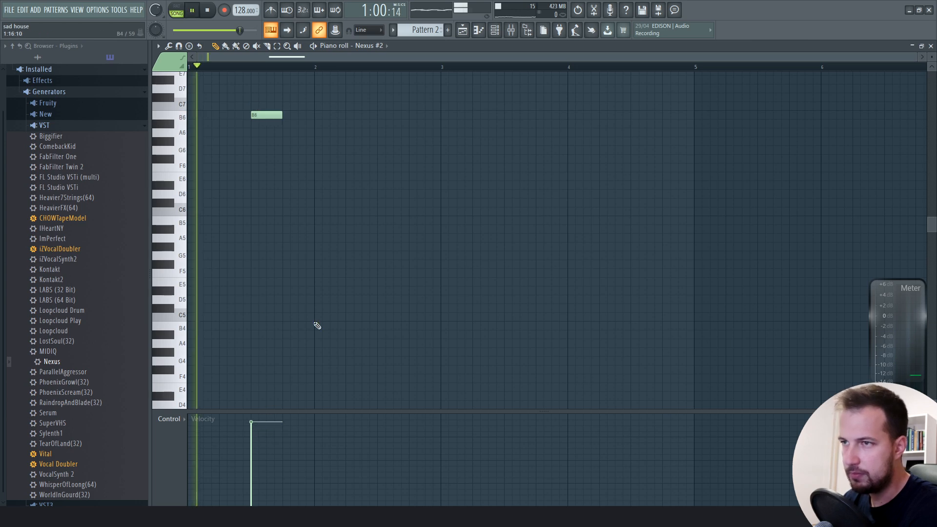
Draw the rest of the Nexus melody up to bar 5 with C7, G7, F#7, E7, B6 and A7 notes, checking it in playback
scroll(304, 225, "up", 3)
key("space")
left_click_drag(234, 220, 264, 220)
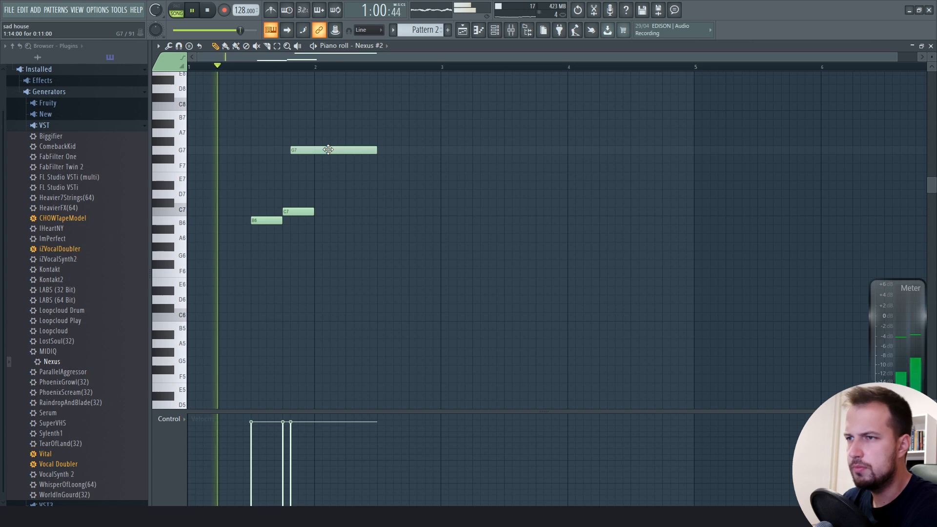
left_click_drag(327, 150, 332, 150)
key("space")
left_click_drag(405, 151, 413, 152)
key("space")
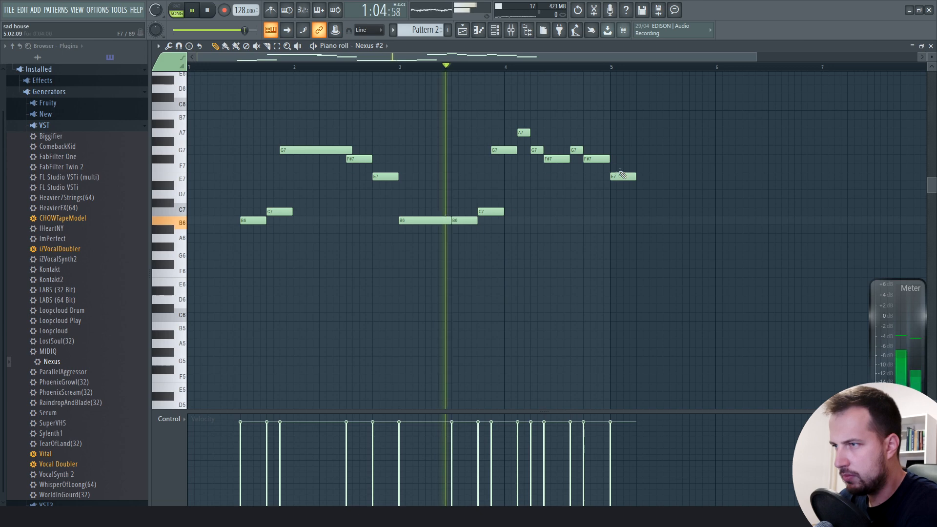
Start the melody's final E7 note slightly before bar 5, lengthen it to about mid-bar, and close the piano roll
left_click_drag(622, 175, 662, 177)
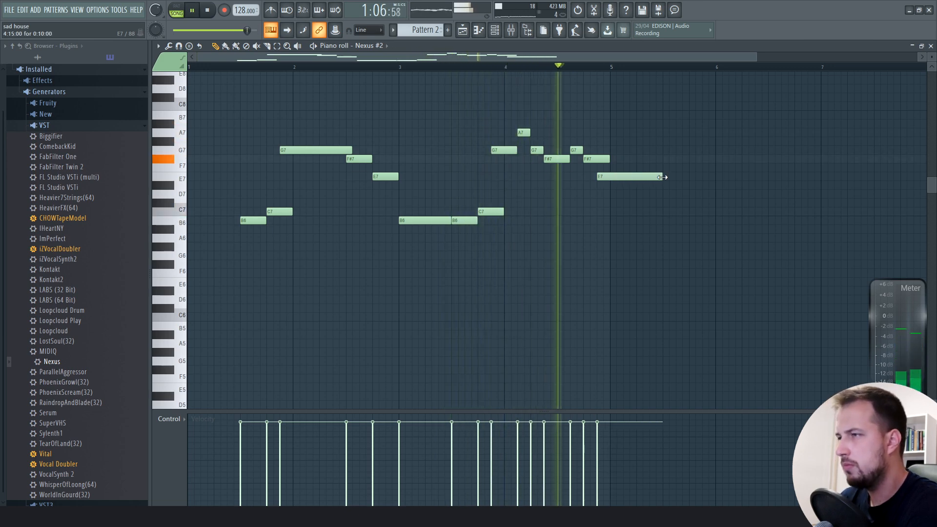
key("space")
left_click(930, 46)
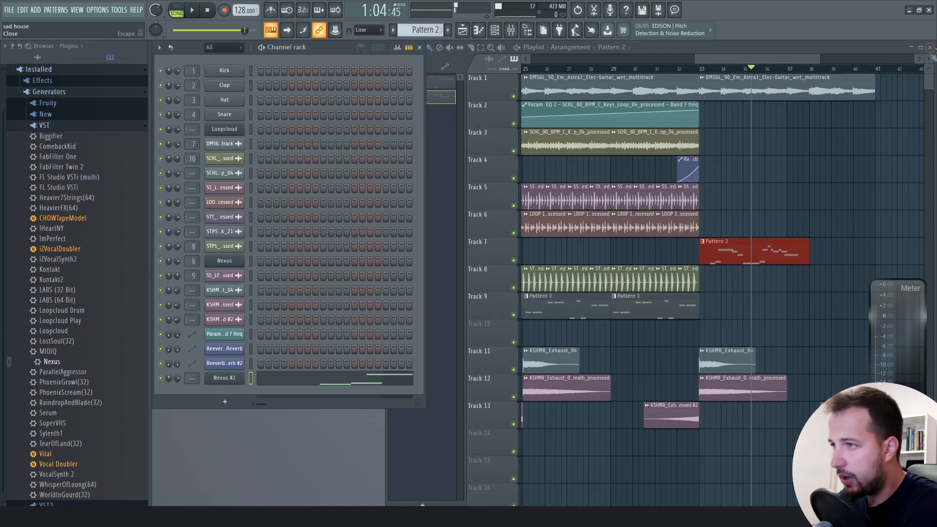
Play the arrangement from about bar 31 through the transition into the Pattern 2 and Pattern 3 melody section
left_click(235, 379)
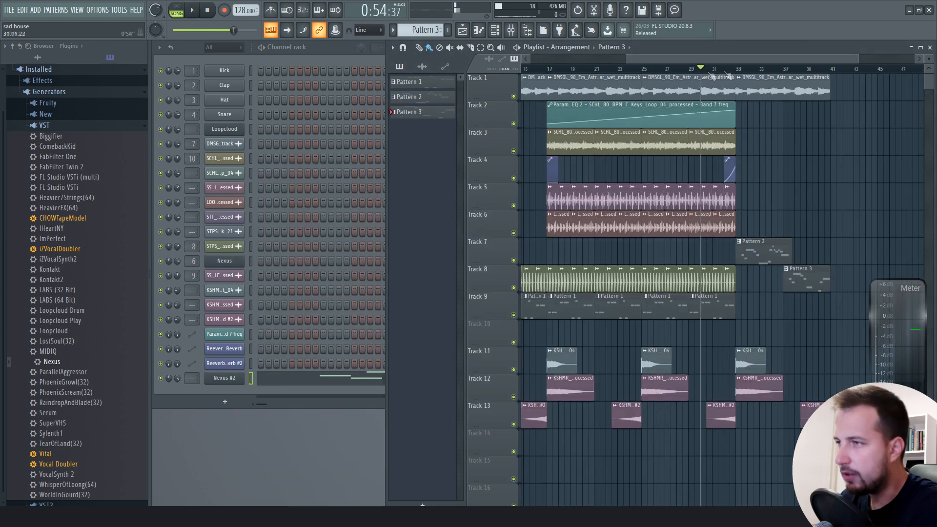
left_click(717, 69)
key("space")
left_click_drag(724, 59, 754, 59)
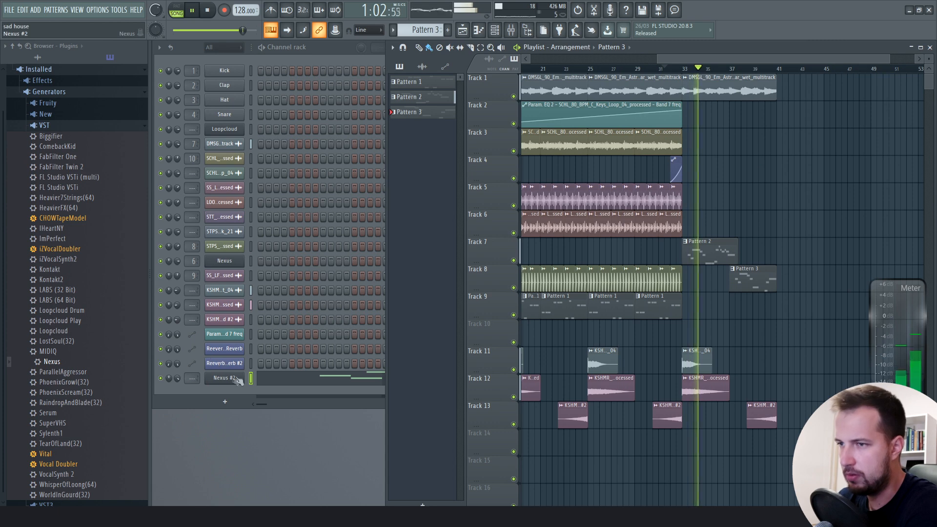
left_click(774, 217)
right_click(776, 218)
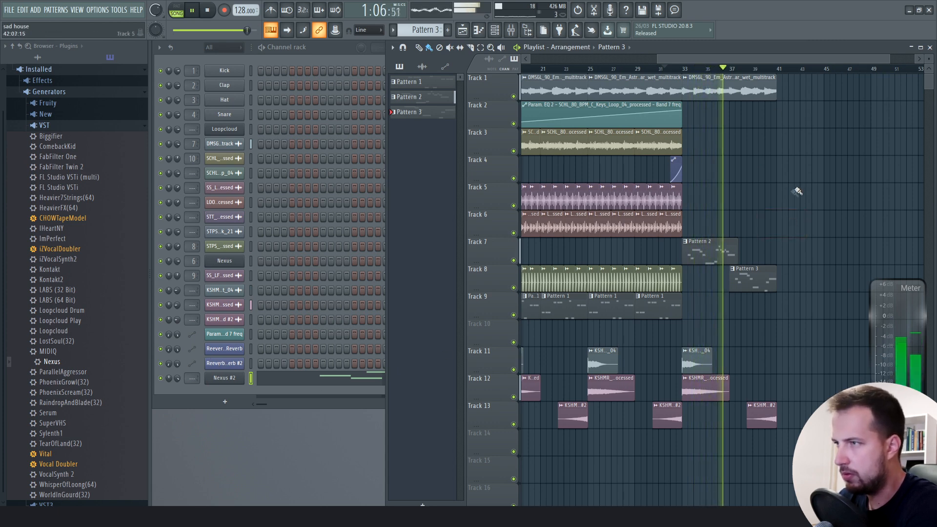
Duplicate the guitar, Pattern 2 and Pattern 3 clips on Tracks 1, 7 and 8 so the copies start at bar 41
scroll(776, 69, "up", 5)
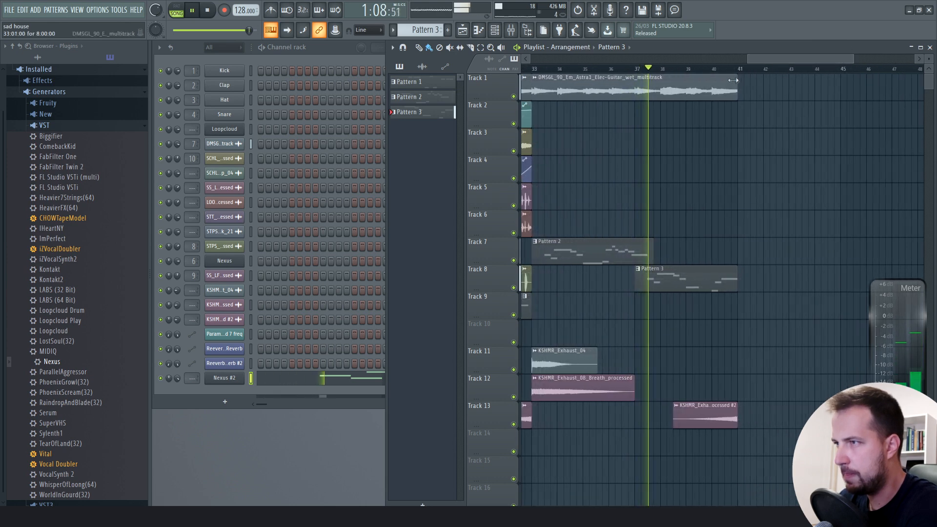
scroll(733, 80, "down", 2)
left_click_drag(755, 84, 613, 296)
key("ctrl+b")
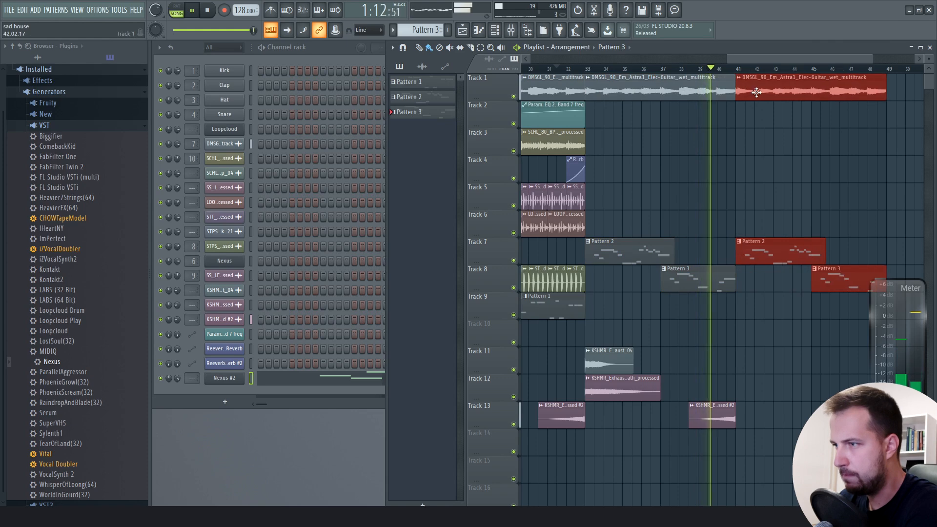
left_click(807, 159)
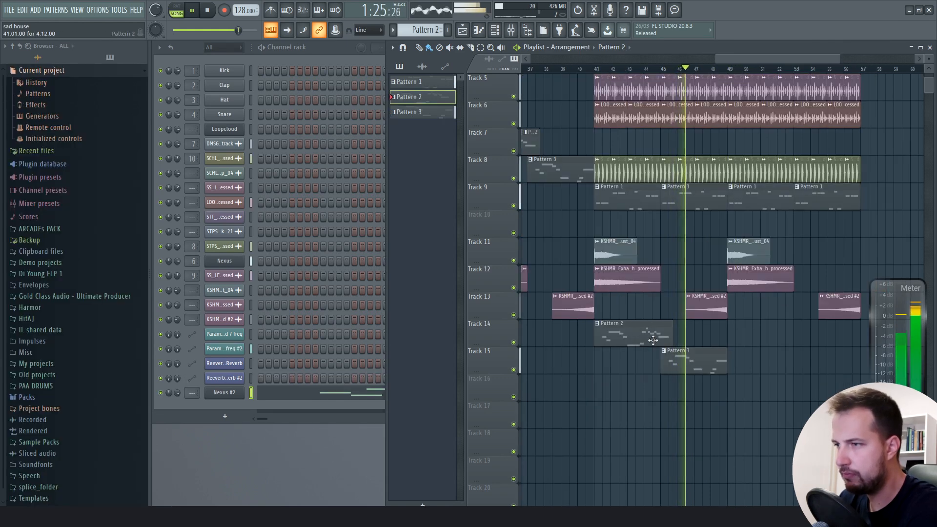
Move the bar 41 Pattern 2 clip from Track 14 down to Track 15 and merge that track's pattern clips into one
left_click(644, 342)
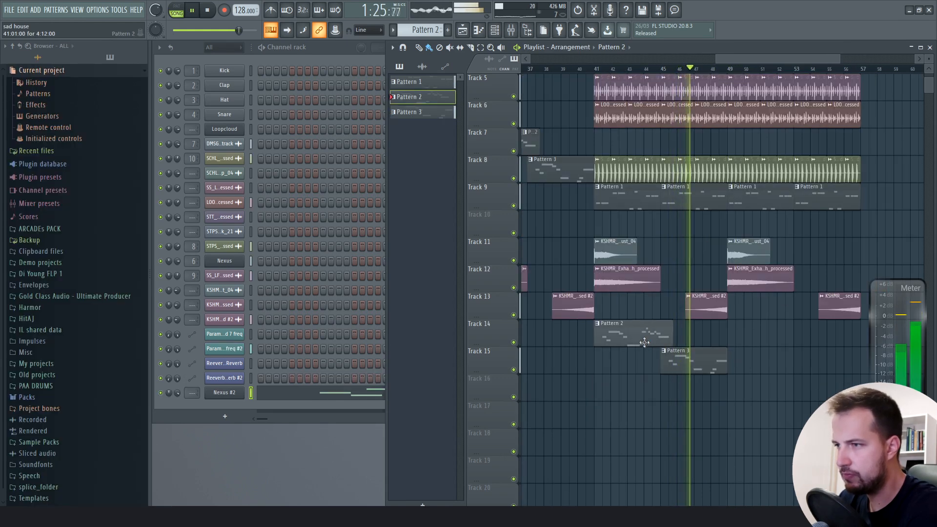
left_click_drag(645, 342, 644, 369)
right_click(492, 358)
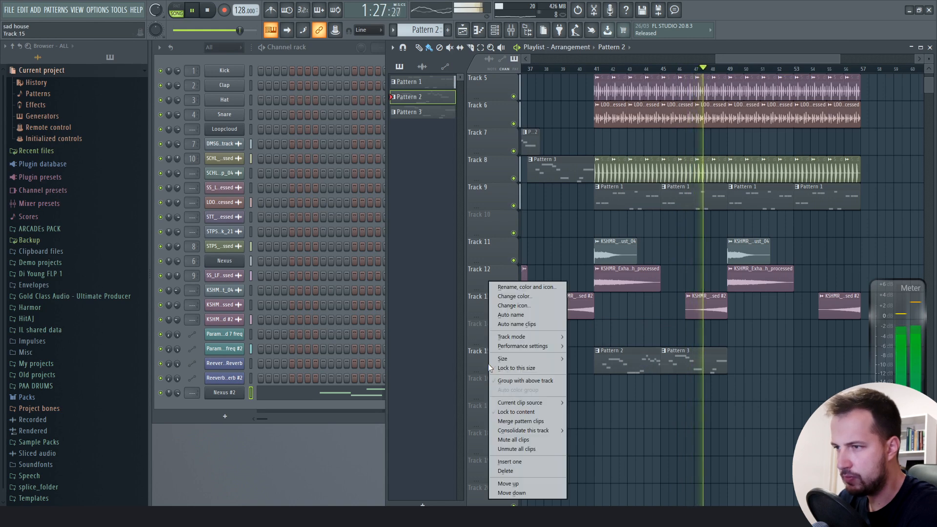
left_click(530, 421)
key("space")
Clone the Nexus #2 channel and transfer the merged melody's notes from Nexus #2 to the clone, Nexus #3
right_click(234, 392)
left_click(279, 454)
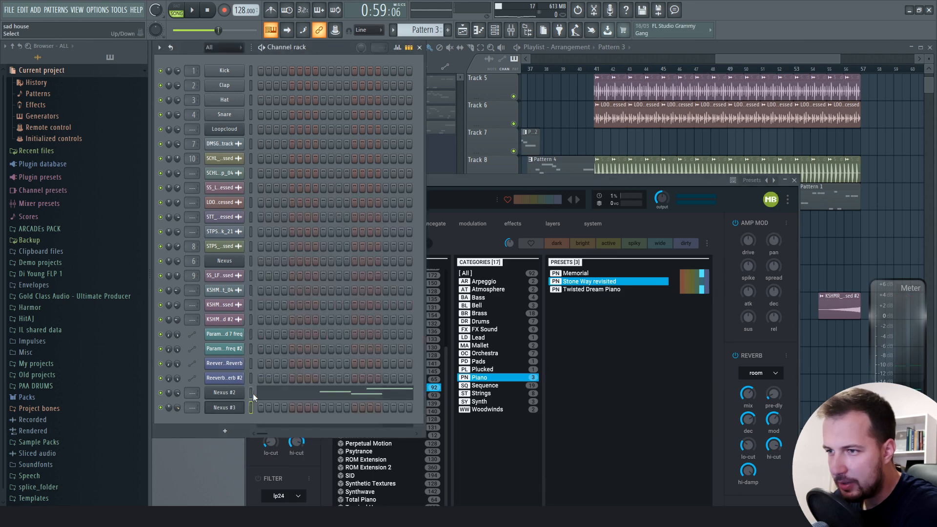
left_click(251, 407)
key("ctrl+v")
left_click(251, 393)
key("ctrl+x")
Route the Nexus #3 channel to mixer track 6 and raise its channel volume slightly during playback
left_click(236, 409)
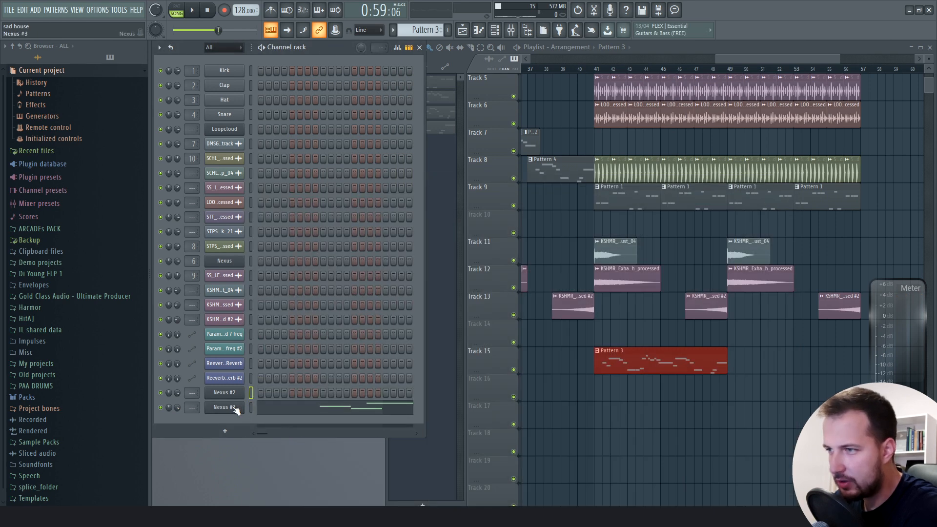
left_click(237, 409)
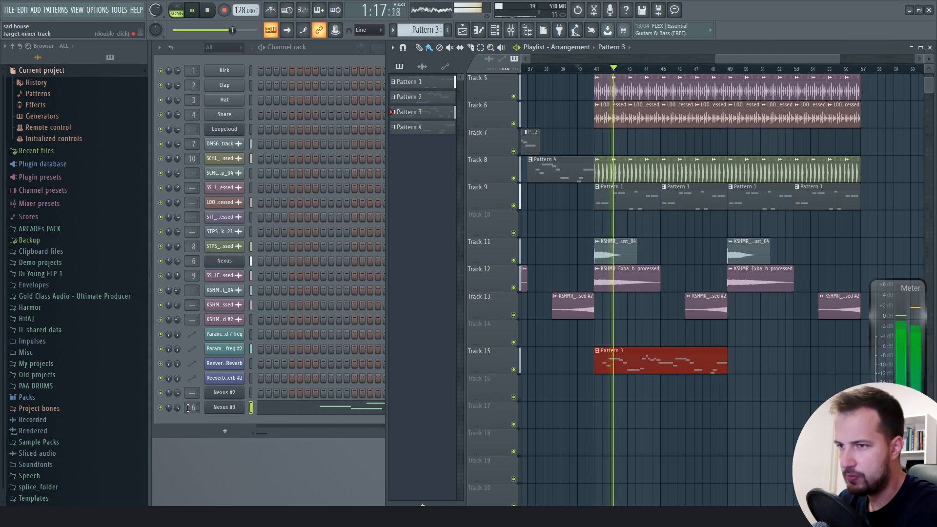
left_click_drag(178, 407, 178, 403)
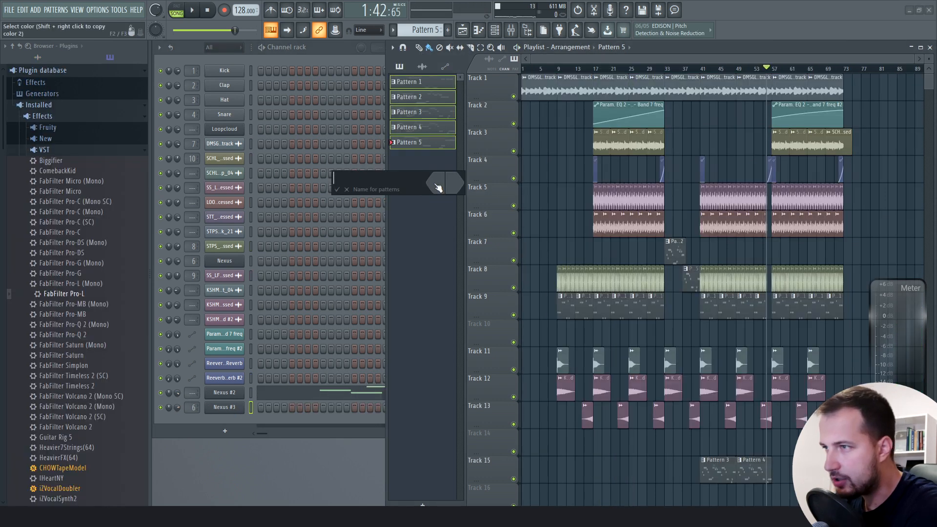
Color all patterns with a gradient from #2AAAD5 to #40BFAF, and the audio channels with a teal-to-yellow gradient
left_click(437, 188)
left_click(619, 196)
left_click(550, 259)
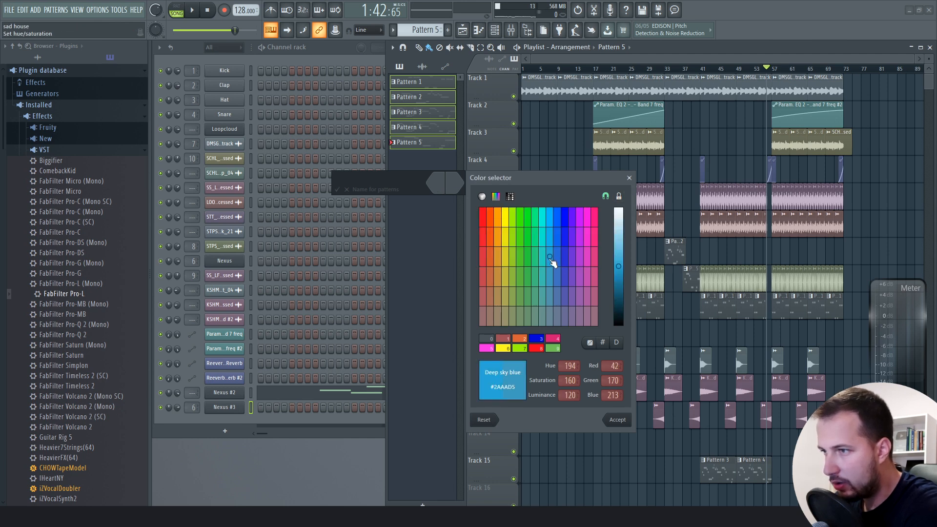
key("Return")
left_click(456, 187)
left_click(540, 282)
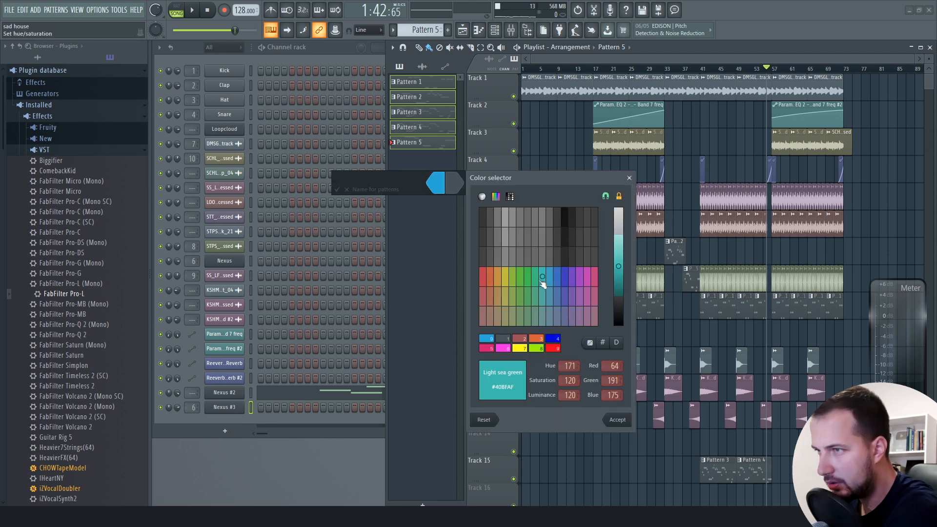
key("Return")
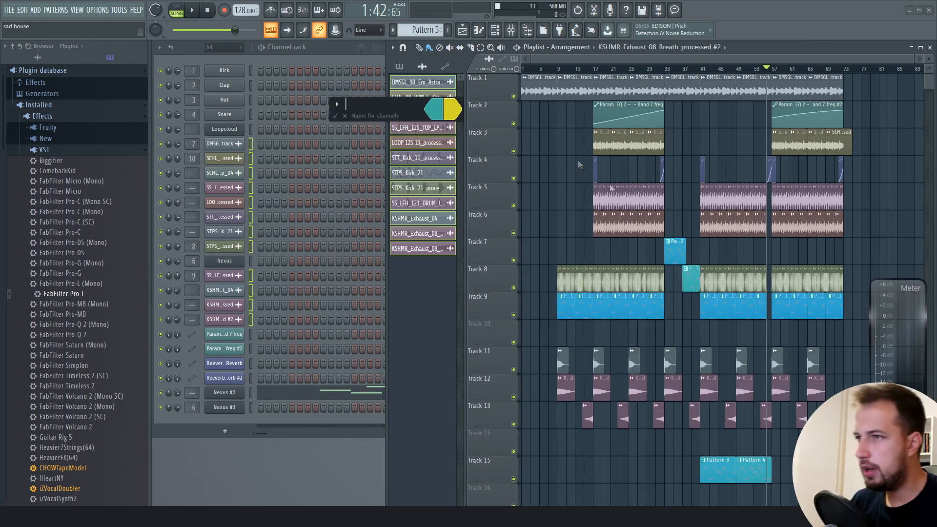
key("Return")
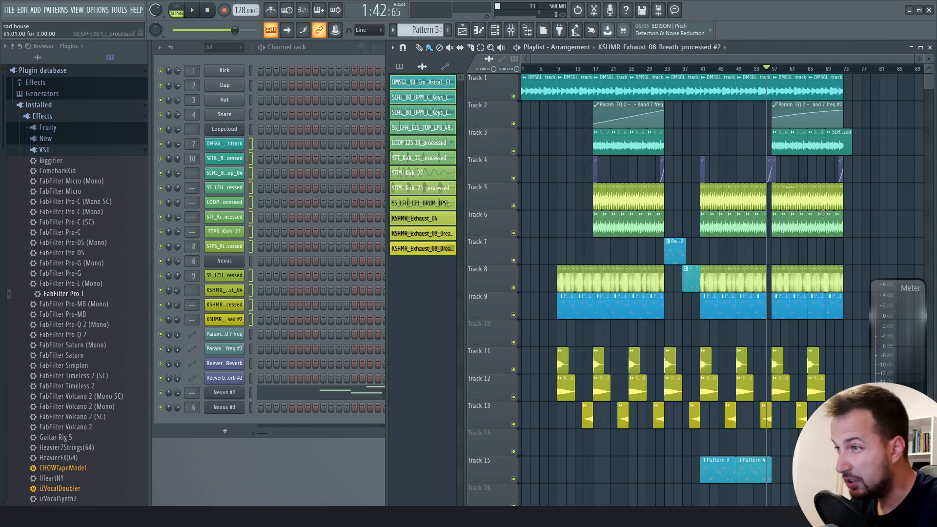
Change the playlist's clip display so clips have dark bodies, colored title bars and bright waveforms
scroll(756, 75, "up", 5)
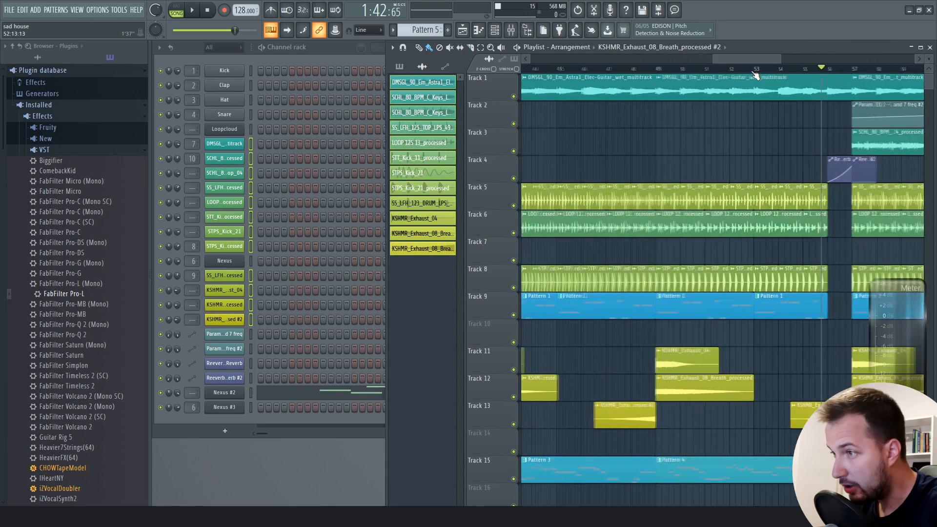
left_click(392, 47)
mouse_move(403, 78)
mouse_move(502, 150)
left_click(595, 171)
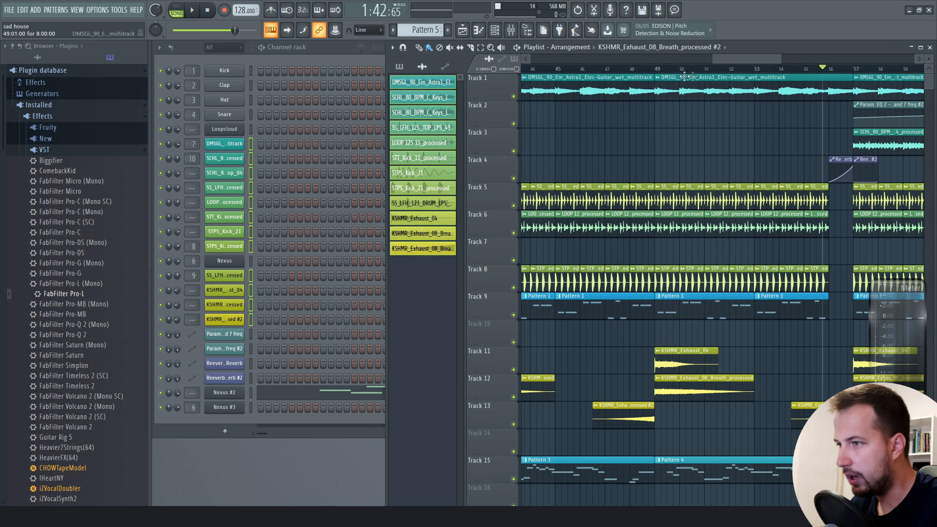
Review the recolored arrangement and play the finished track from bar 9
scroll(707, 76, "down", 3)
scroll(710, 133, "down", 5)
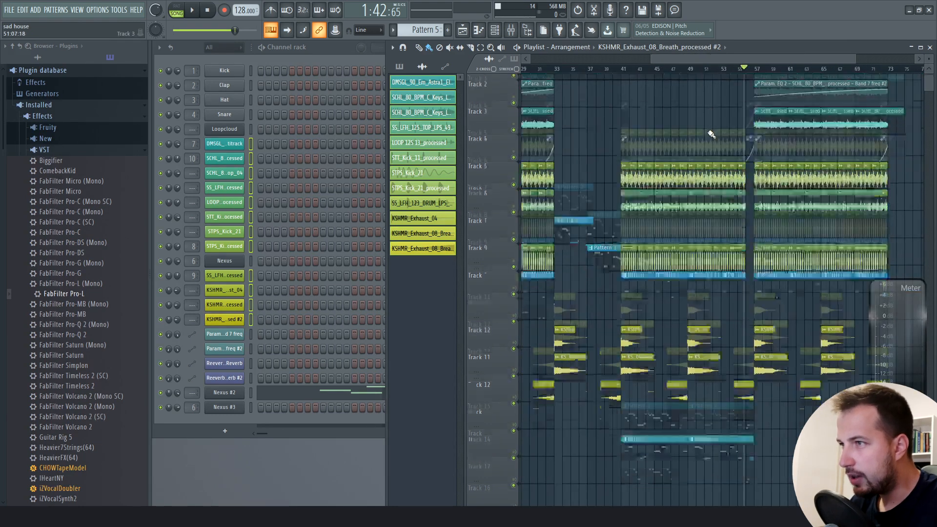
scroll(663, 81, "down", 2)
scroll(636, 155, "up", 5)
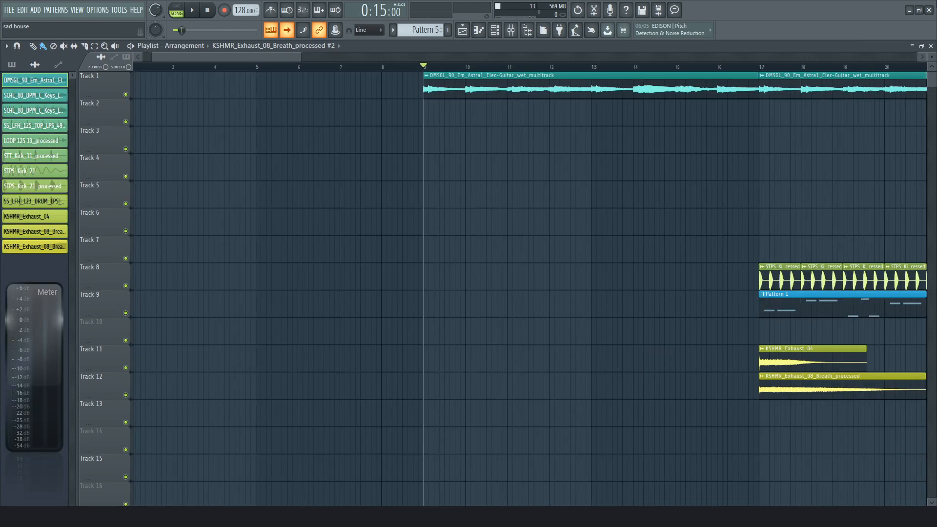
key("space")
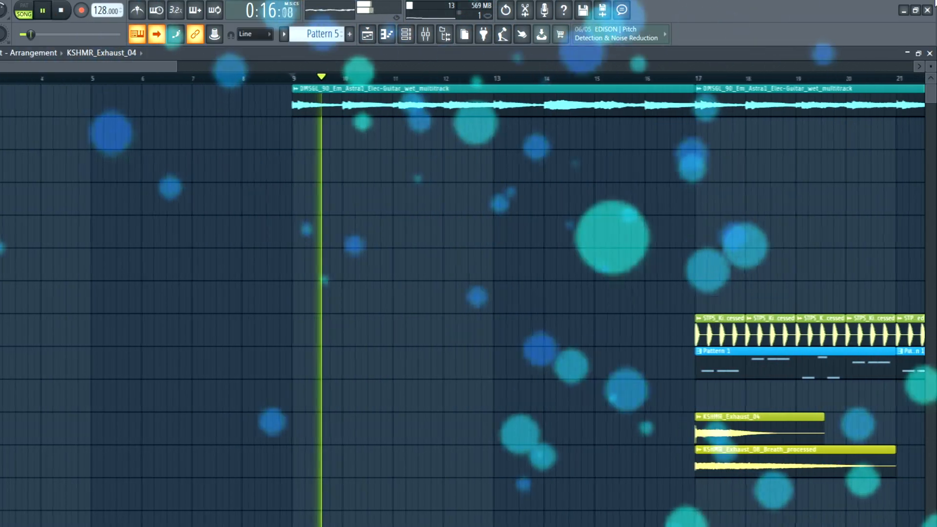